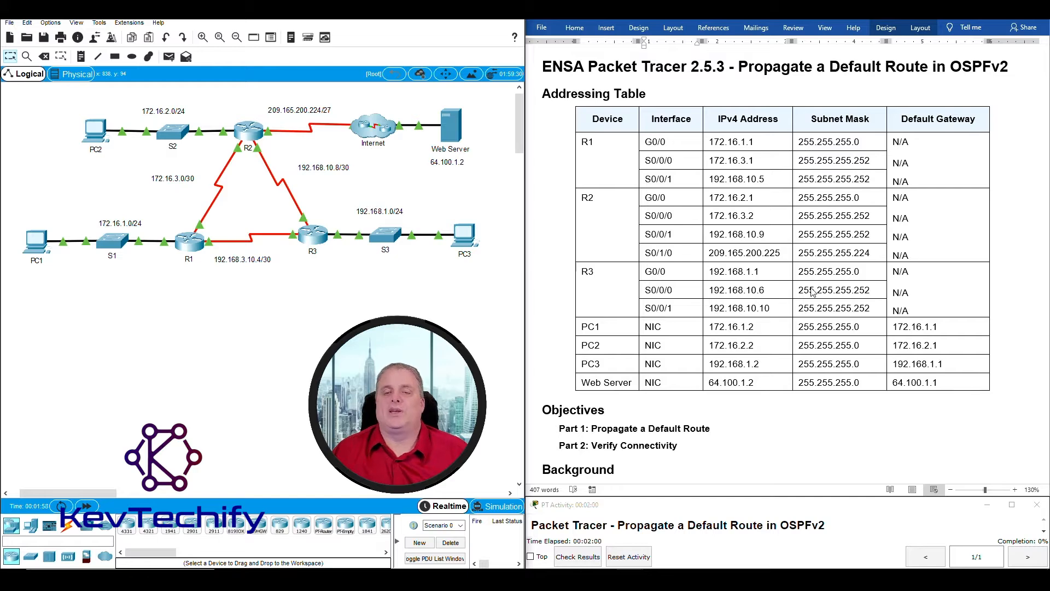
- Review the lab's Part 1 instructions and open the Command Prompt on PC1
scroll(813, 292, down, 6)
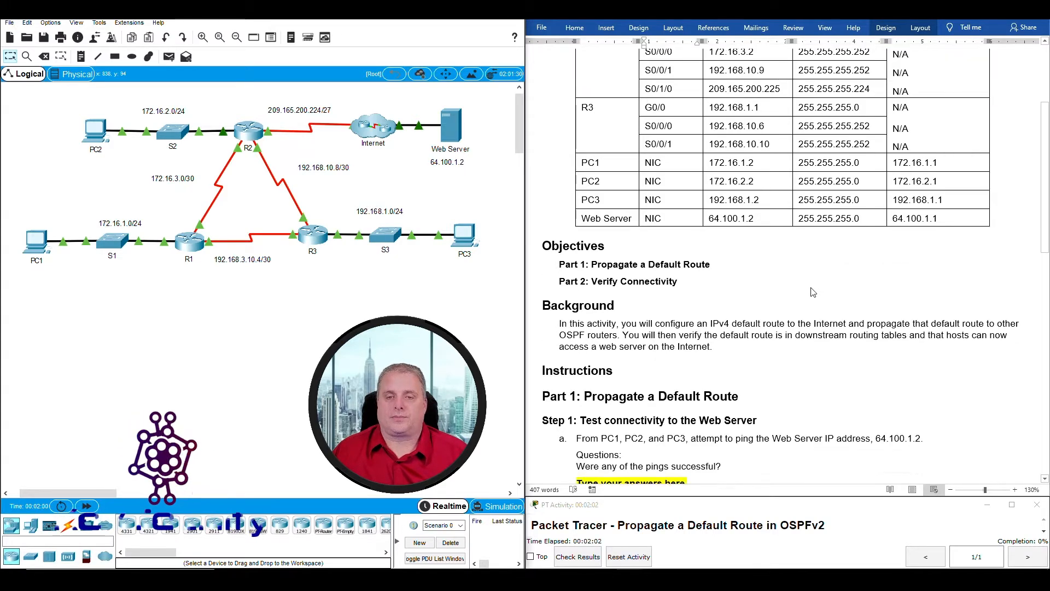
scroll(812, 292, down, 6)
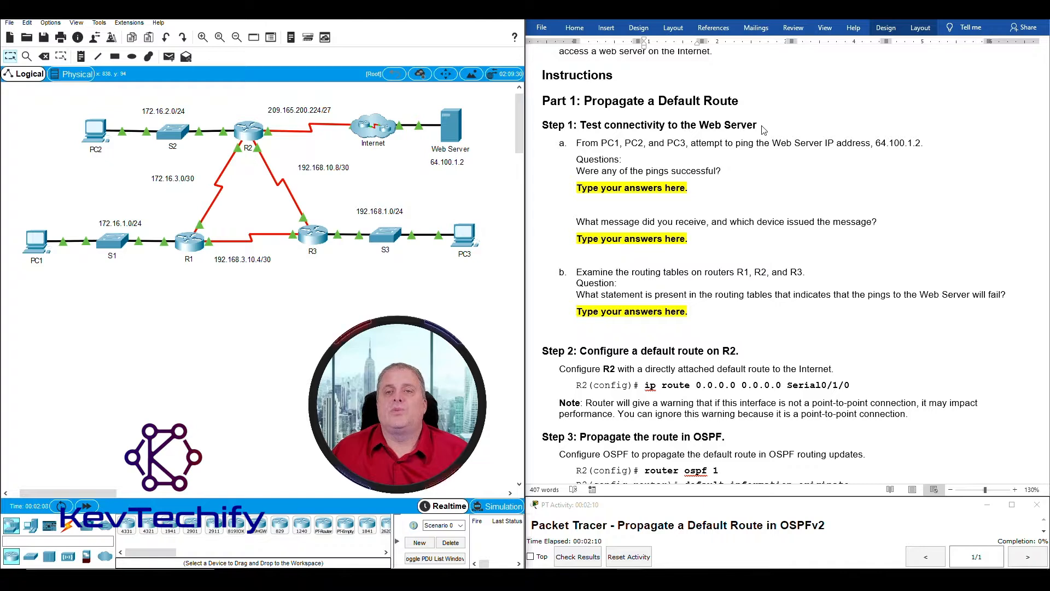
scroll(806, 154, down, 1)
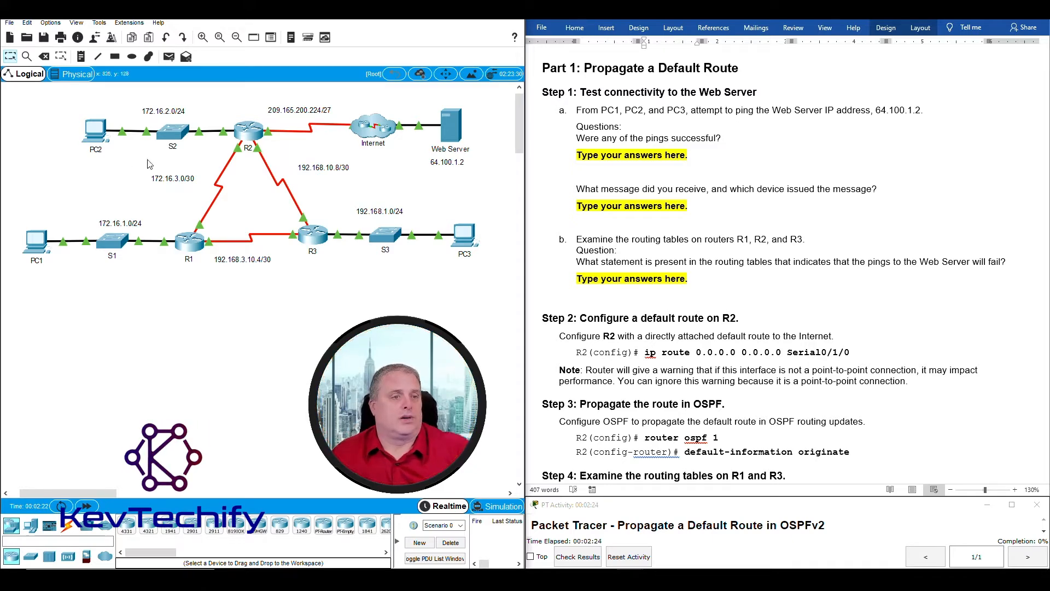
click(44, 246)
drag(475, 122, 201, 22)
click(180, 40)
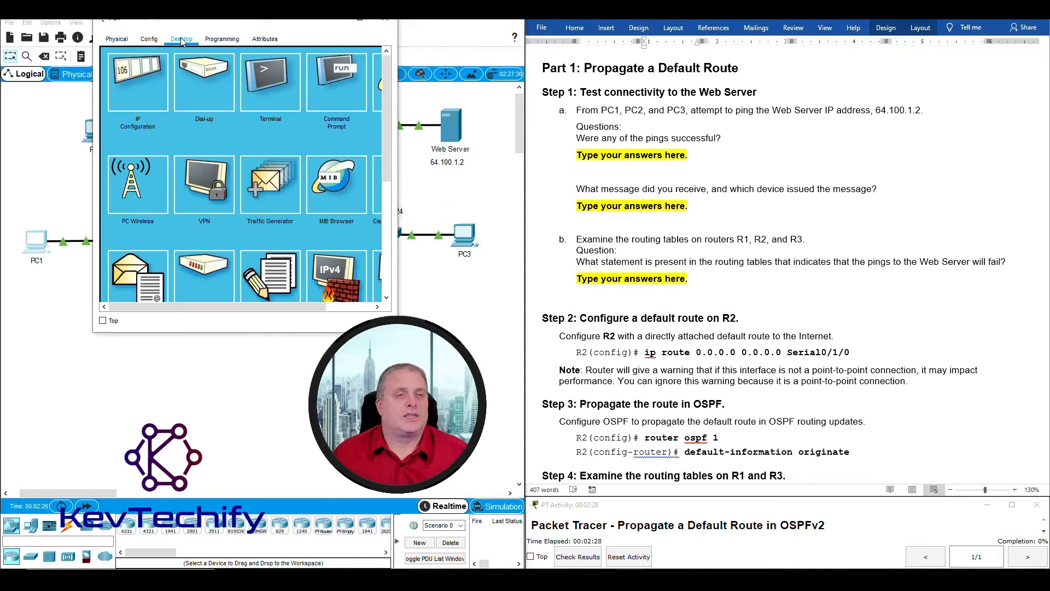
click(343, 76)
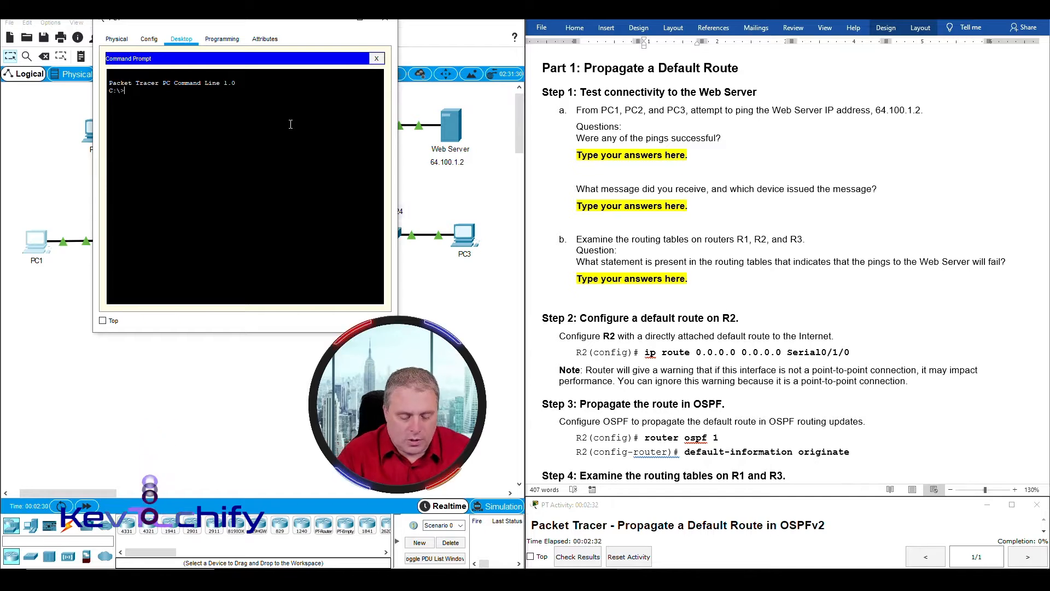
- Ping the Web Server at 64.100.1.2 from PC1 and view the replies beside the topology
text(ping)
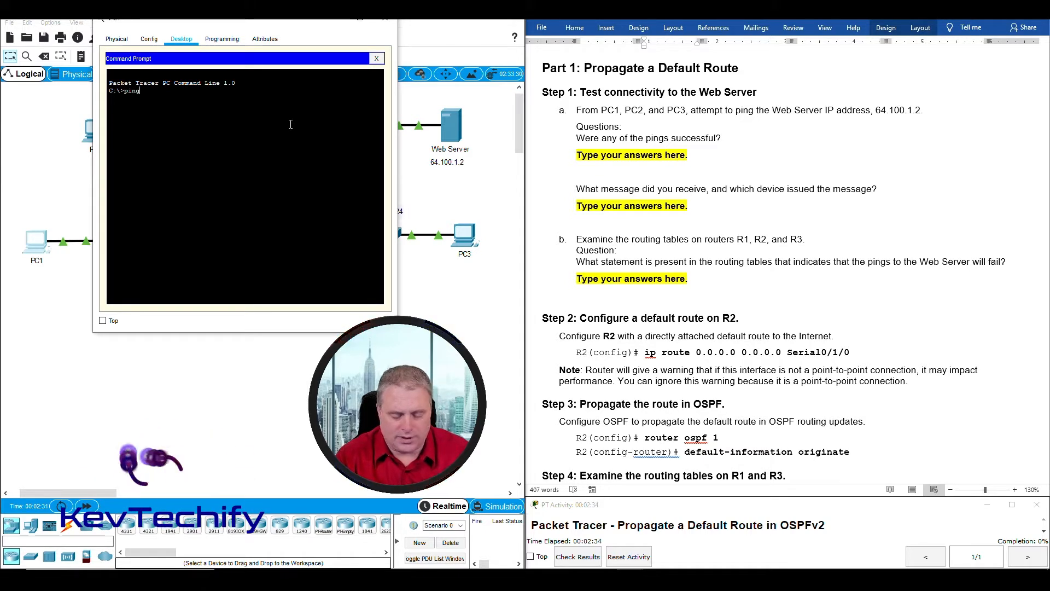
text( 64.)
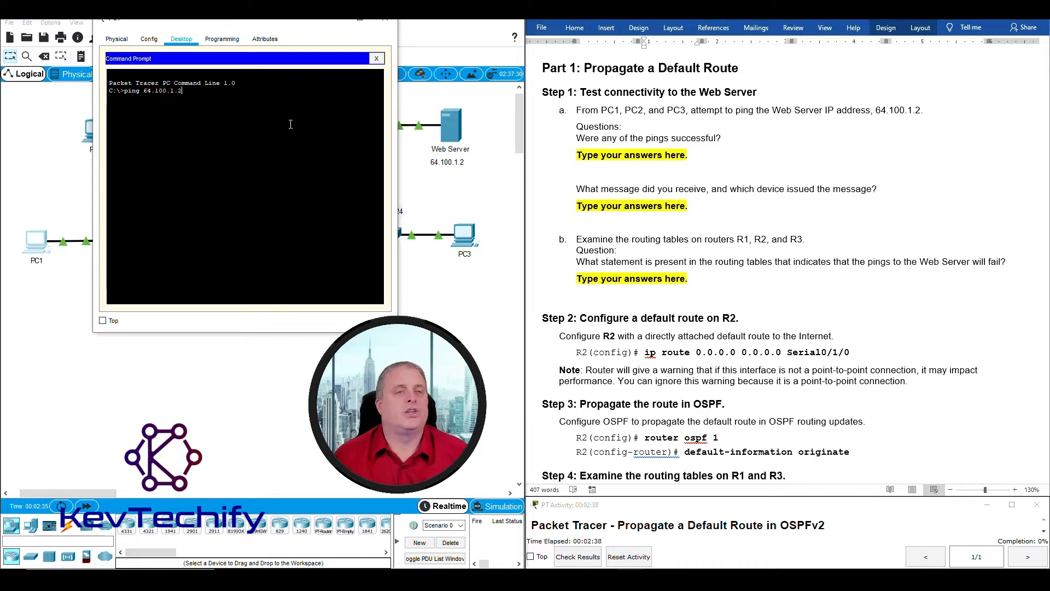
text(100.1.2)
key(Return)
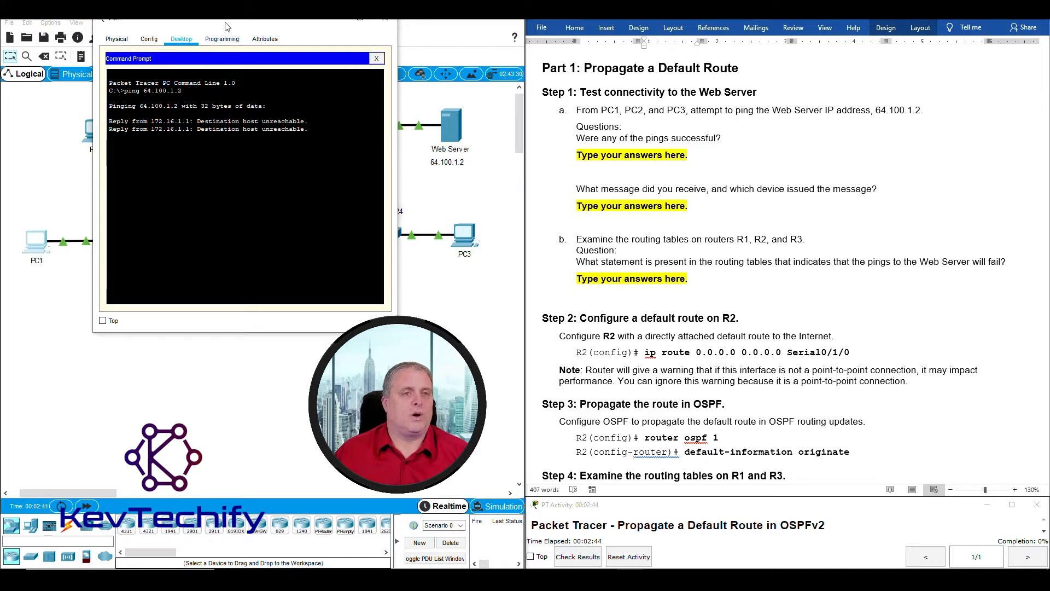
drag(228, 21, 544, 18)
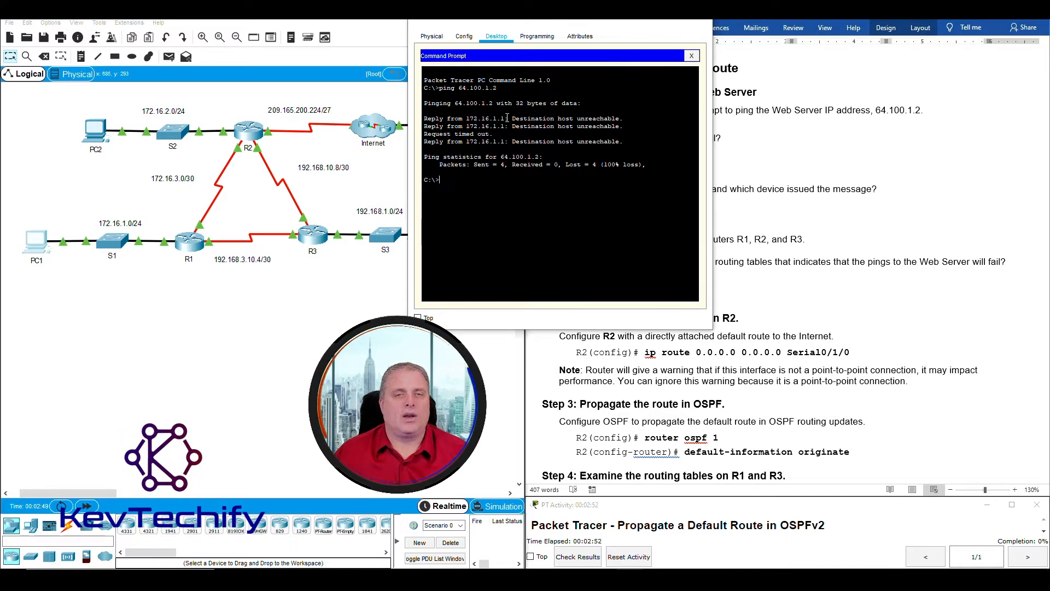
drag(633, 20, 410, 32)
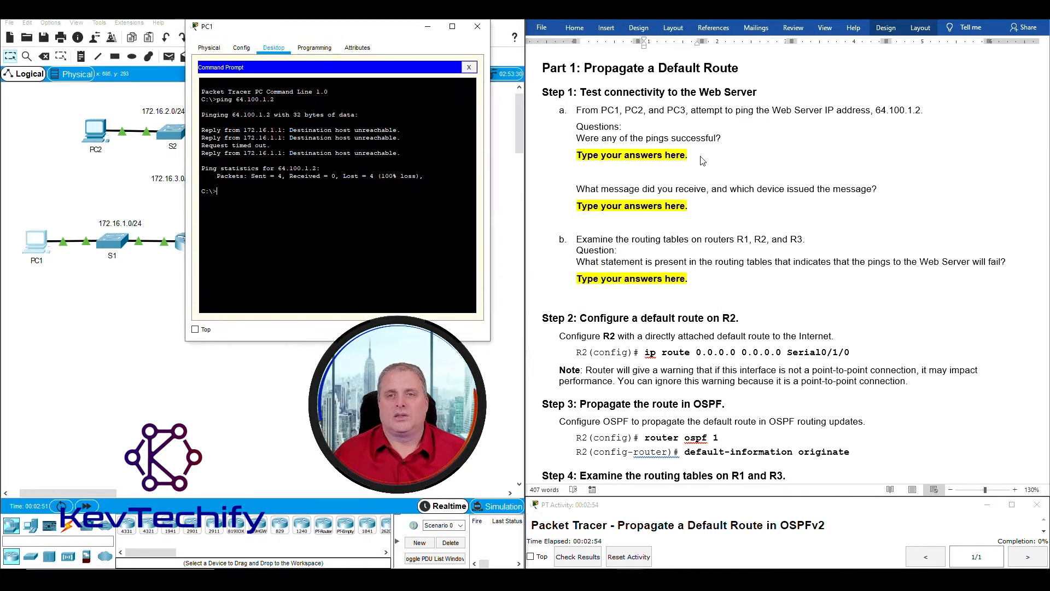
- Highlight the IPv4 address of R1's G0/0 interface in the addressing table to compare it with PC1's ping replies, and minimize PC1's window
scroll(705, 315, up, 15)
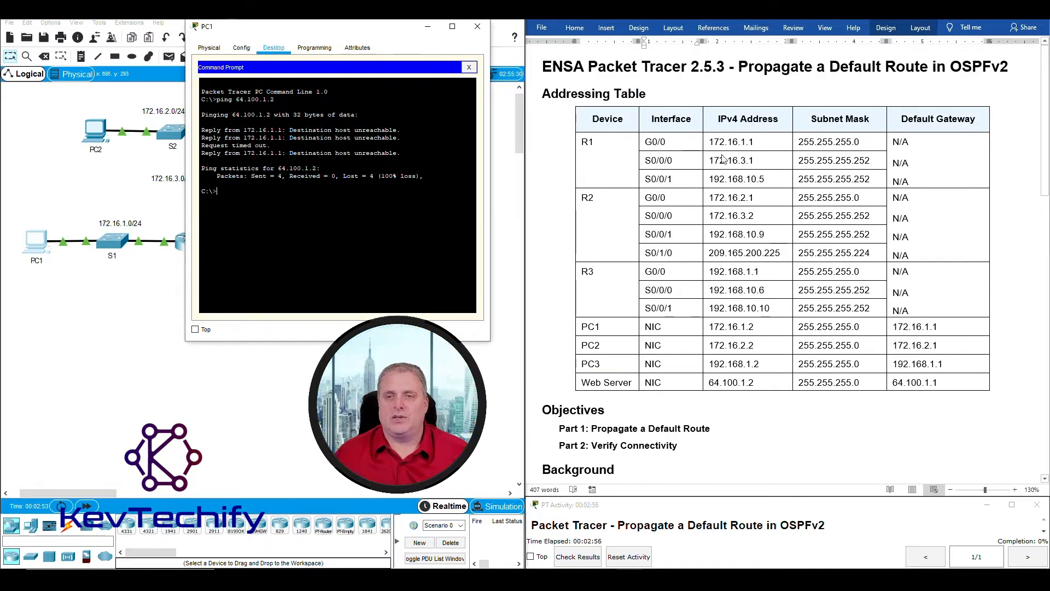
click(712, 143)
drag(710, 143, 755, 144)
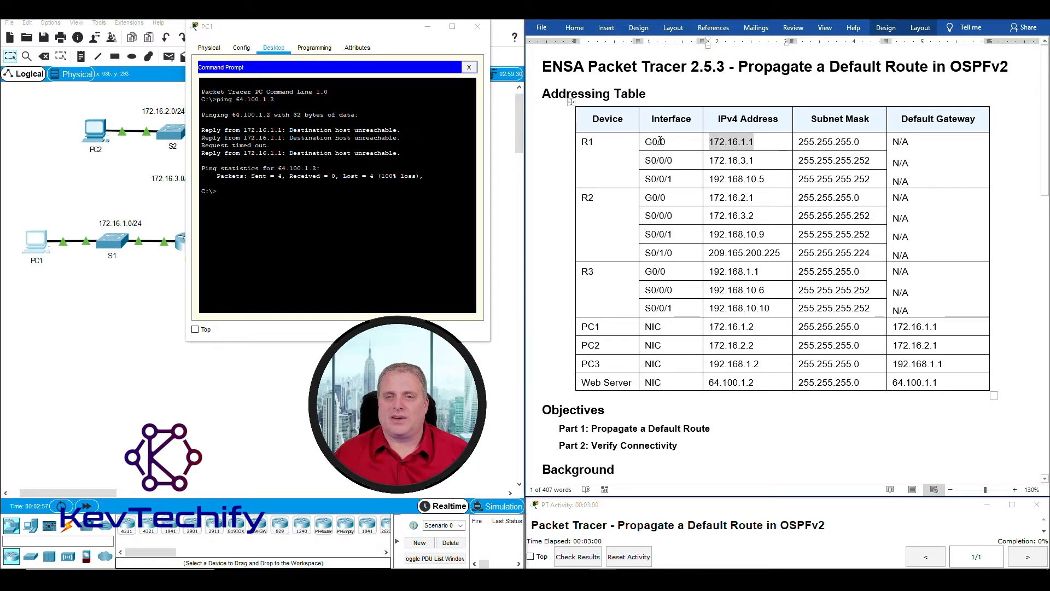
drag(368, 31, 763, 23)
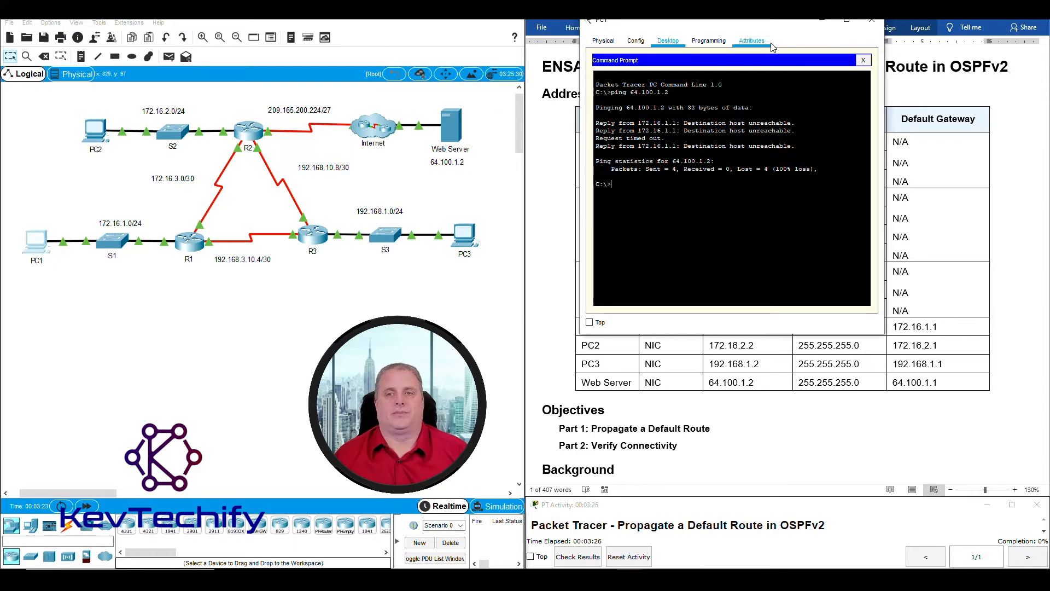
drag(786, 27, 369, 34)
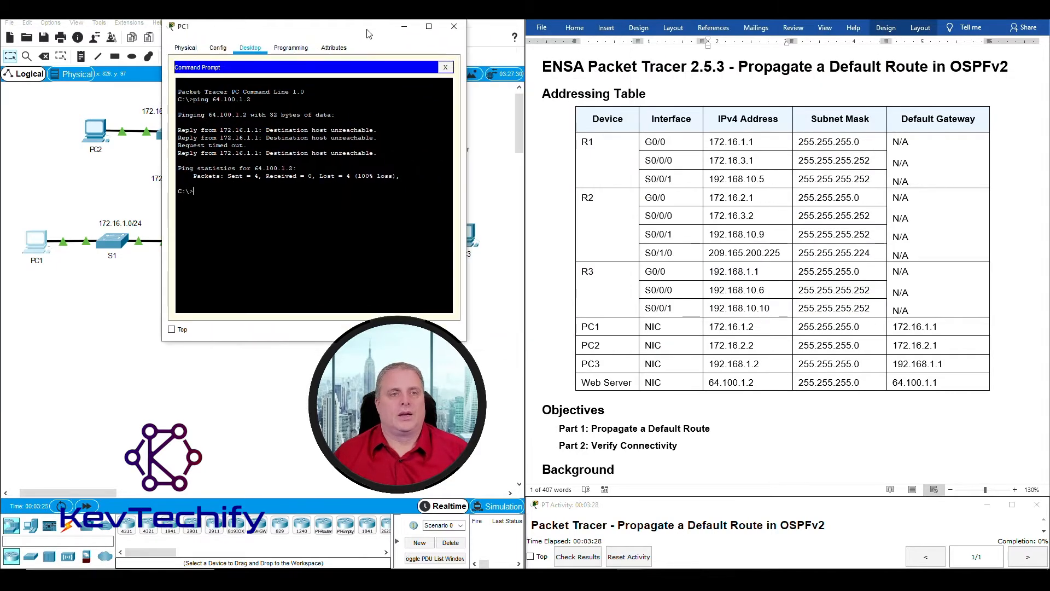
click(404, 27)
- Open the Command Prompt on PC2 and ping the Web Server at 64.100.1.2
click(96, 134)
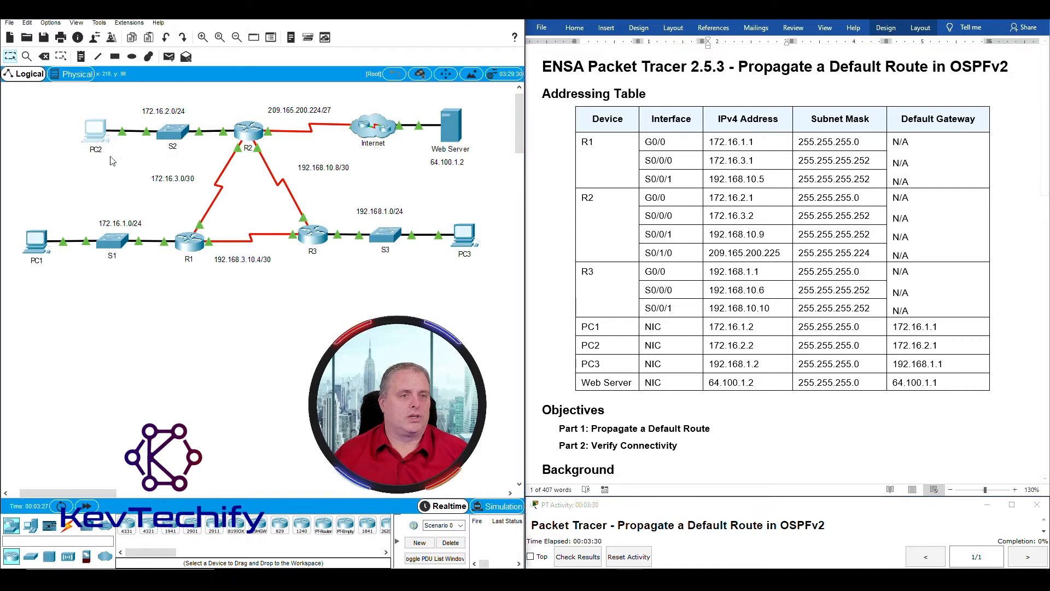
drag(458, 128, 144, 15)
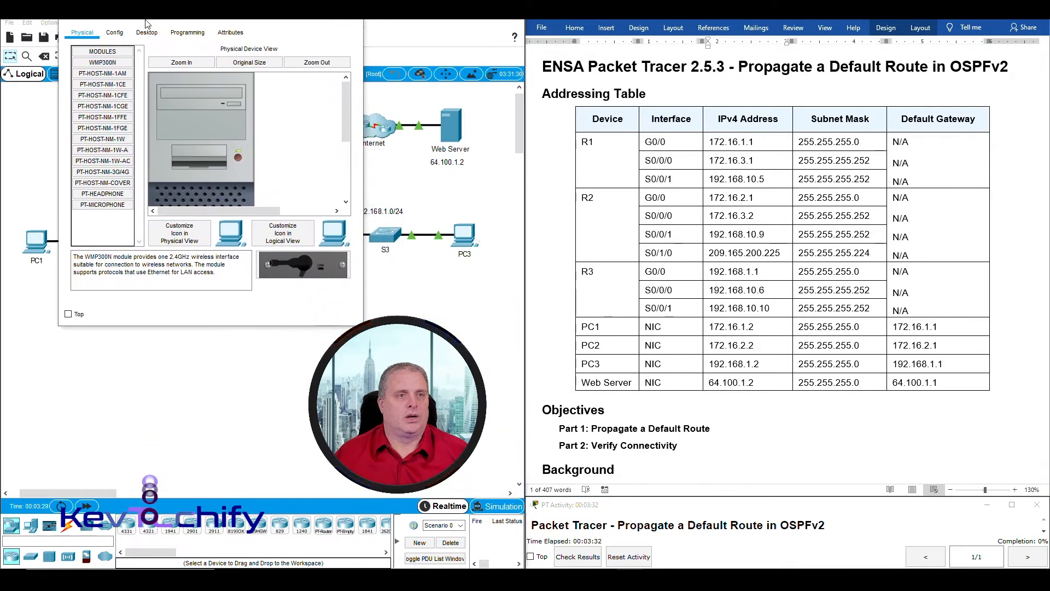
click(142, 33)
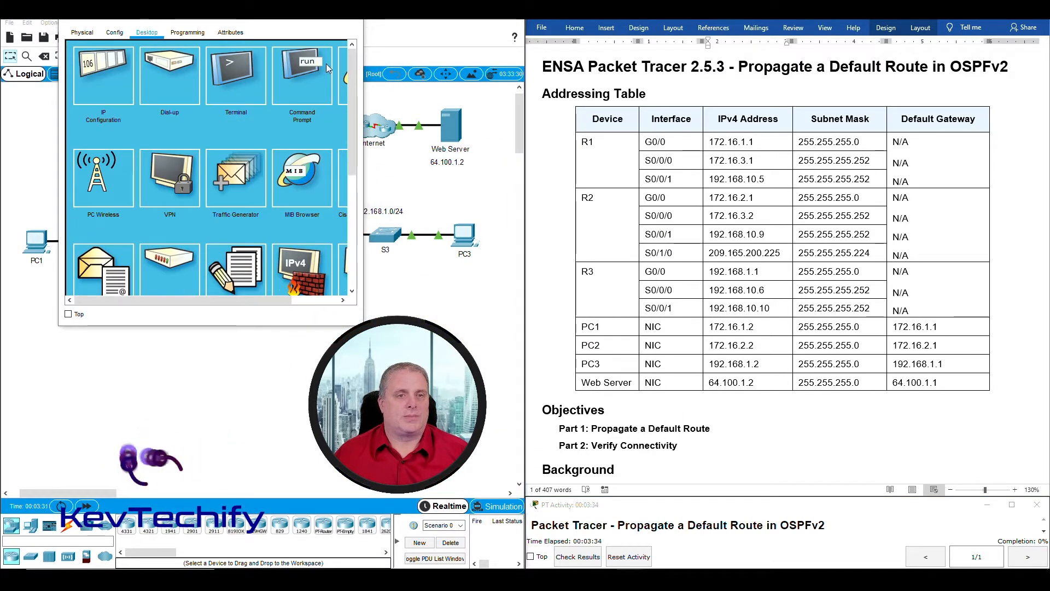
click(303, 71)
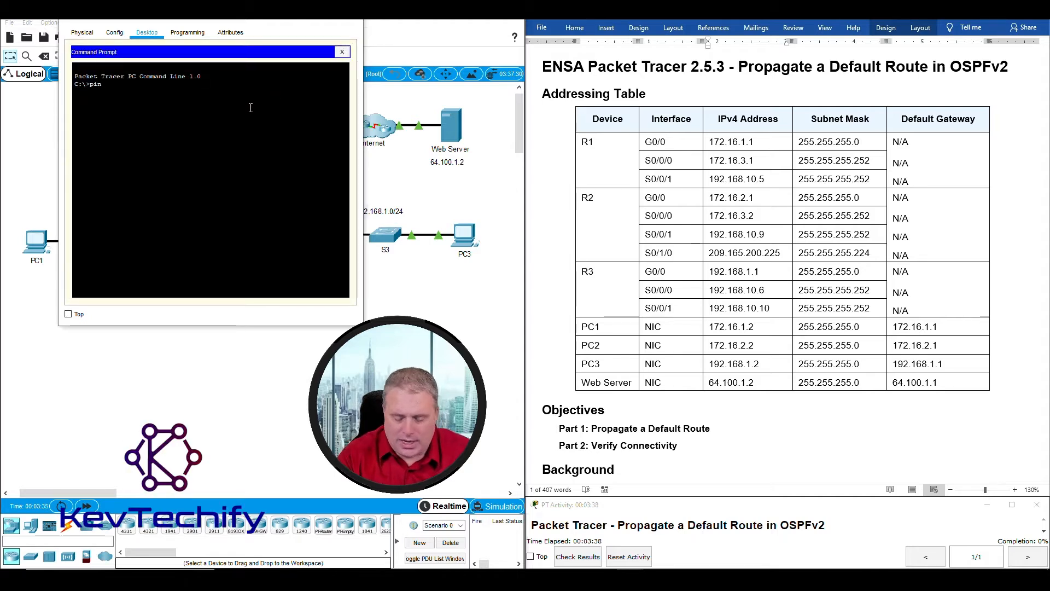
text(ping 64.100.)
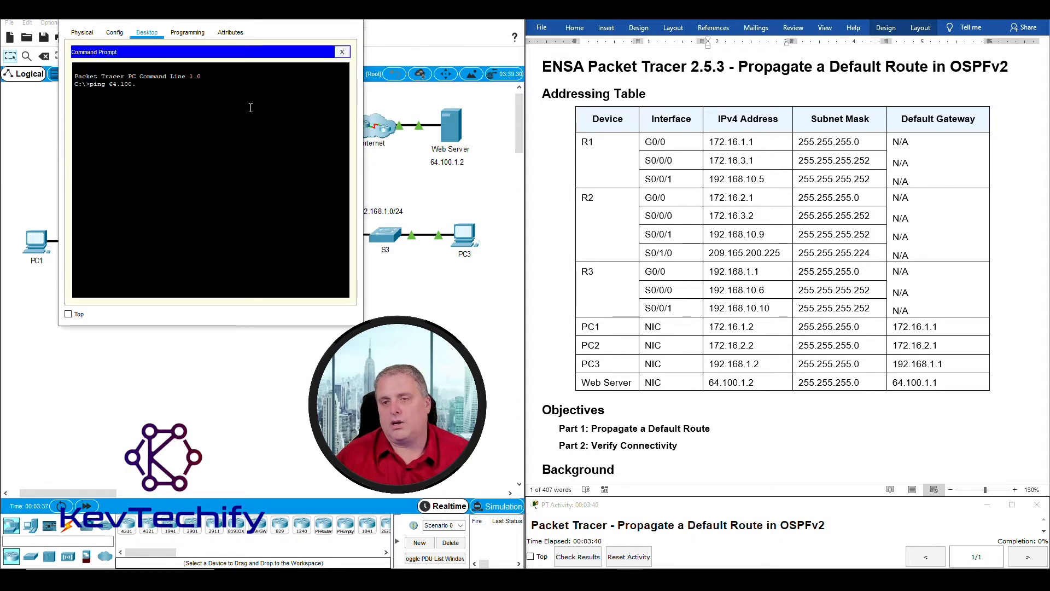
text(1.2)
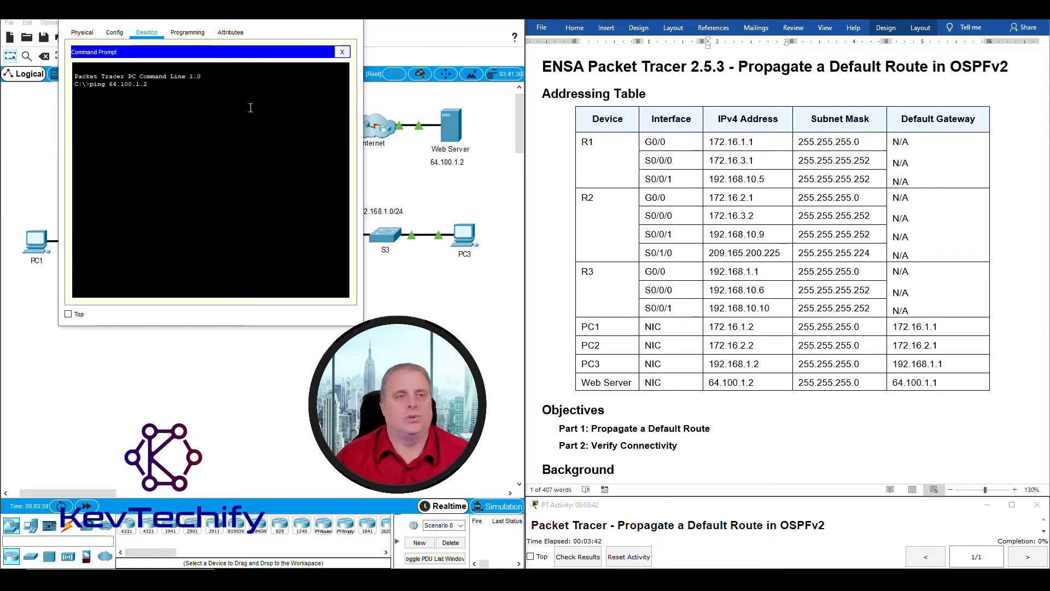
key(Return)
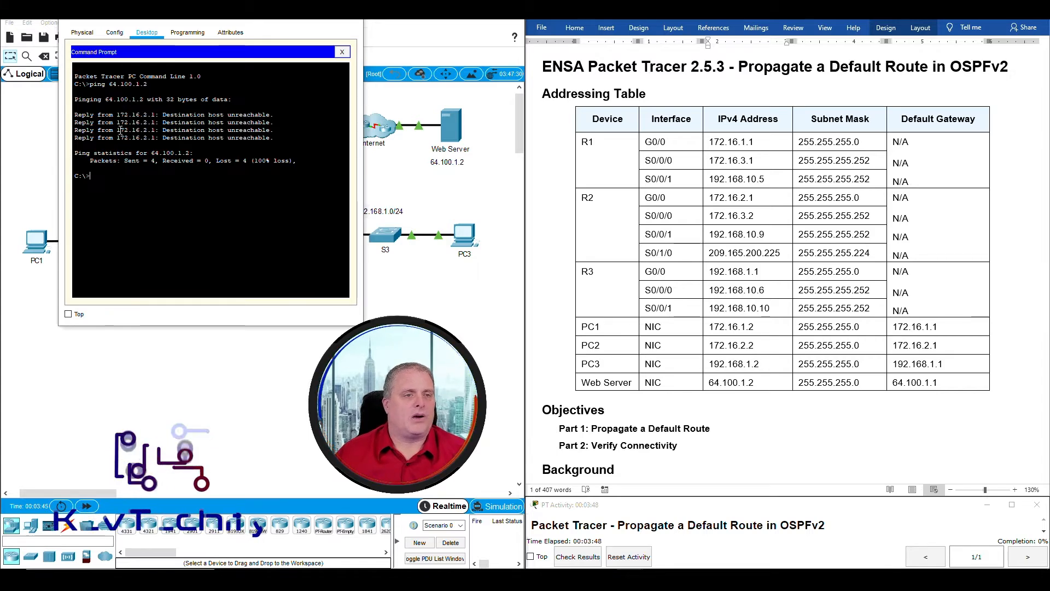
- Compare the replying address in PC2's ping output with the PC2 row of the addressing table, and minimize PC2's window
drag(118, 131, 156, 130)
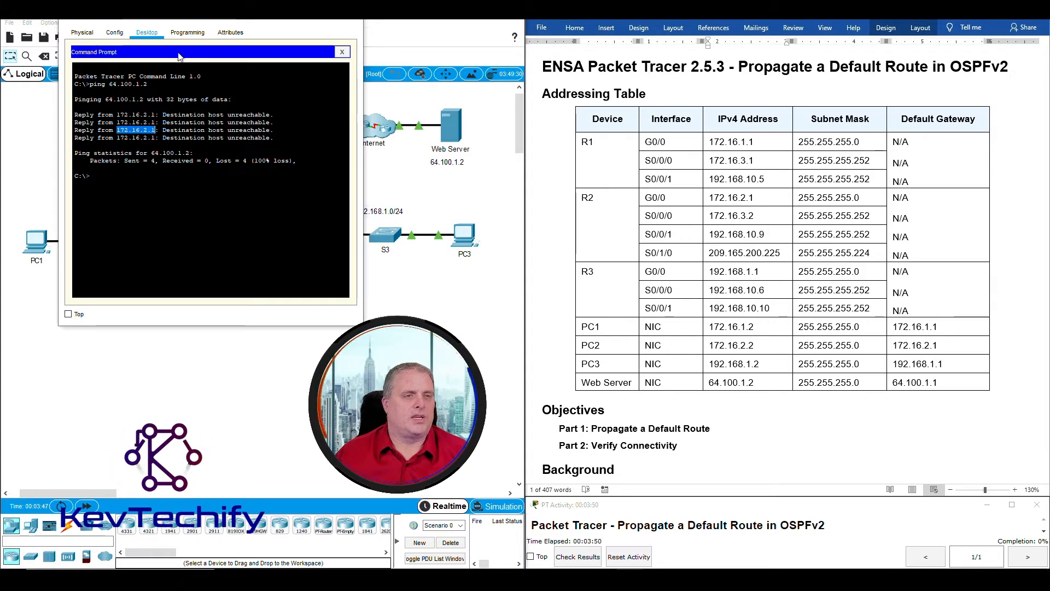
drag(184, 15, 493, 14)
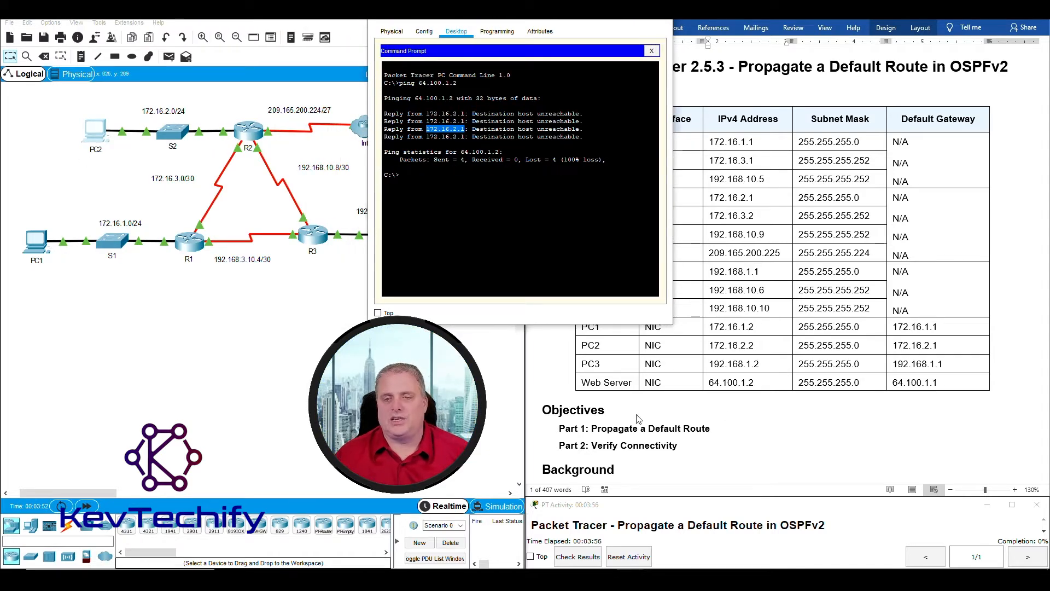
click(589, 348)
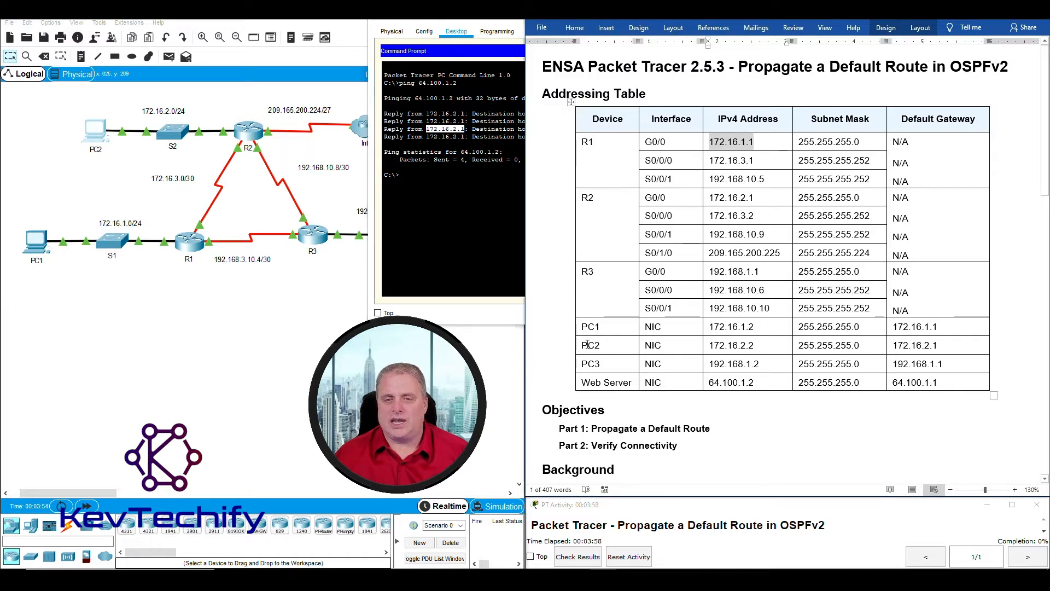
drag(588, 344, 898, 348)
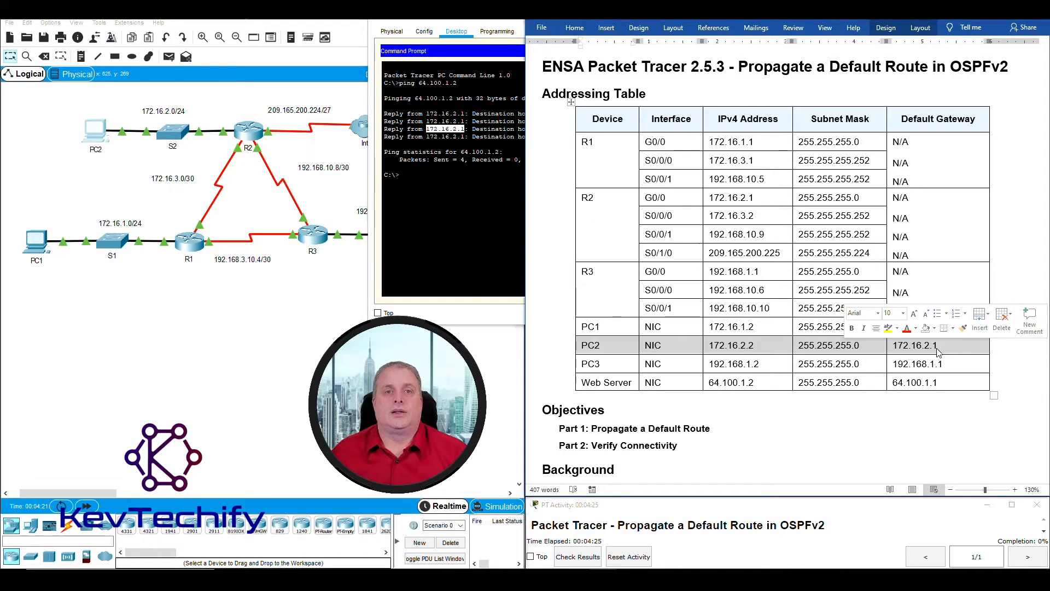
click(471, 51)
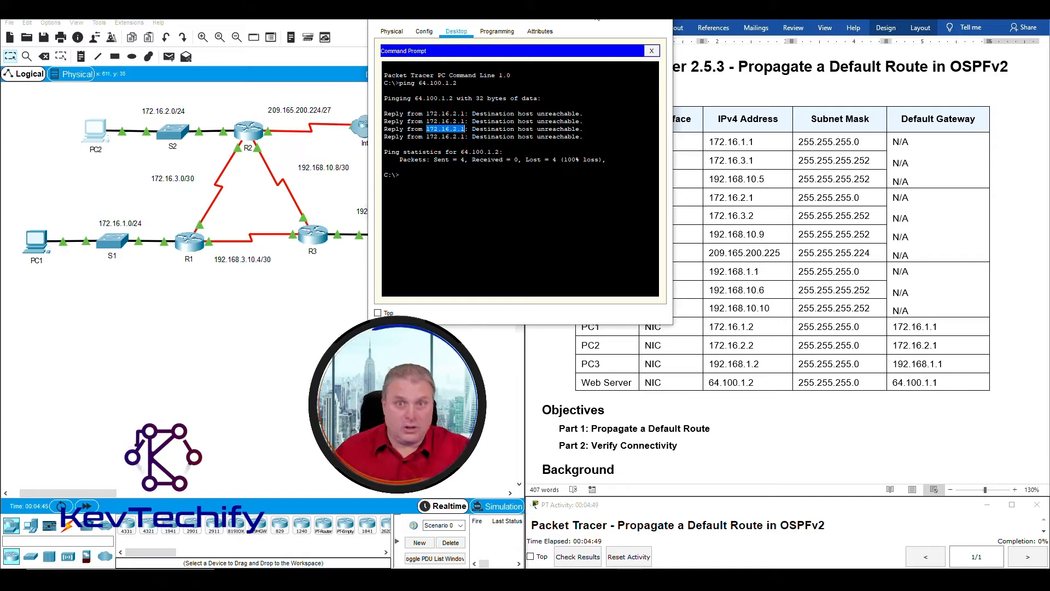
click(601, 10)
- Open the Command Prompt on PC3, ping the Web Server at 64.100.1.2, and minimize PC3's window
click(465, 236)
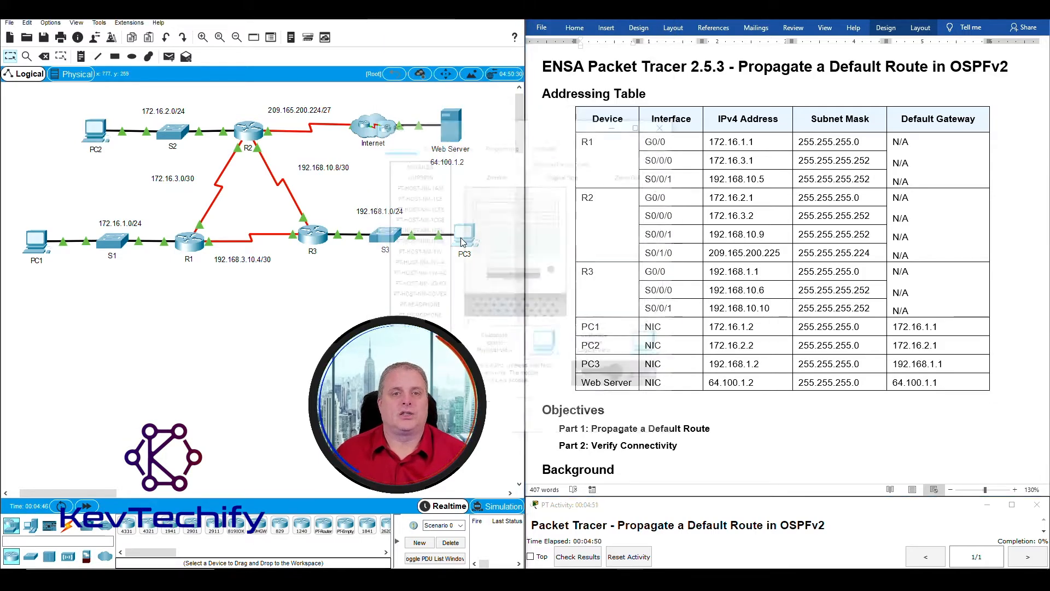
drag(524, 127, 214, 13)
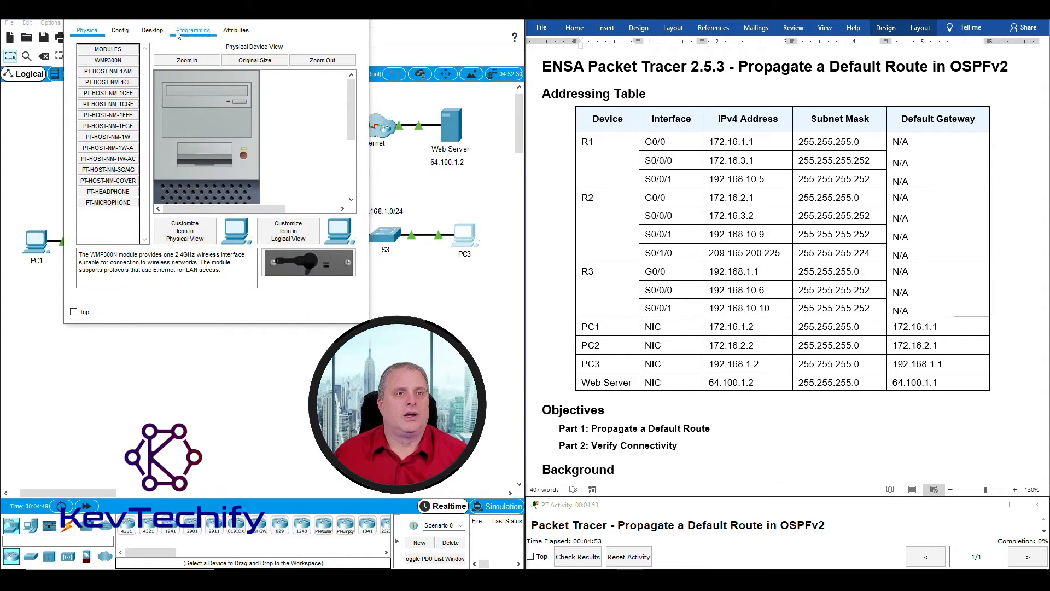
click(157, 31)
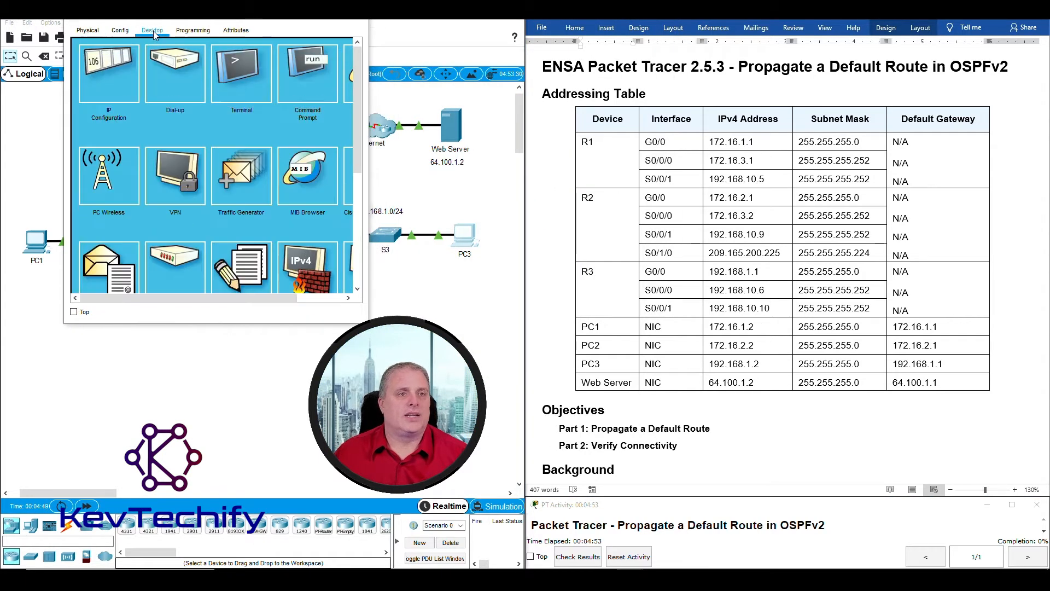
click(307, 71)
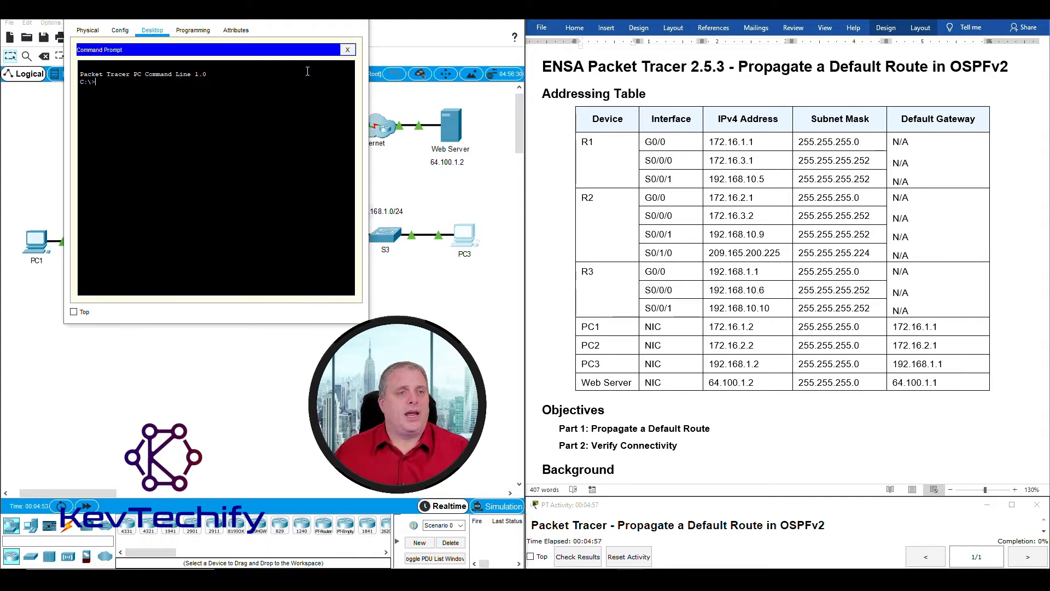
text(ping)
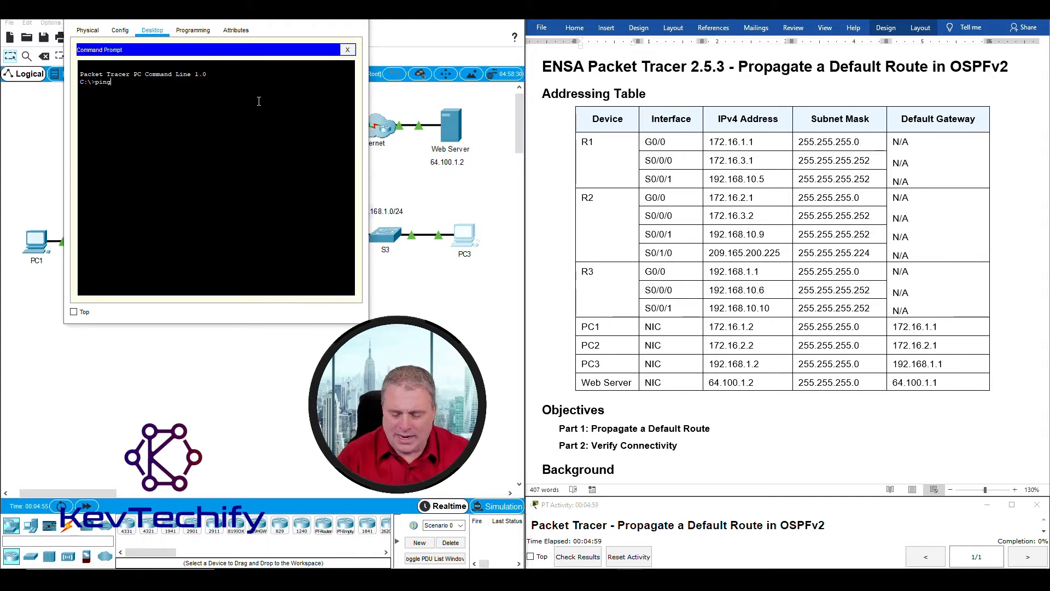
text( 64.10)
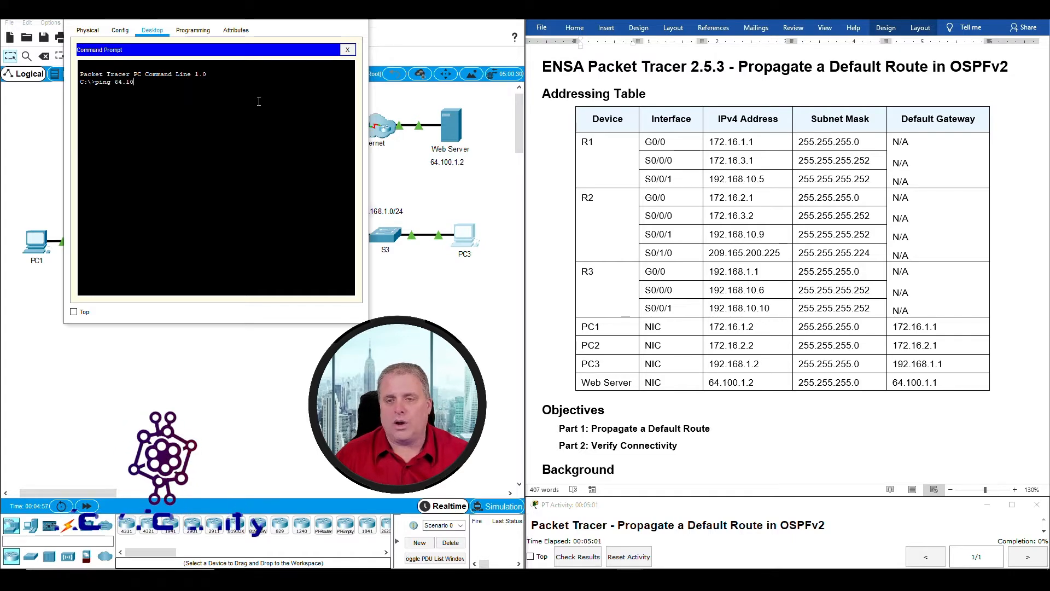
text(0.1.)
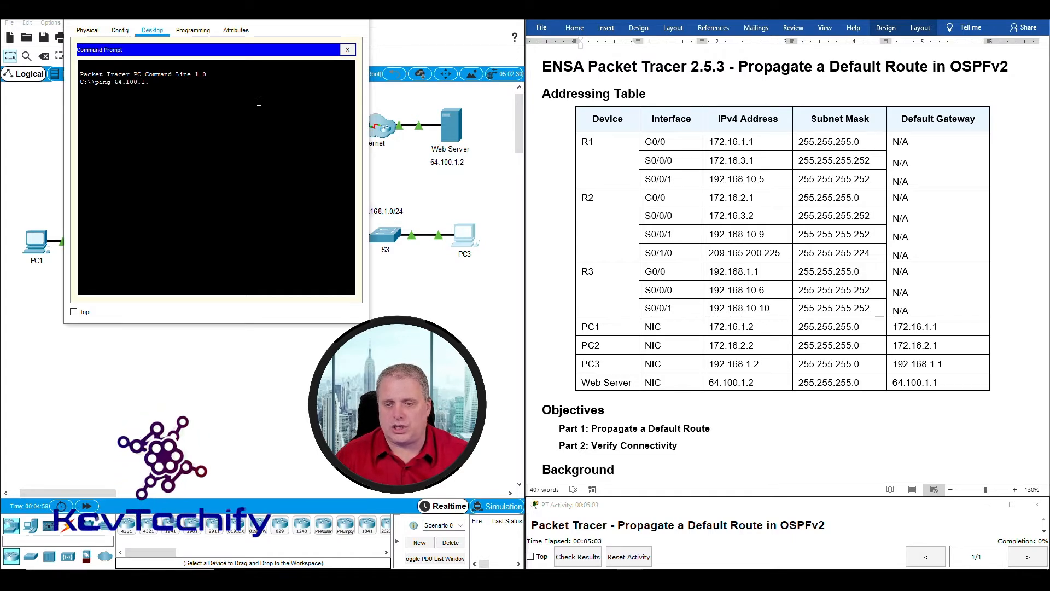
text(2)
key(Return)
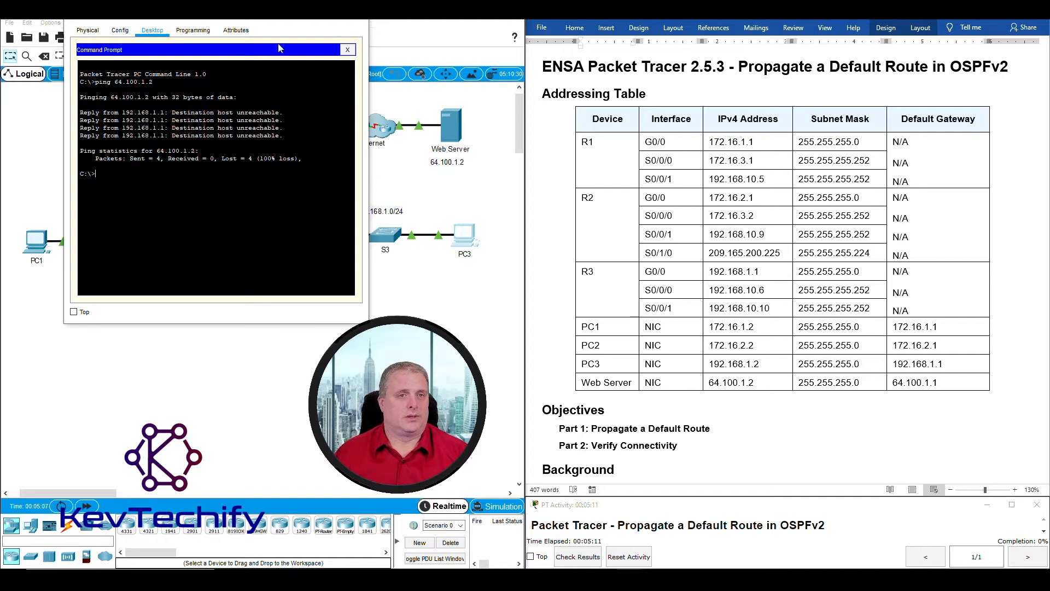
click(305, 12)
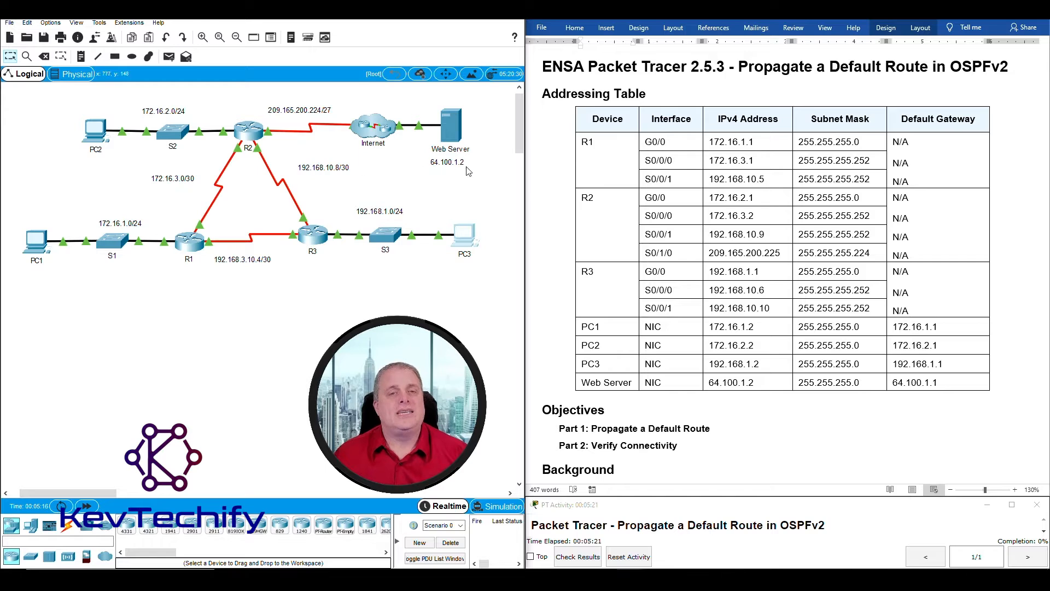
- Answer "No" to the Step 1 question asking whether any of the pings to the Web Server were successful
drag(485, 188, 415, 102)
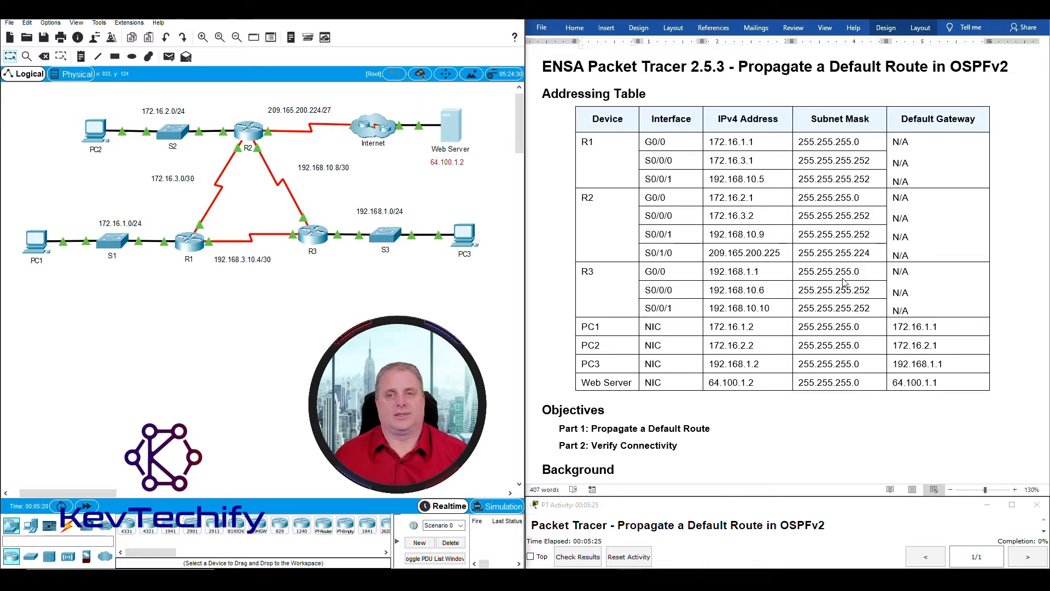
click(820, 297)
scroll(821, 297, down, 7)
scroll(821, 297, down, 3)
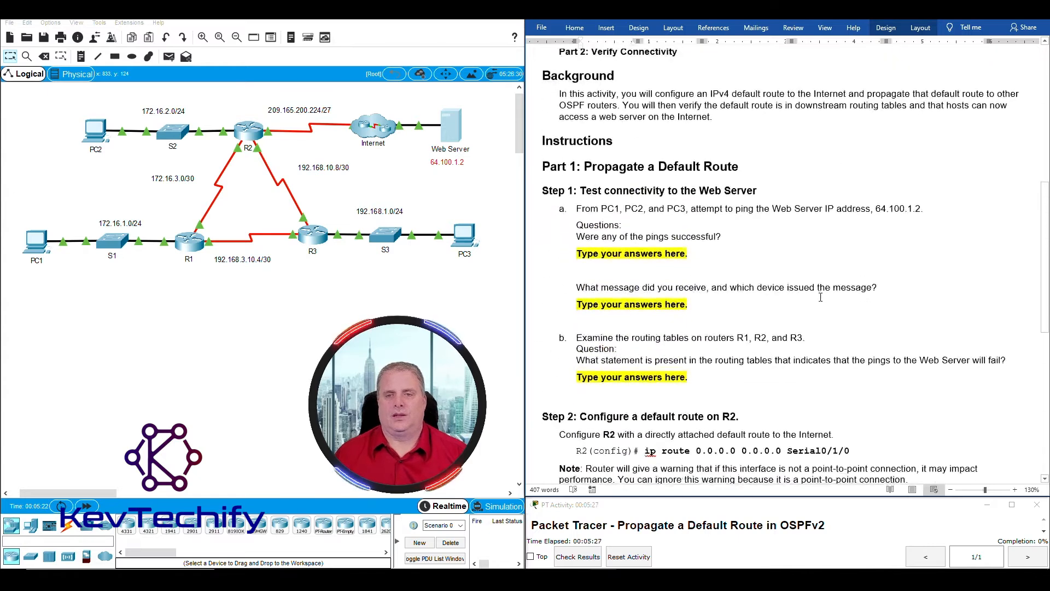
click(585, 255)
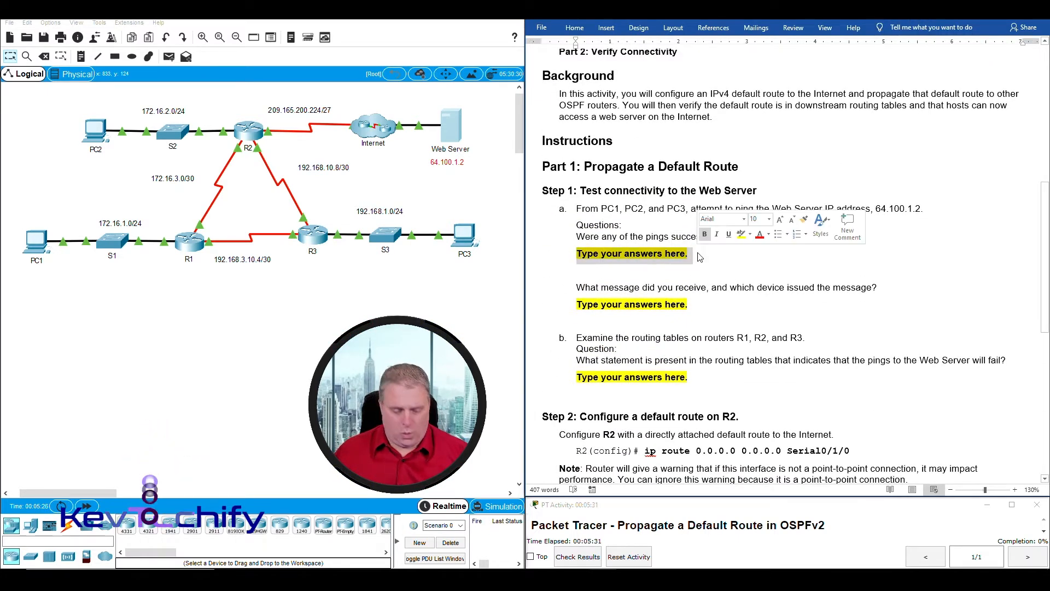
text(No)
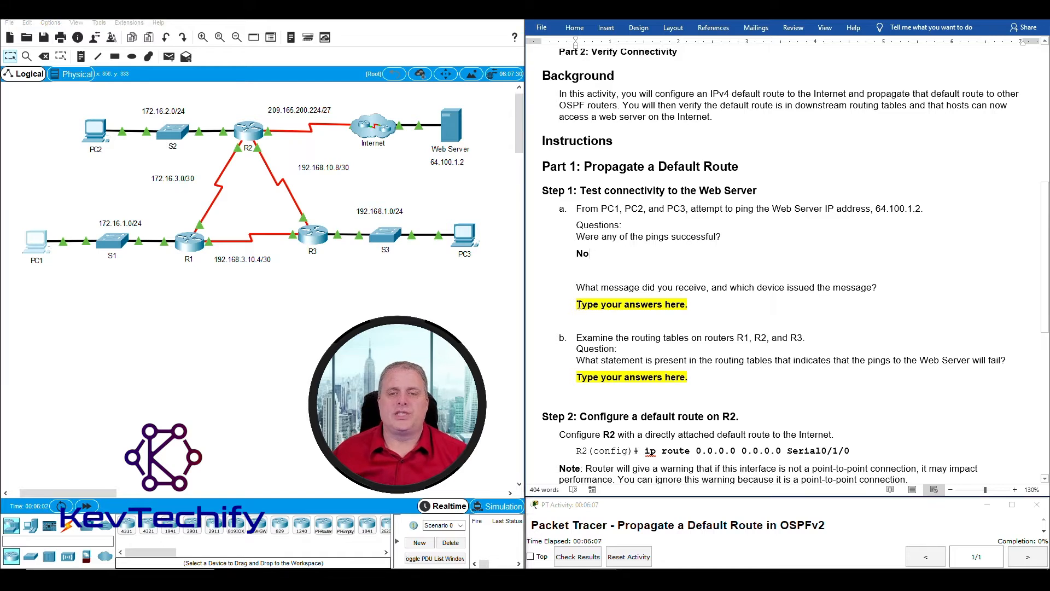
- Answer the question about the received message and its issuing device with "Destination Unreachable. Default Gateway"
drag(579, 305, 692, 305)
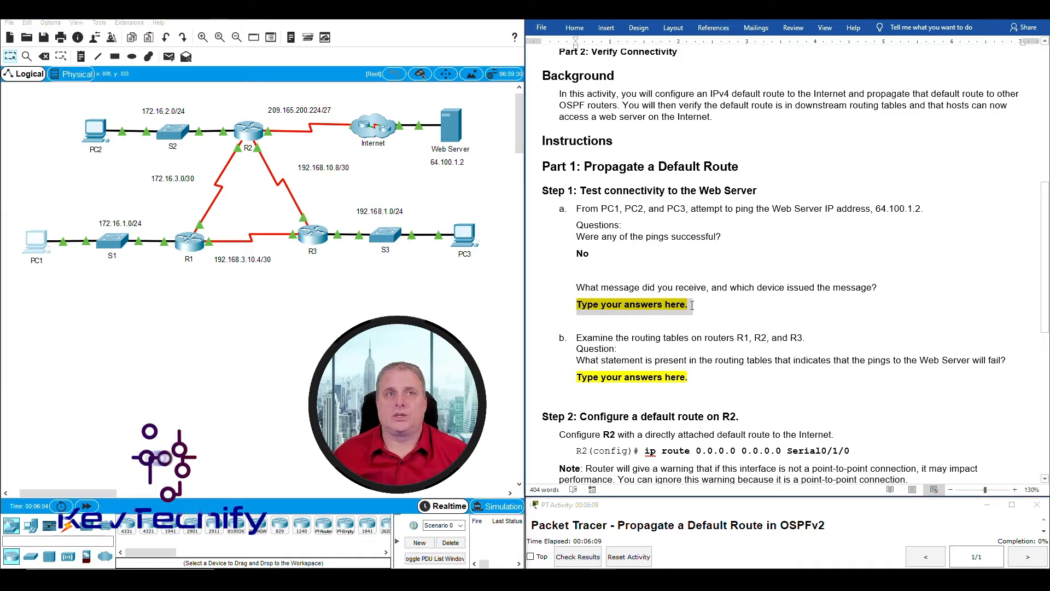
text(D)
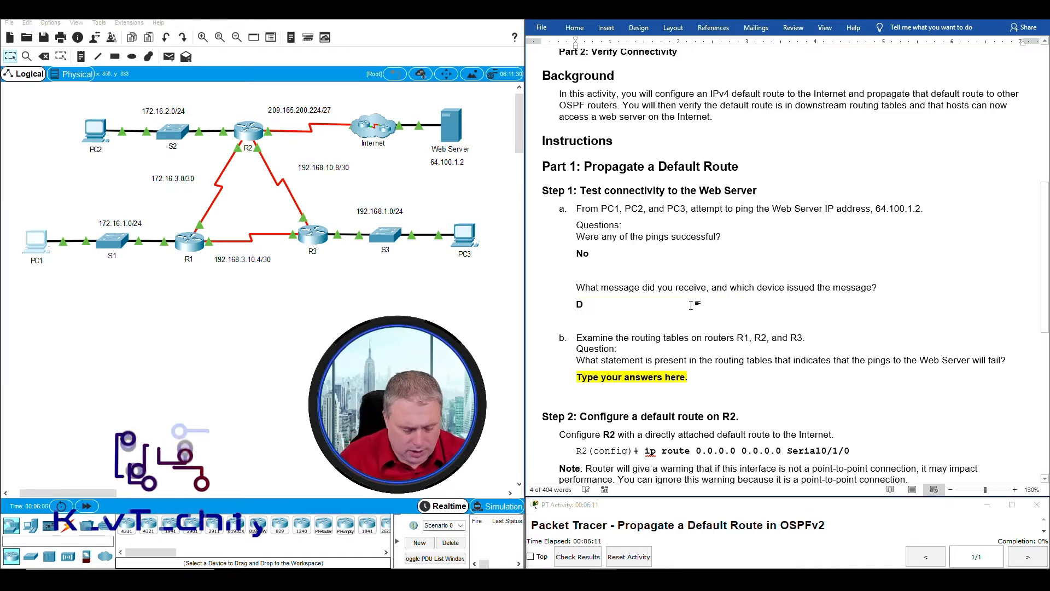
text(estination)
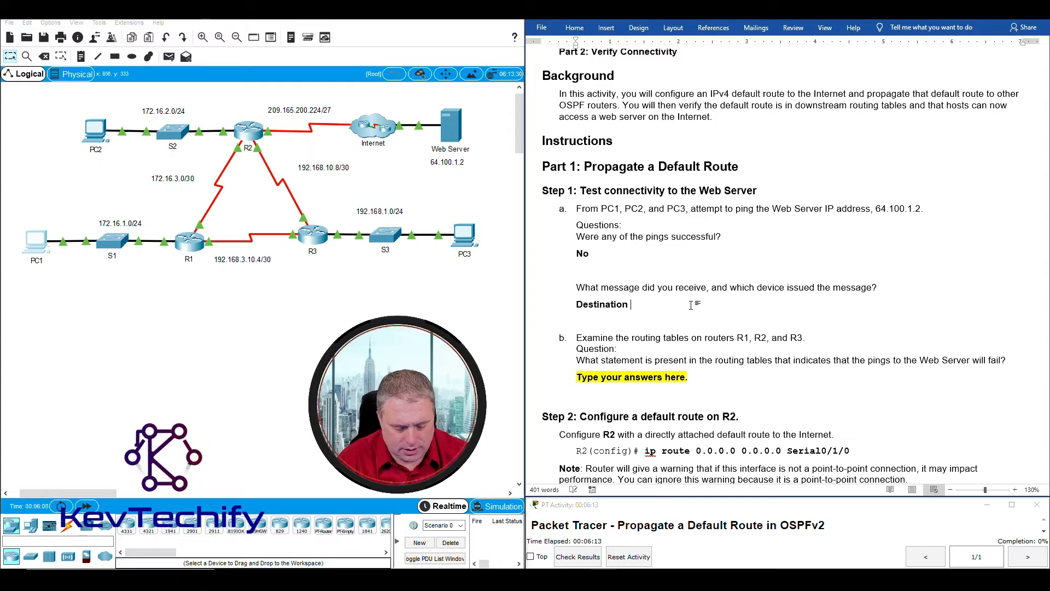
text( Unreac)
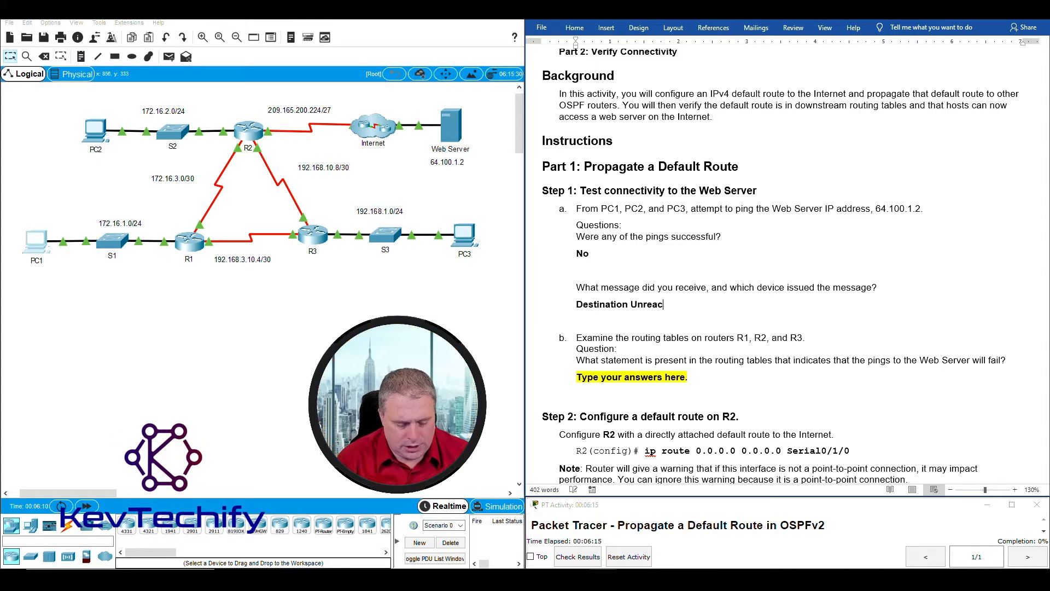
text(habe)
key(BackSpace)
text(l)
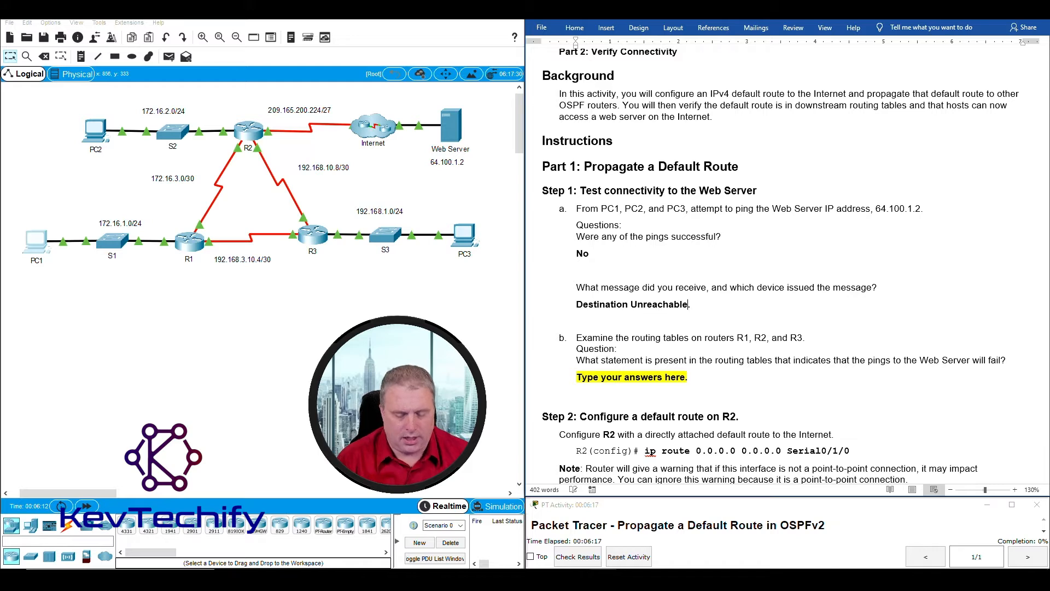
text(e.  )
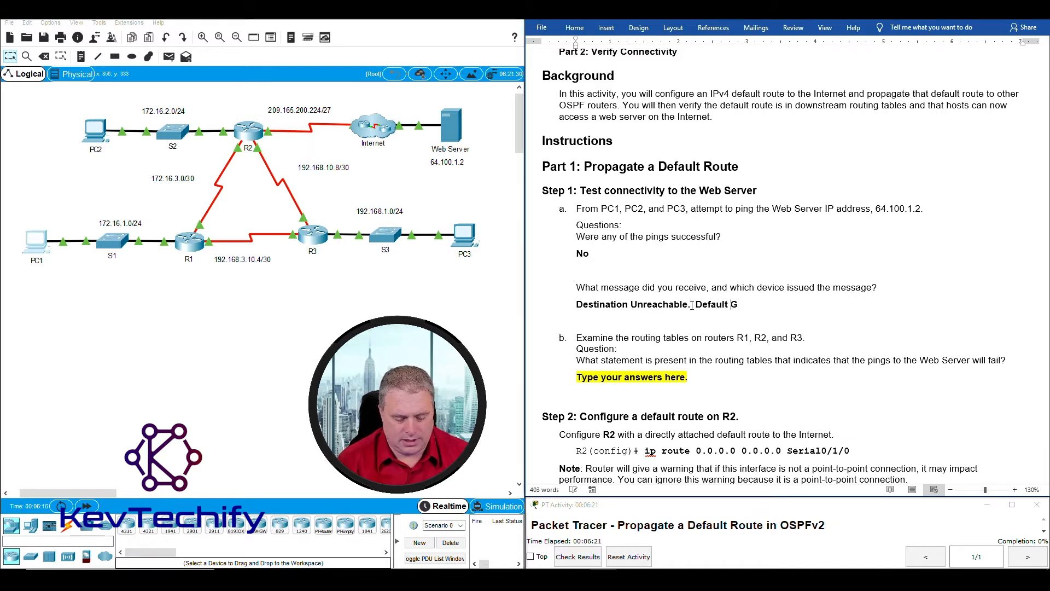
text(Default Gateway)
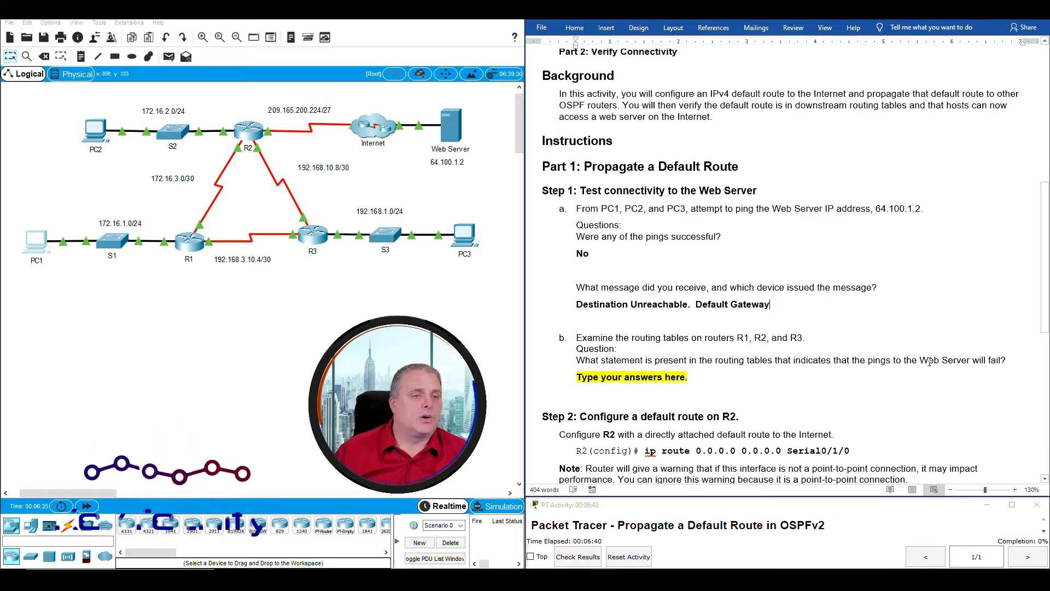
- Open router R1's command line interface, widen its window for easier reading, and bring up the R1 prompt
click(193, 245)
drag(537, 121, 188, 22)
click(106, 39)
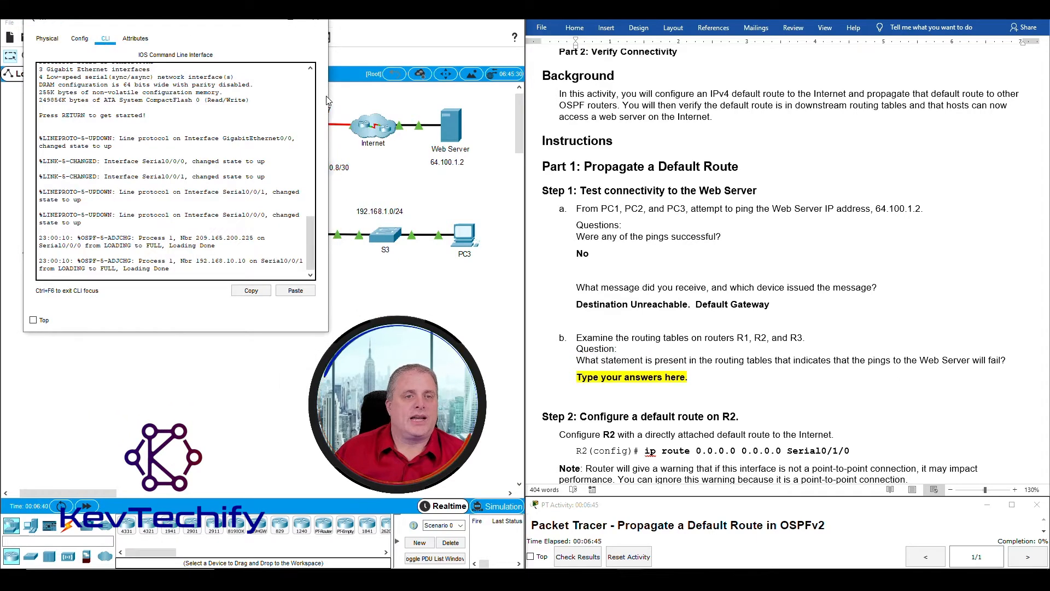
drag(328, 99, 512, 99)
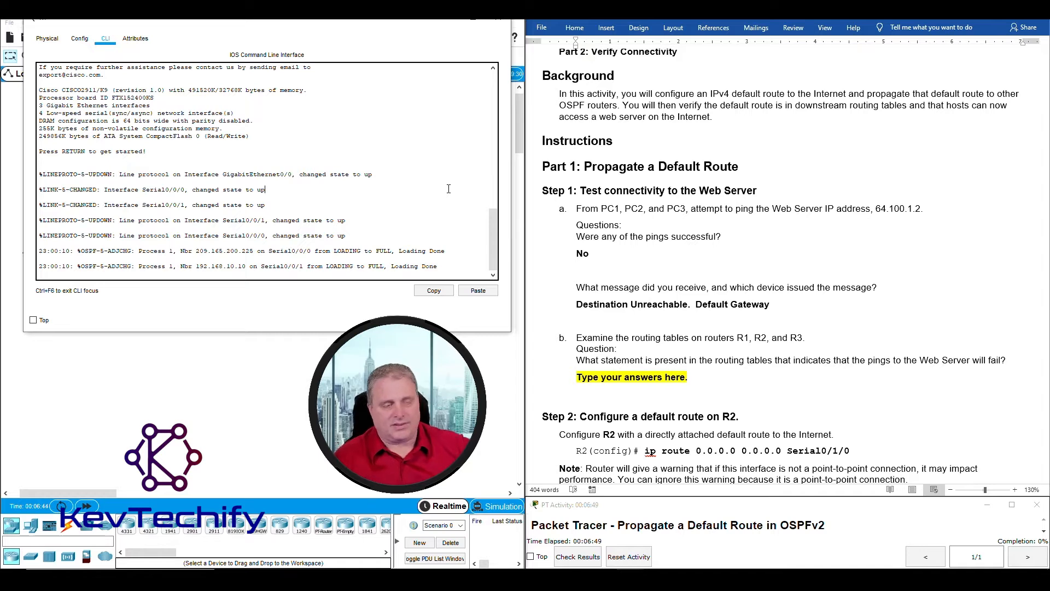
key(Return)
key(Return)
key(Return)
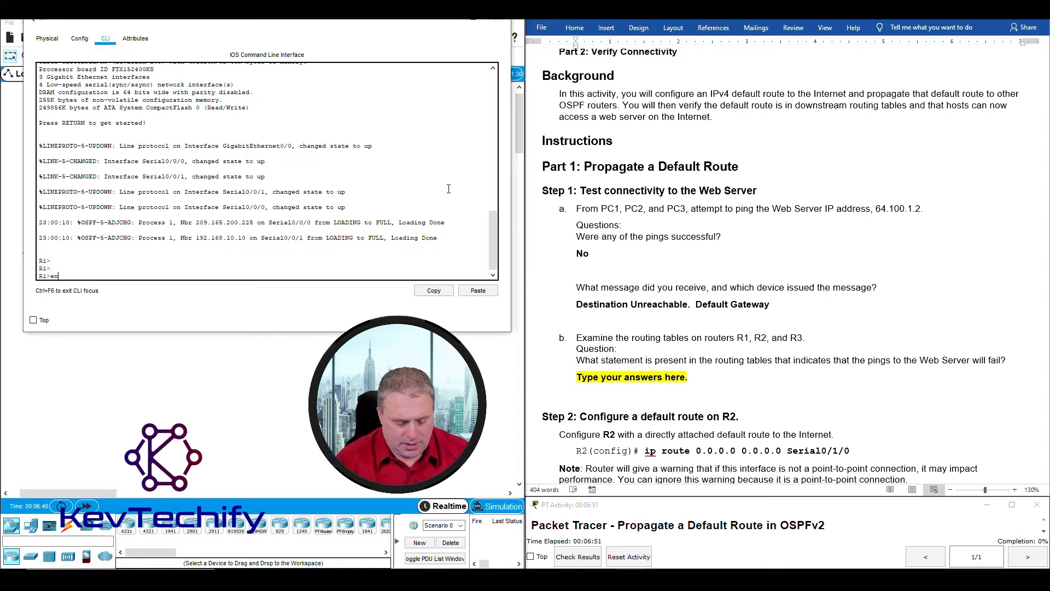
text(enbal)
key(Return)
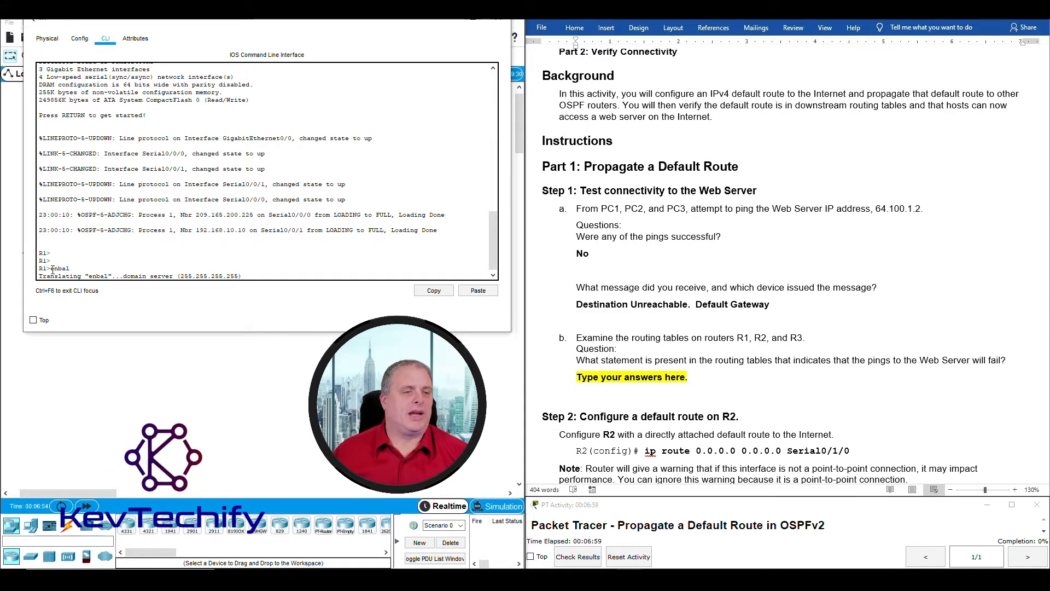
drag(51, 268, 70, 269)
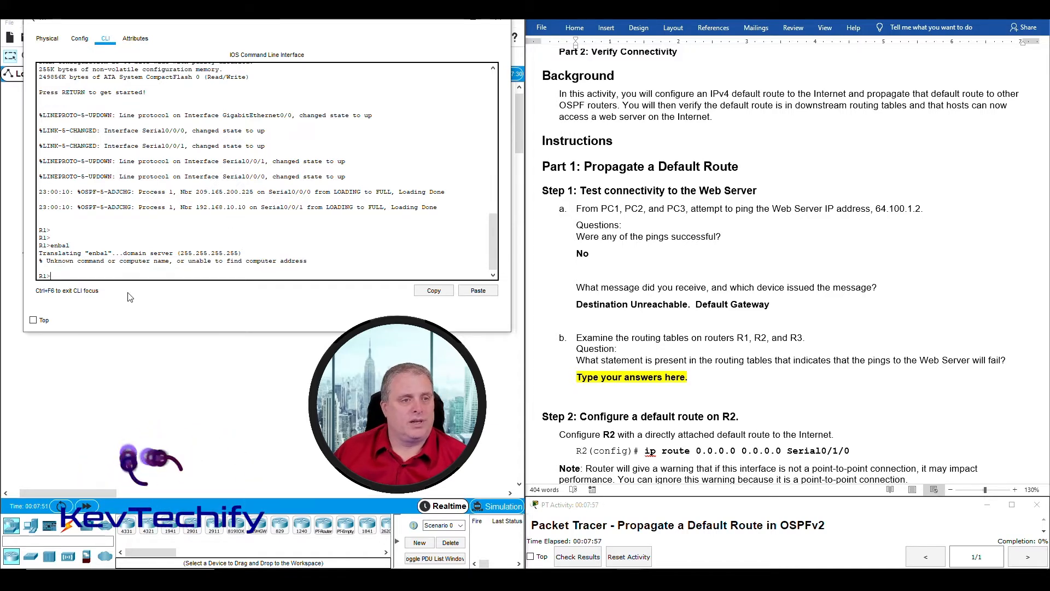
- Enter privileged EXEC mode on R1 with enable and display its routing table with sho ip route
text(en)
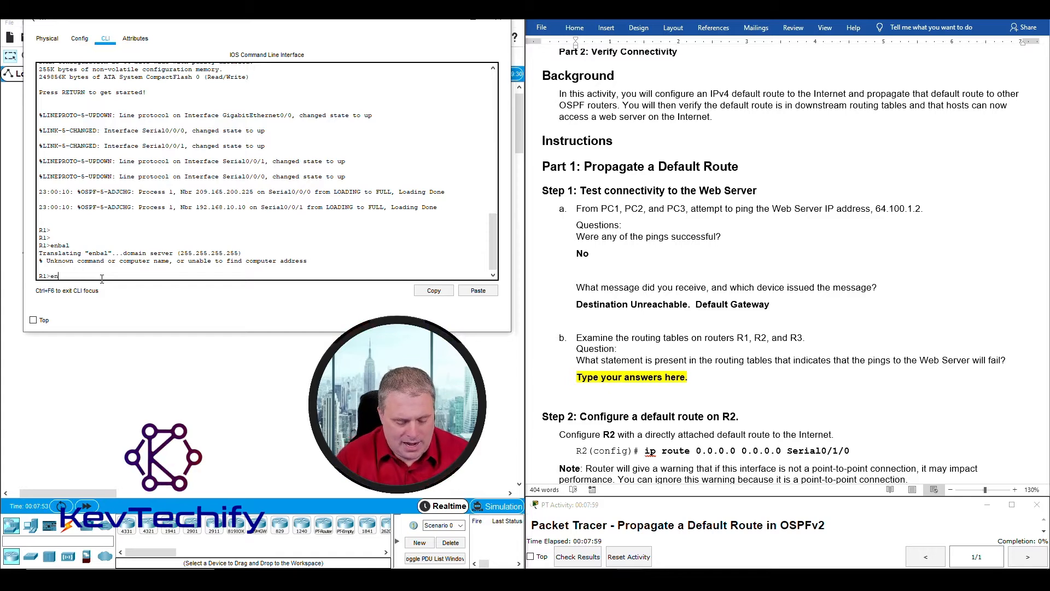
text(able)
key(Return)
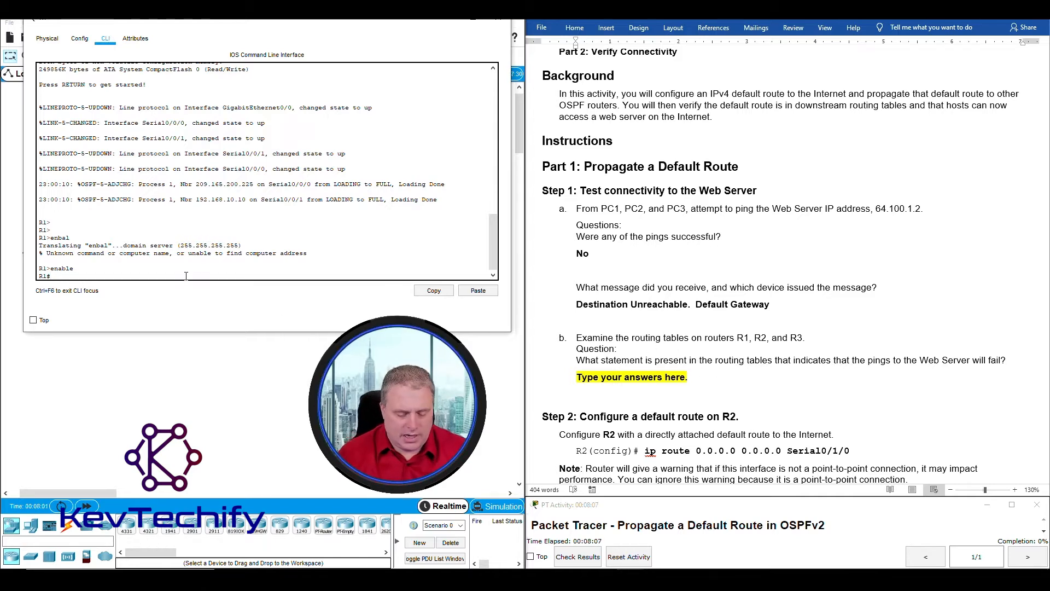
text(sho ip ro)
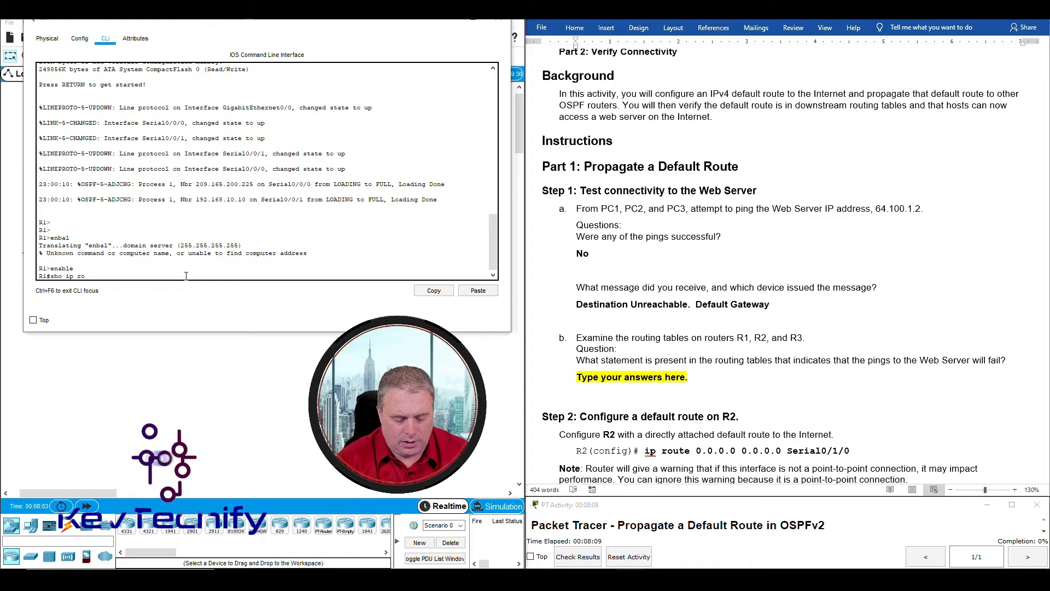
text(ute)
key(Return)
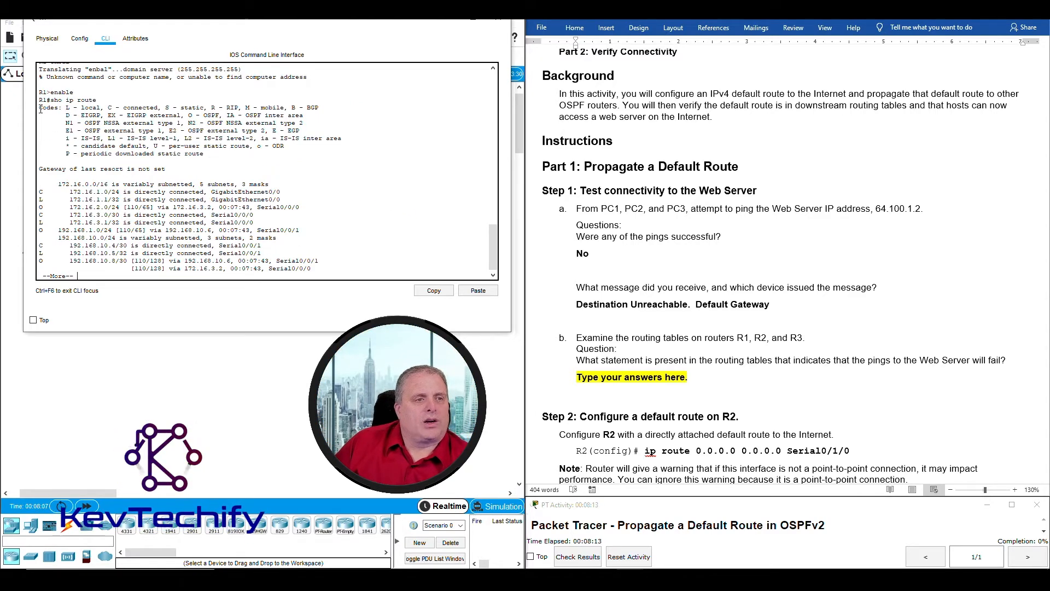
- Examine the code legend, the gateway of last resort line and the directly connected routes in R1's routing table
drag(40, 109, 325, 157)
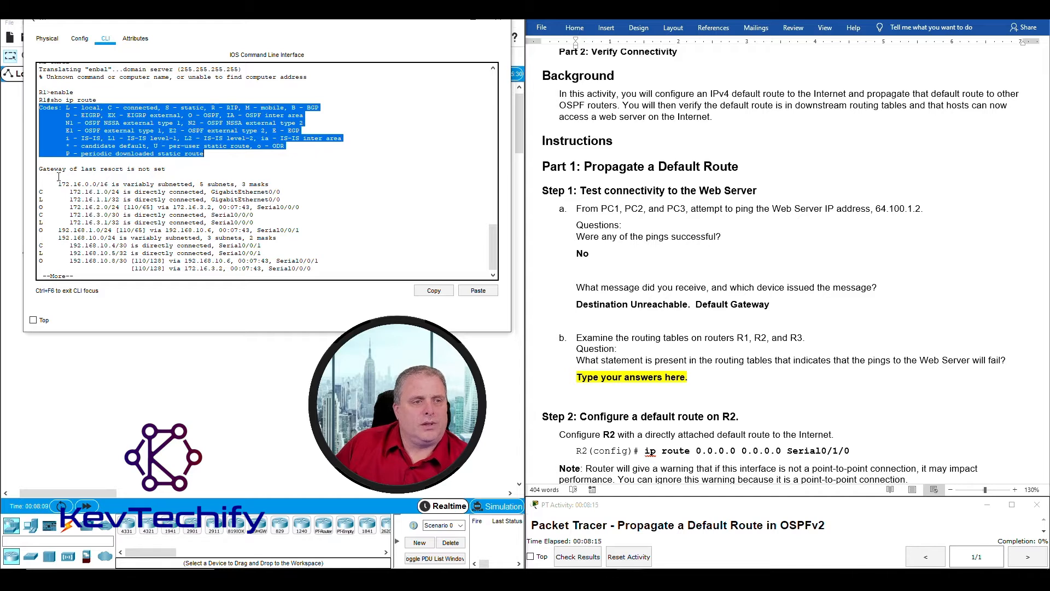
drag(41, 170, 159, 170)
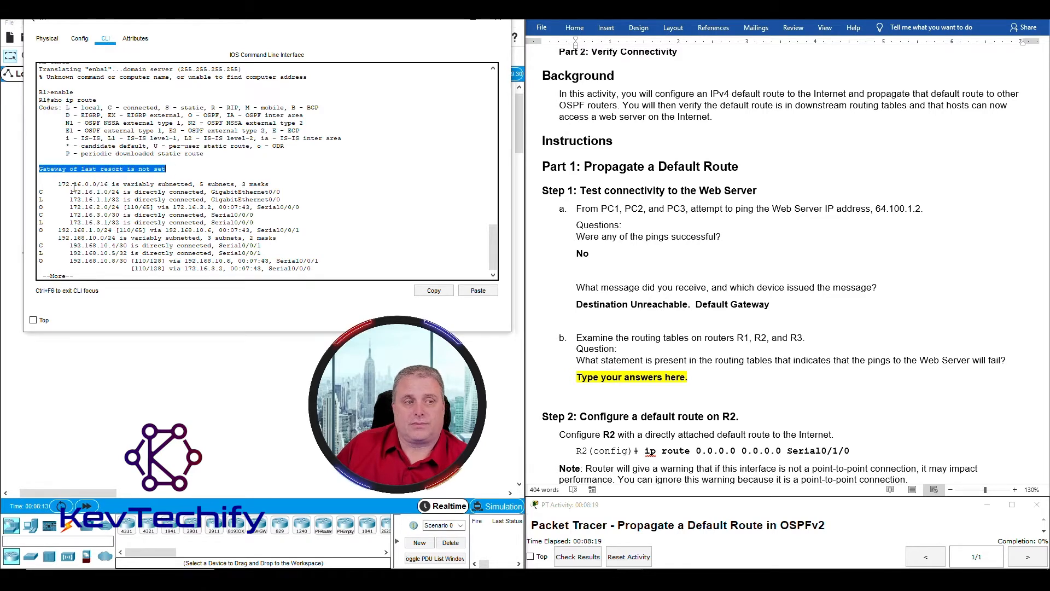
drag(40, 191, 312, 199)
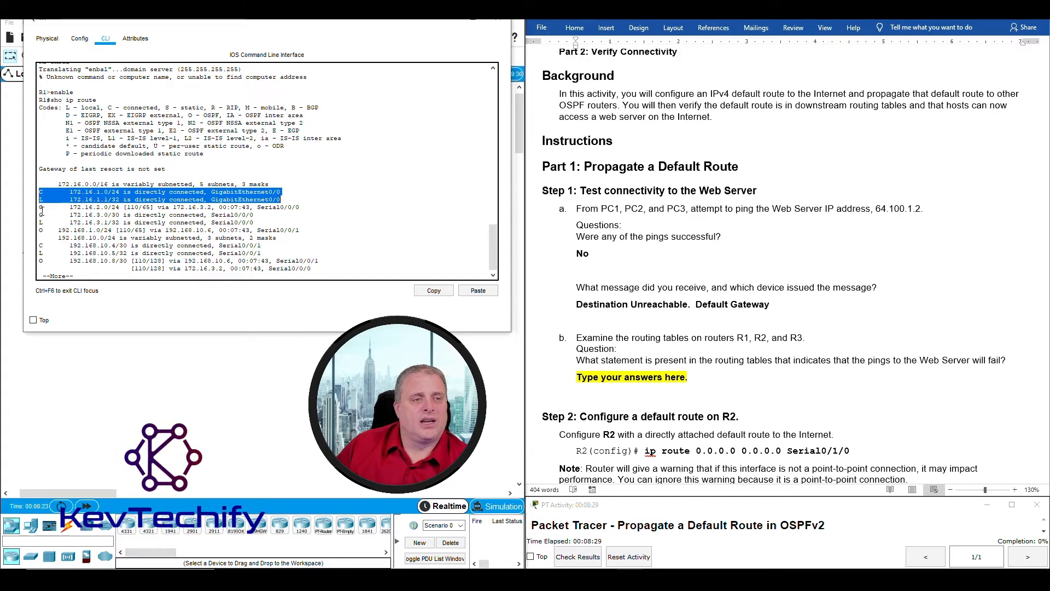
drag(40, 213, 268, 223)
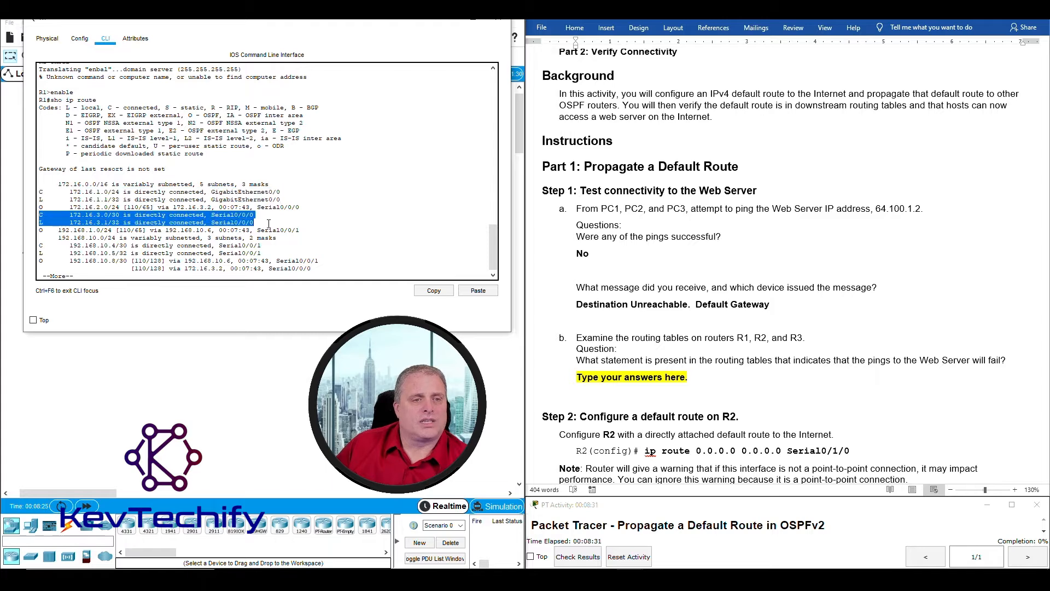
drag(40, 245, 277, 252)
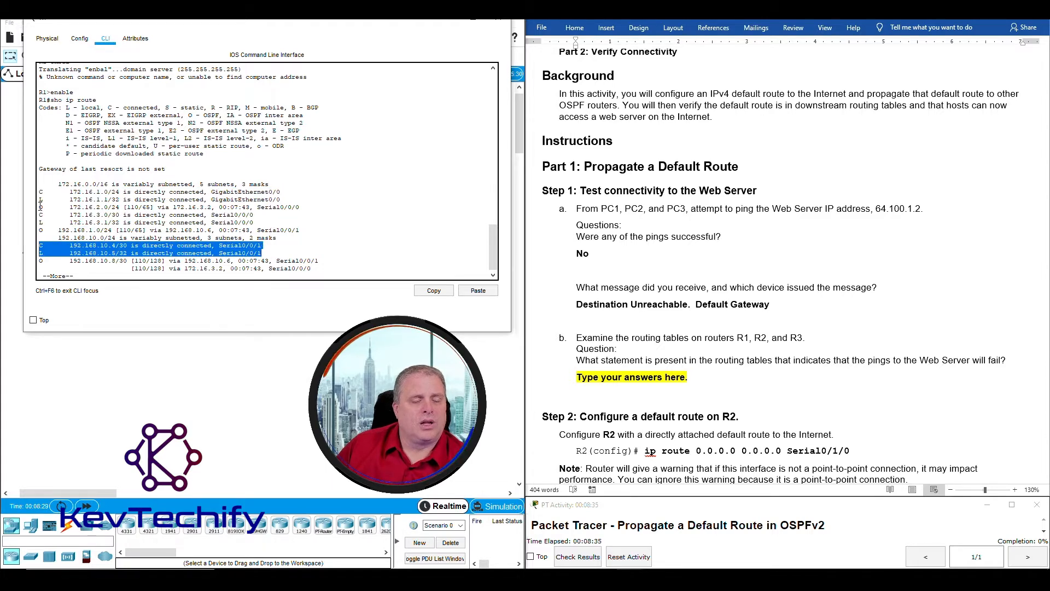
- Examine the OSPF-learned routes in R1's routing table, showing the rest of the output through the 209.165.200.224/27 entry
drag(40, 206, 304, 206)
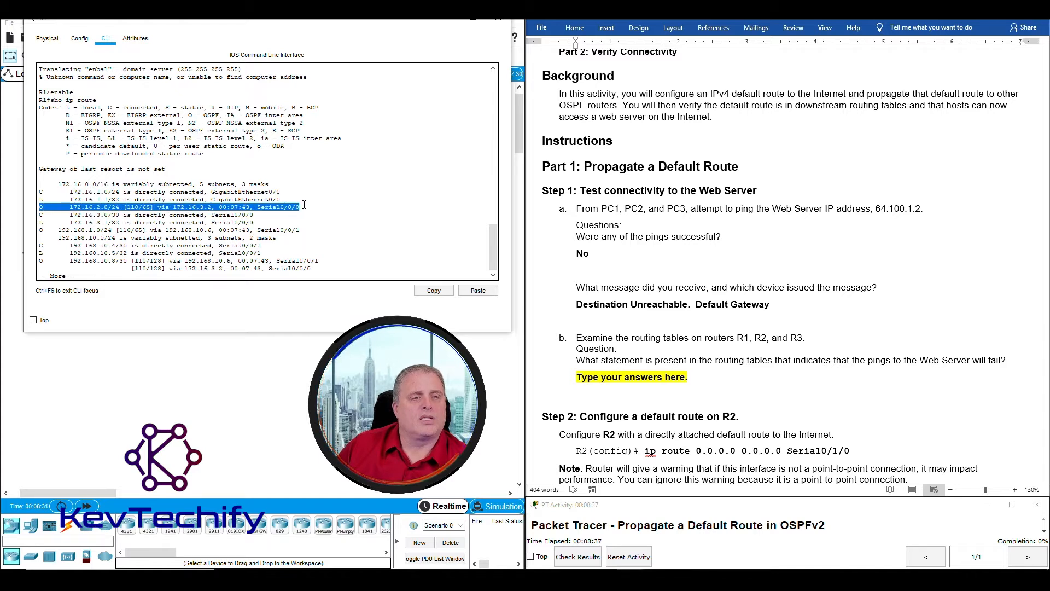
click(41, 262)
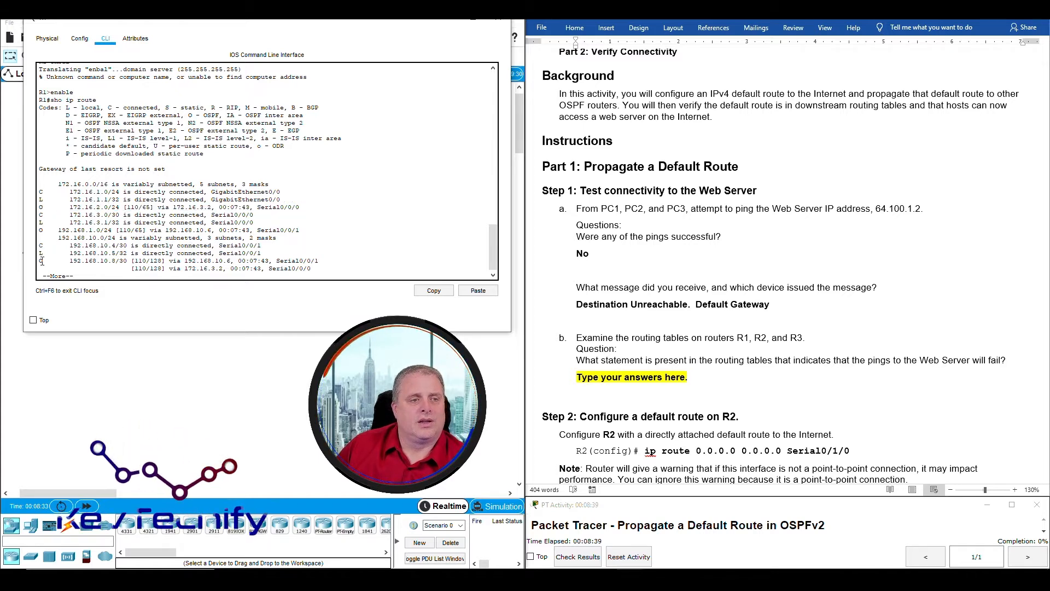
drag(42, 261, 312, 268)
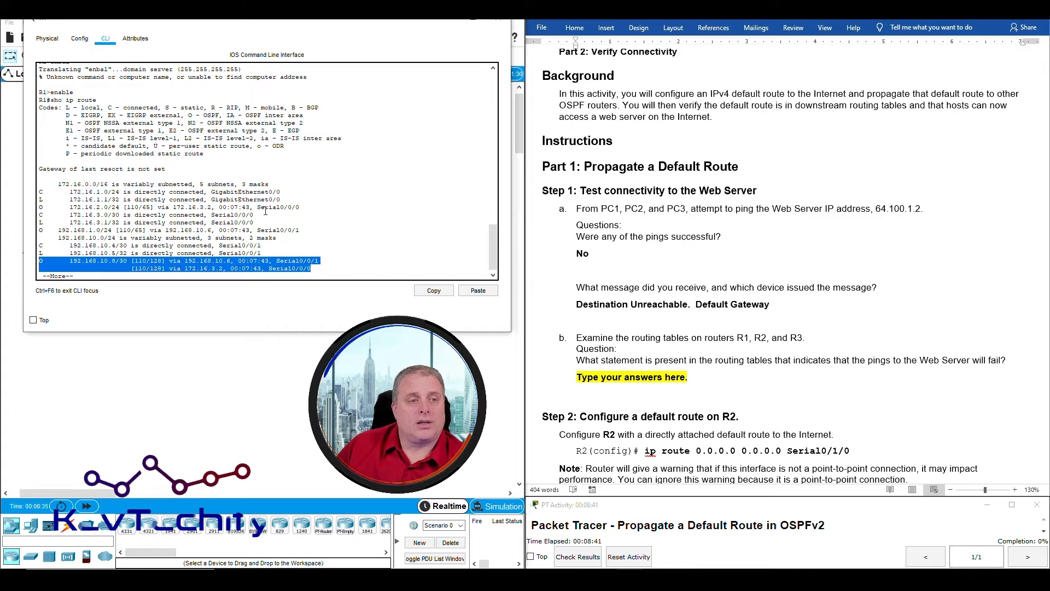
key(space)
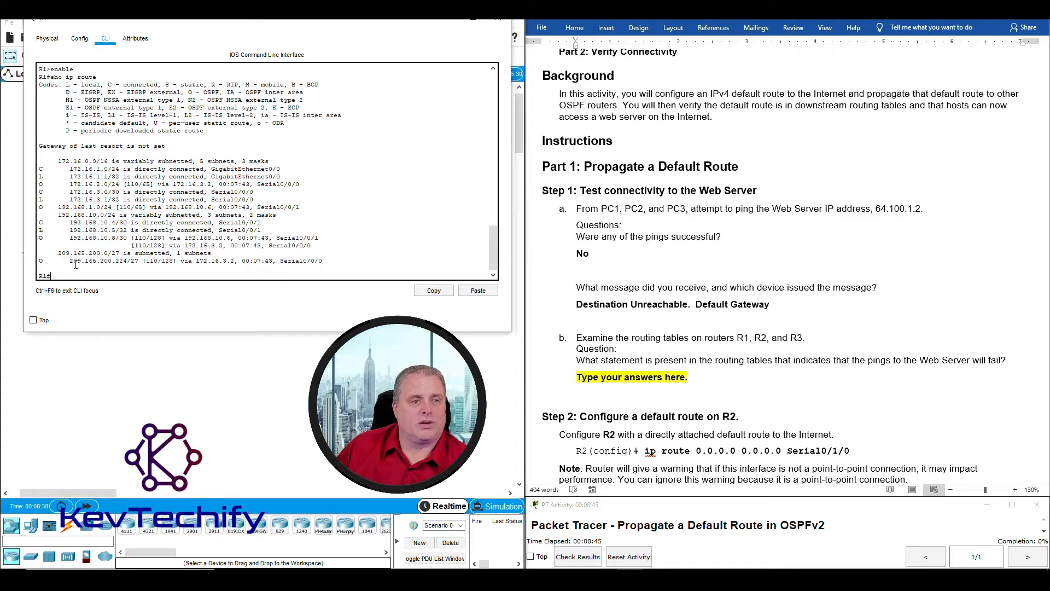
drag(70, 262, 356, 260)
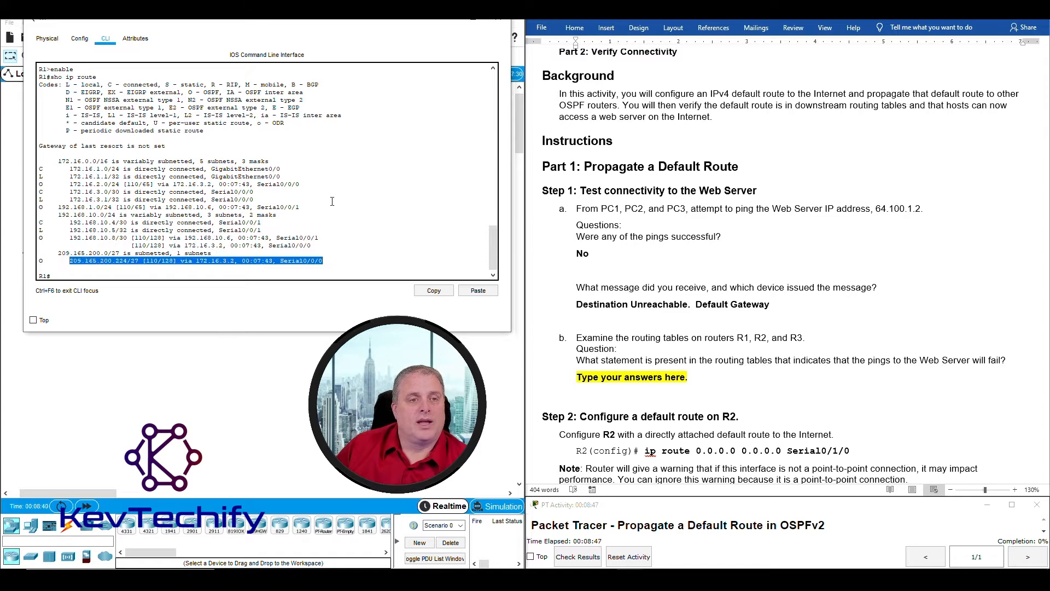
- Place R1's window beside the topology and check its route entries and gateway of last resort line for a path to the Web Server
drag(40, 147, 146, 147)
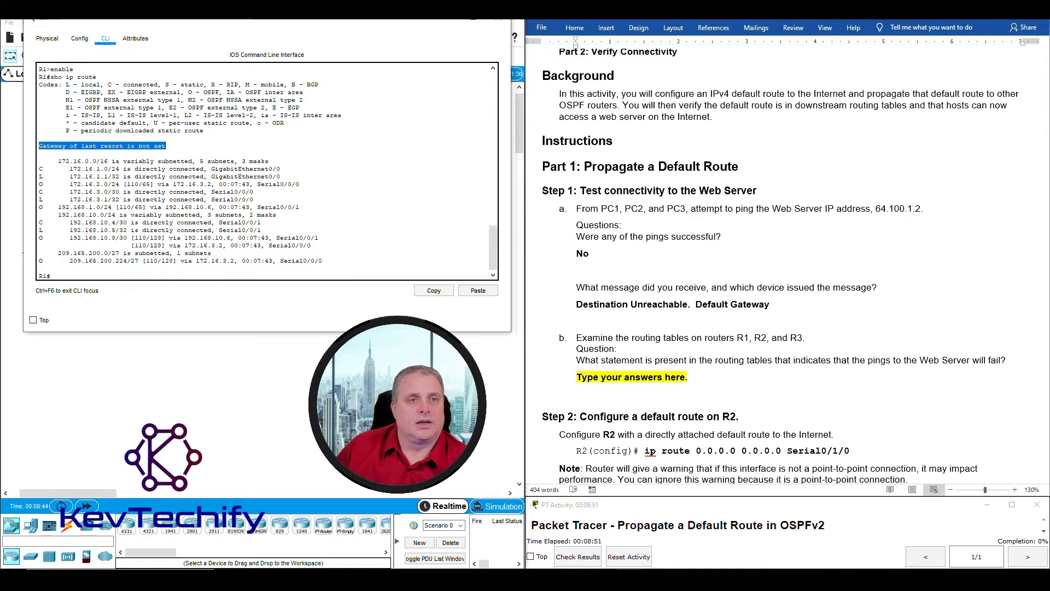
drag(256, 22, 759, 23)
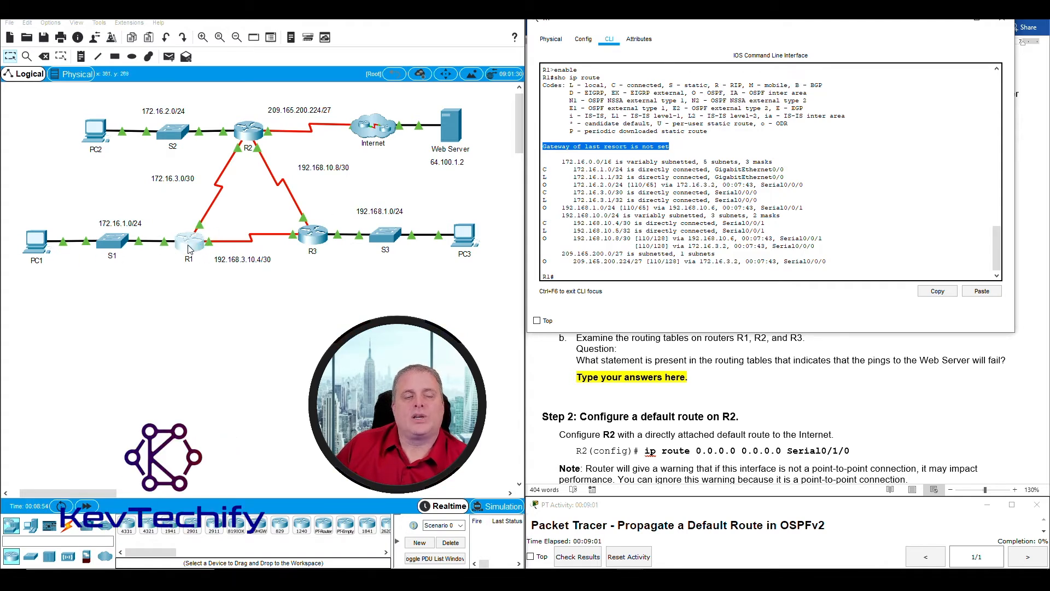
click(611, 162)
drag(543, 170, 718, 261)
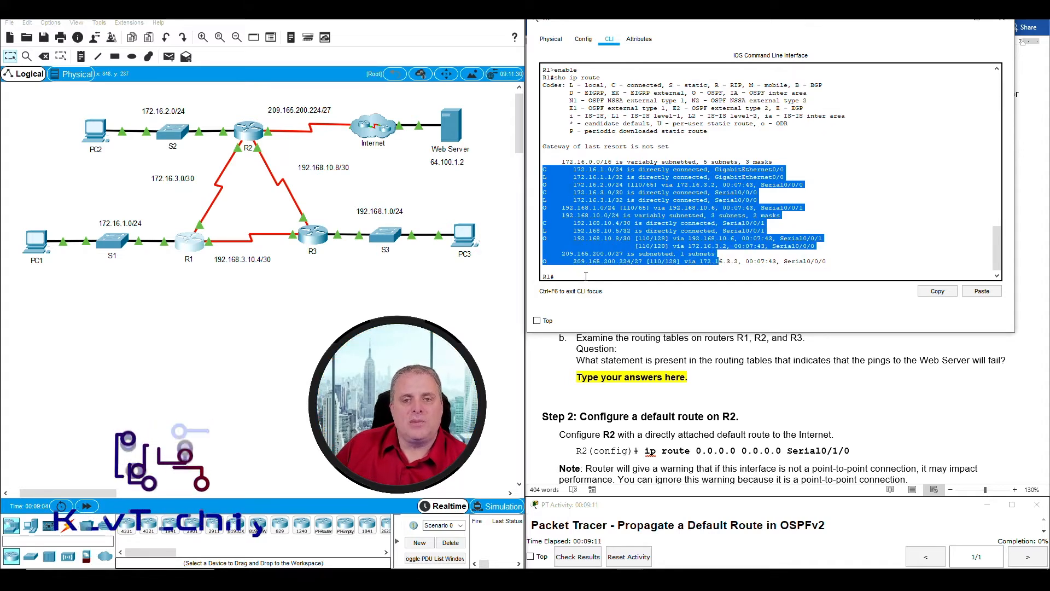
drag(545, 146, 696, 146)
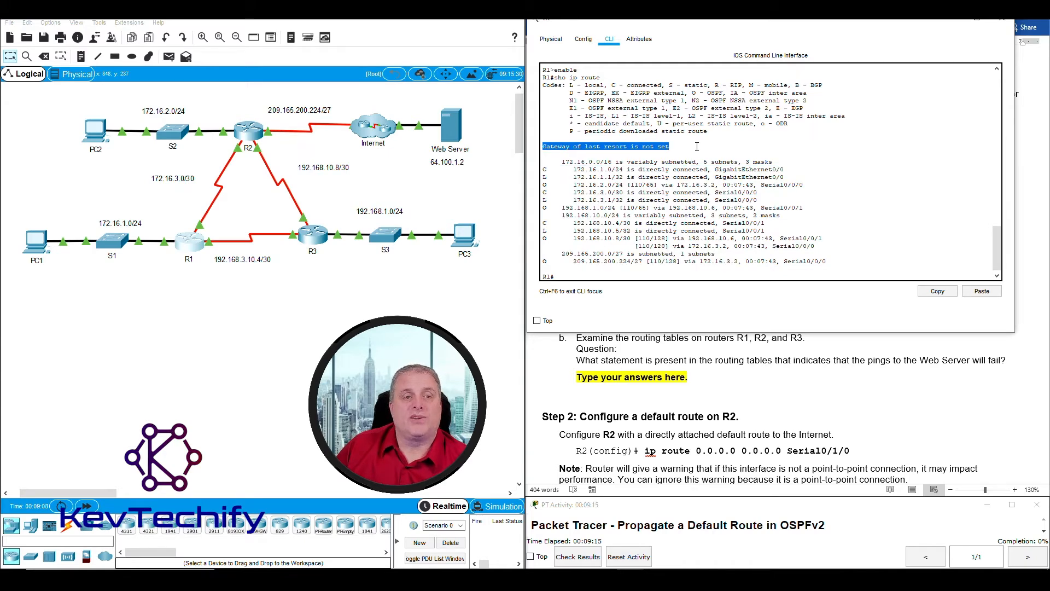
click(670, 144)
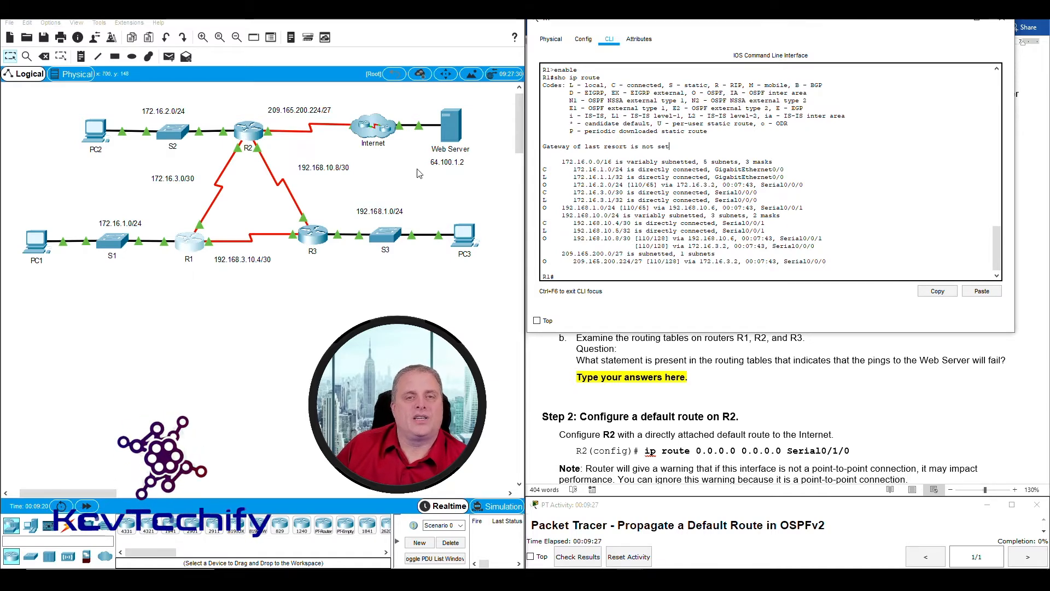
- Put R1's window away and open R2's command line, moving and widening its window to fit over the topology
drag(684, 24, 178, 23)
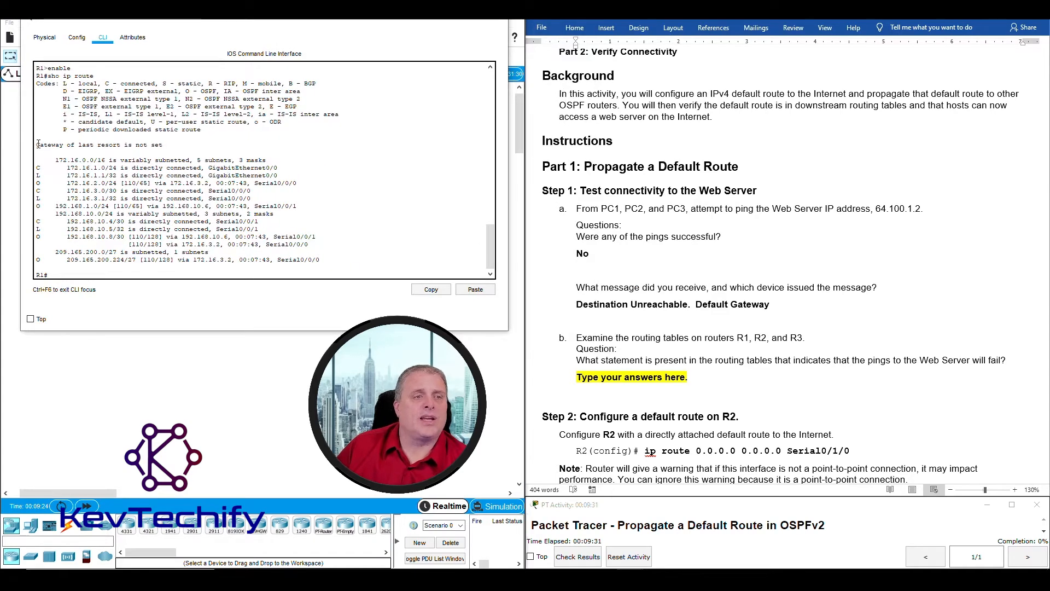
click(454, 23)
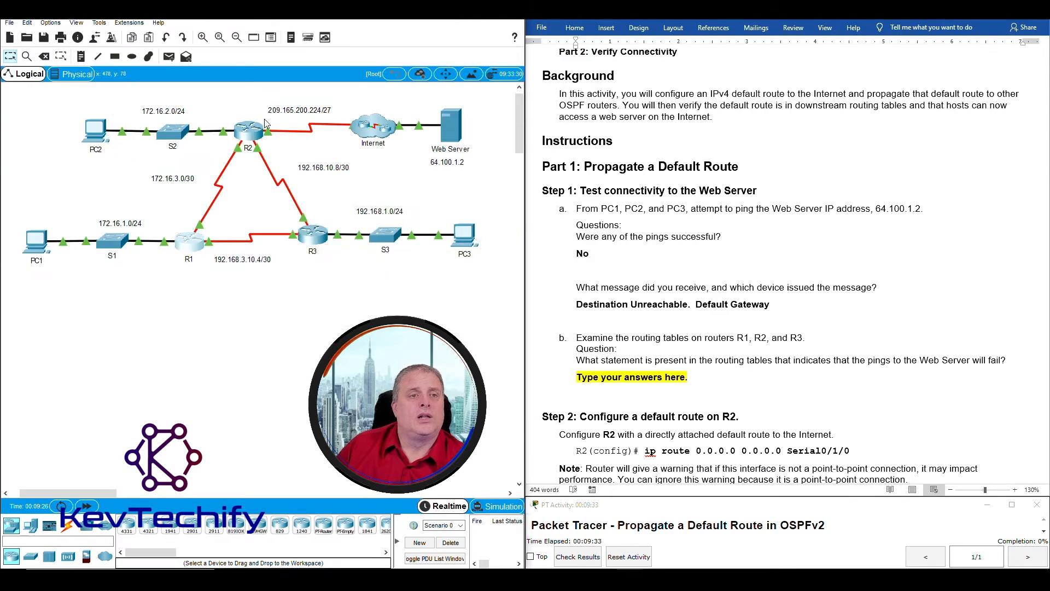
click(249, 130)
drag(523, 118, 183, 7)
drag(337, 115, 512, 115)
click(114, 34)
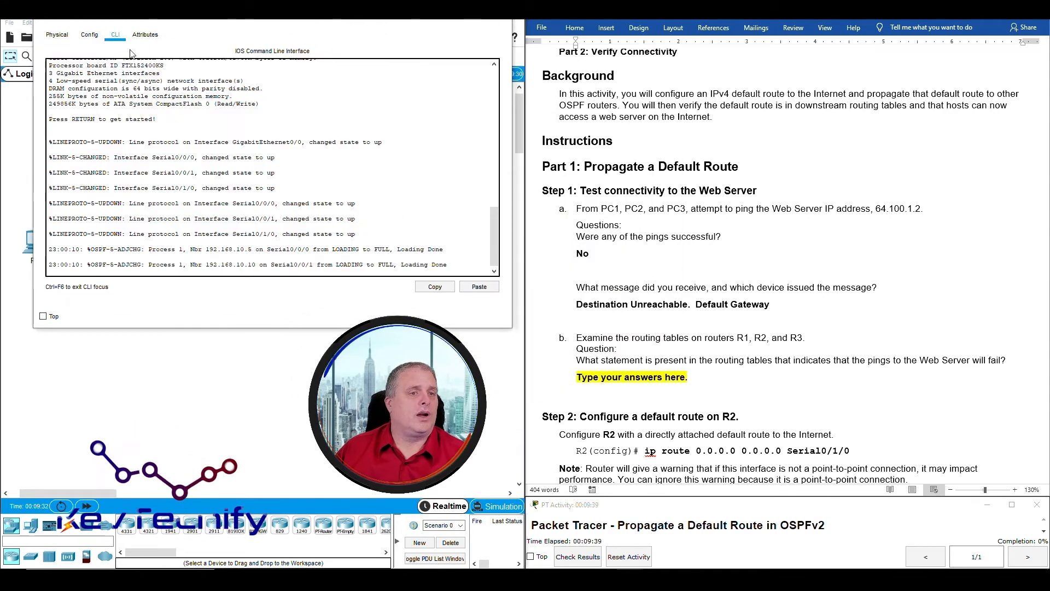
- Enter privileged EXEC mode on R2 with enable and display its routing table with sho ip route
key(Return)
key(Return)
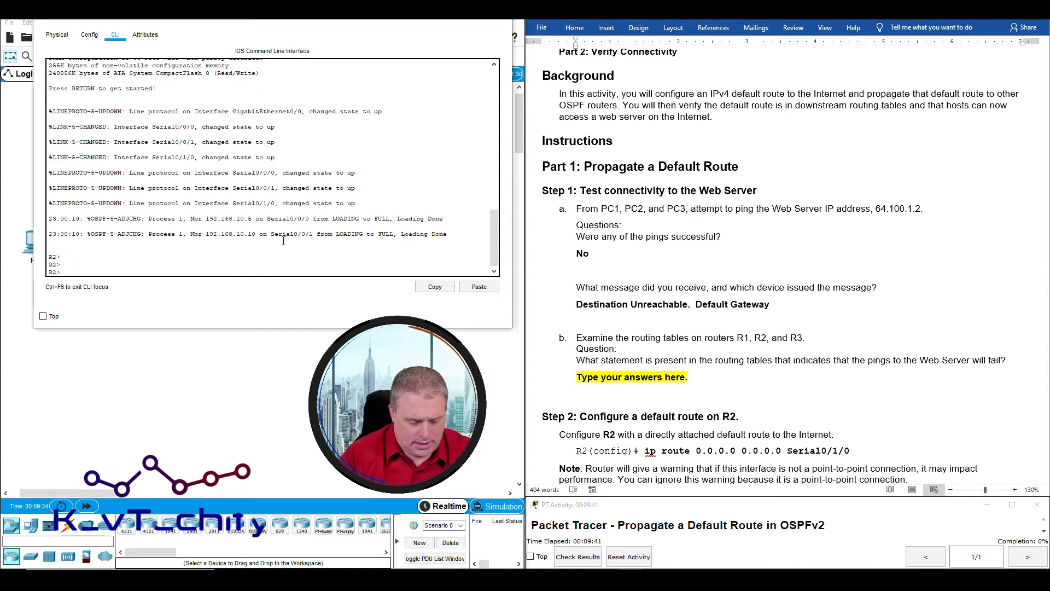
text(enab l)
key(BackSpace)
key(BackSpace)
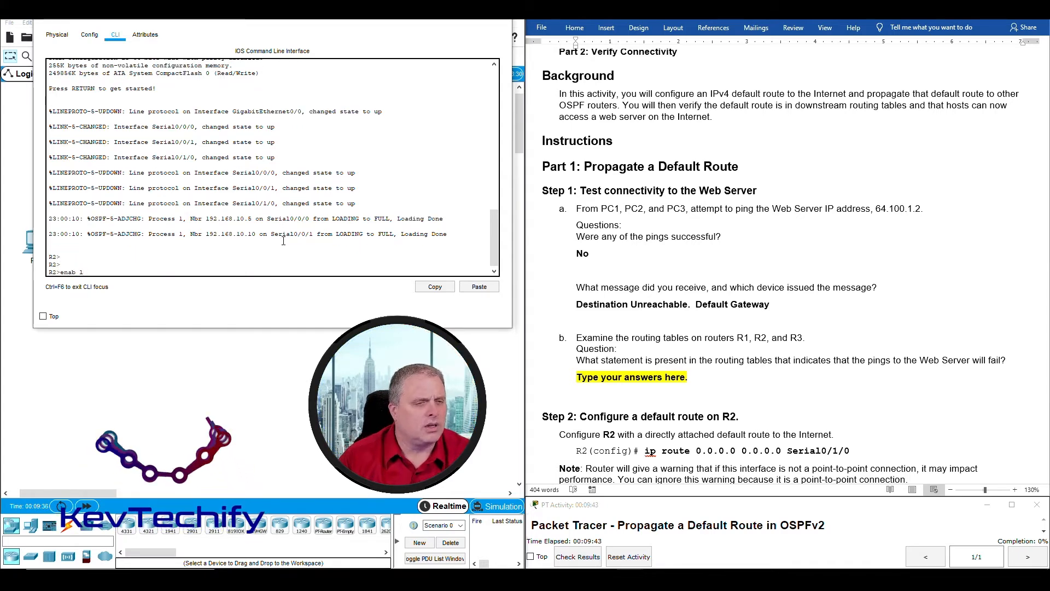
text(le)
key(Return)
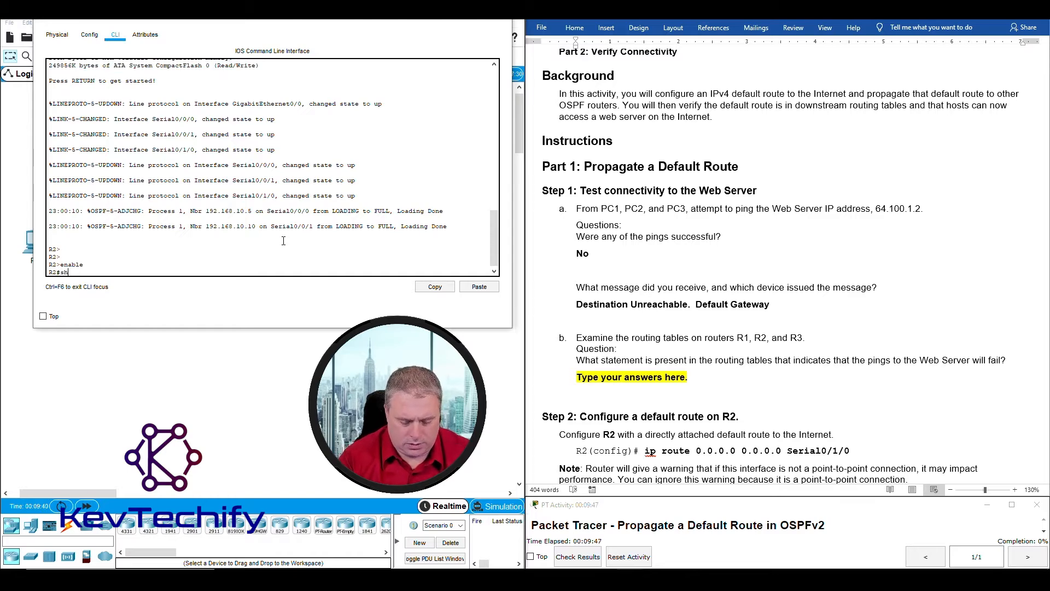
text(sho ip route)
key(Return)
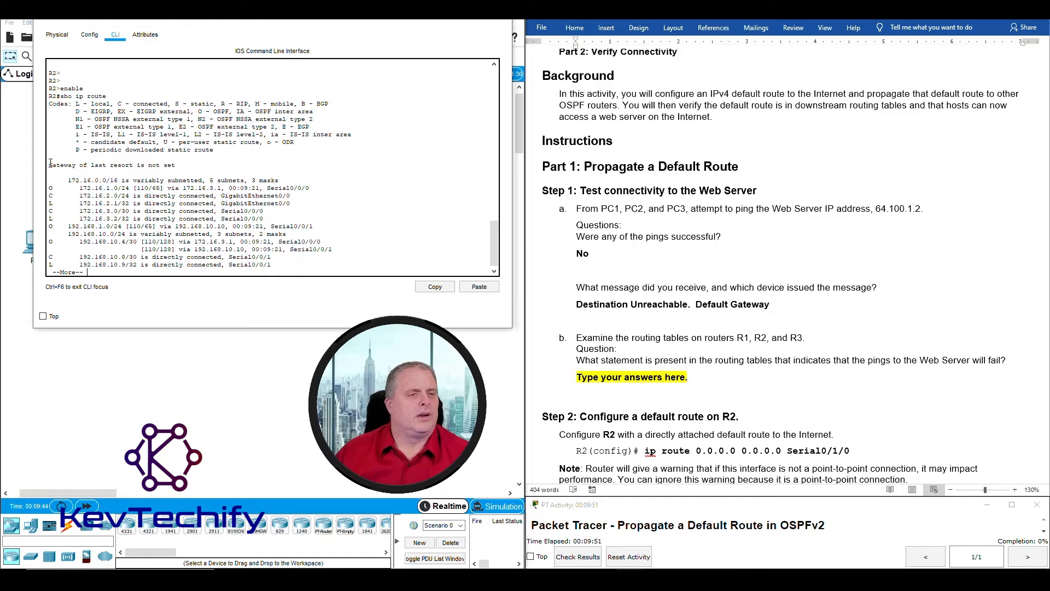
- Show the rest of R2's routing table, examine its gateway of last resort line and put the window away
key(space)
drag(49, 136, 182, 133)
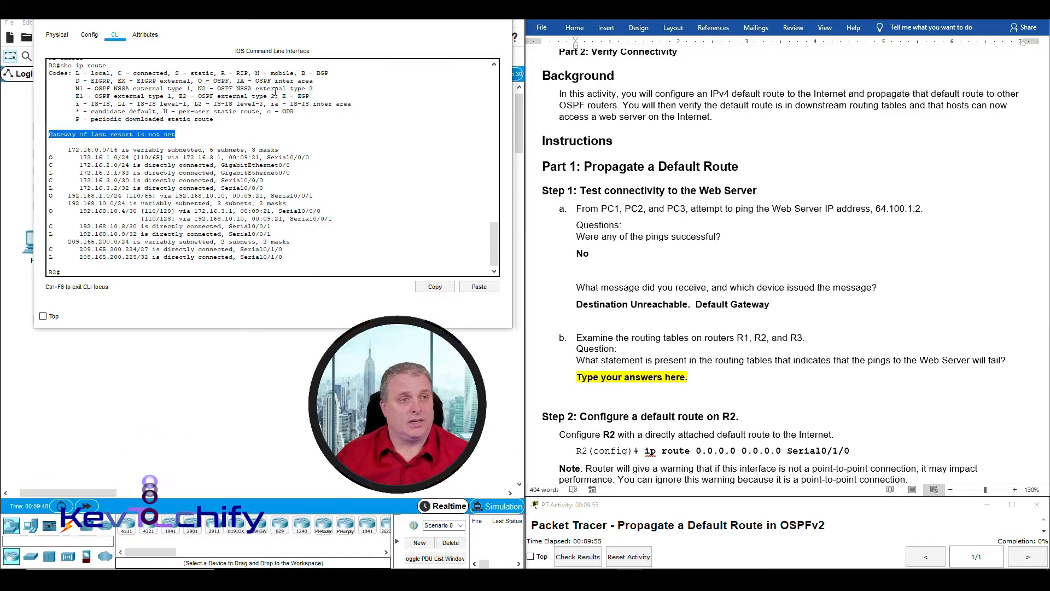
click(449, 14)
- Open R3's command line, with its window moved and widened over the topology
click(313, 236)
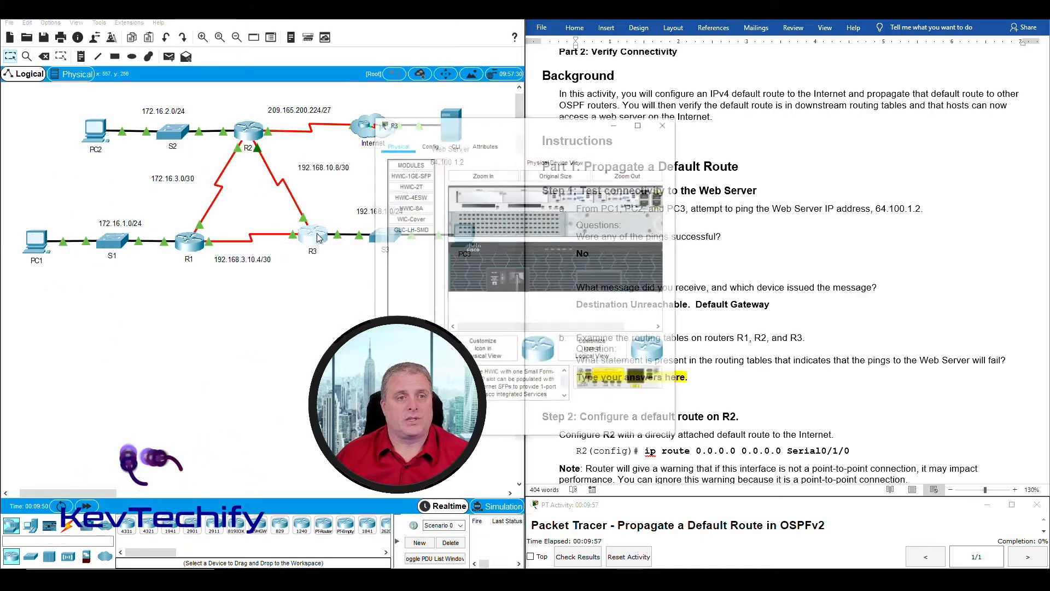
drag(330, 74, 181, 22)
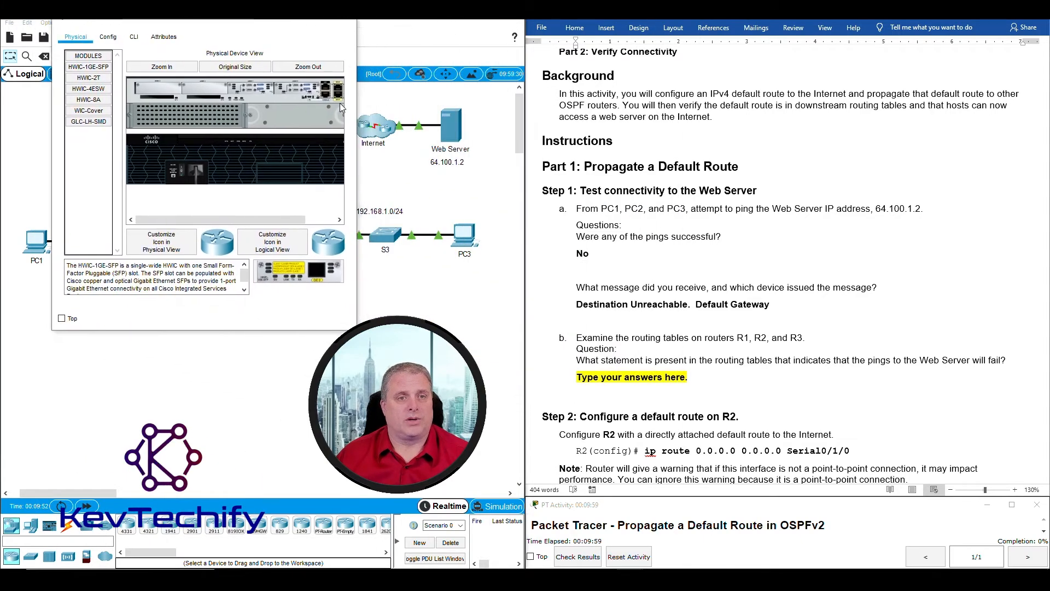
drag(358, 107, 495, 87)
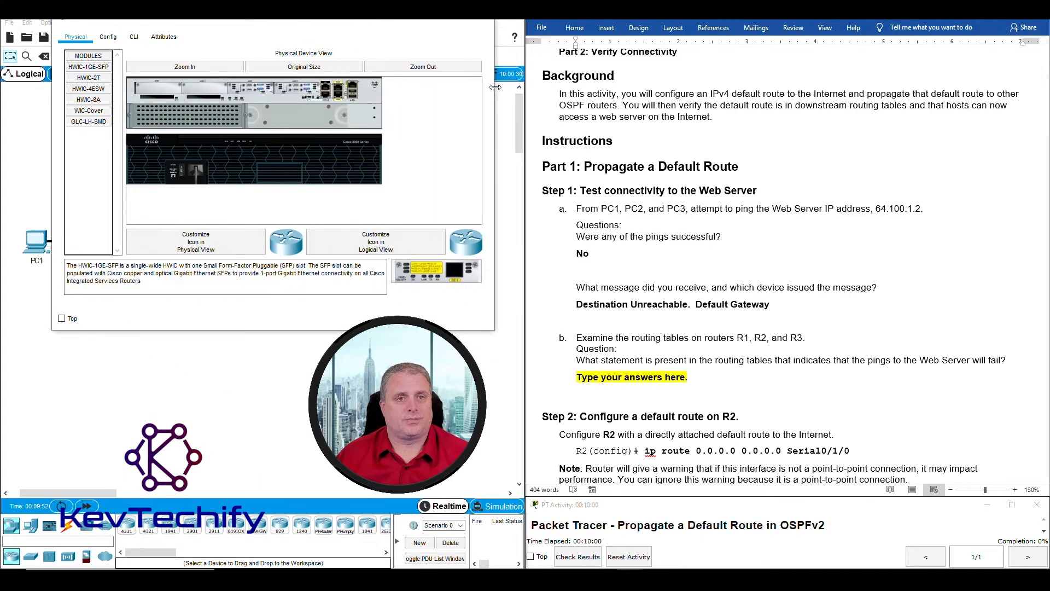
click(115, 38)
click(294, 306)
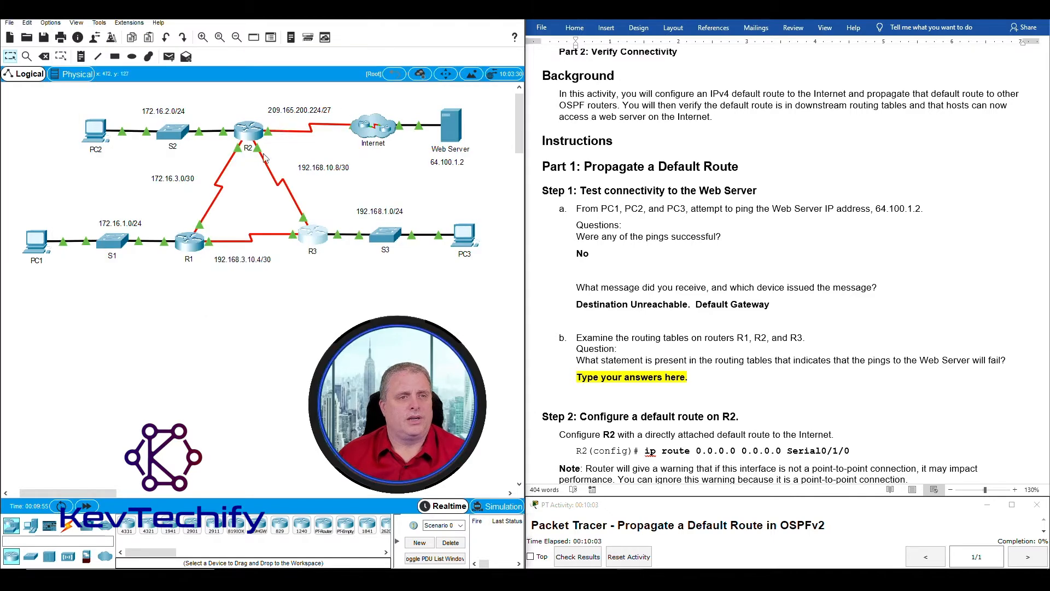
click(313, 240)
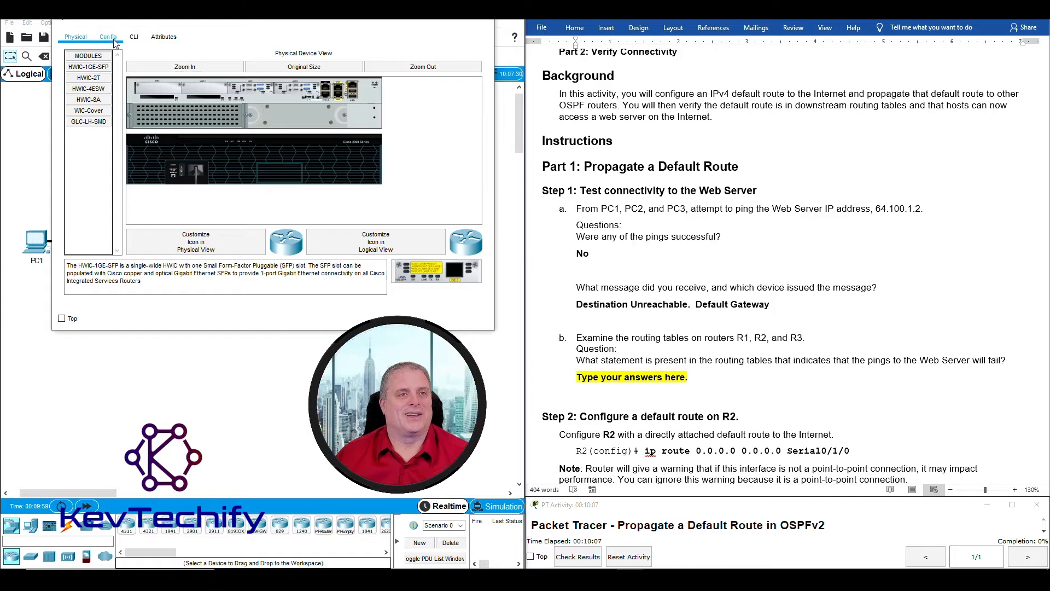
click(133, 37)
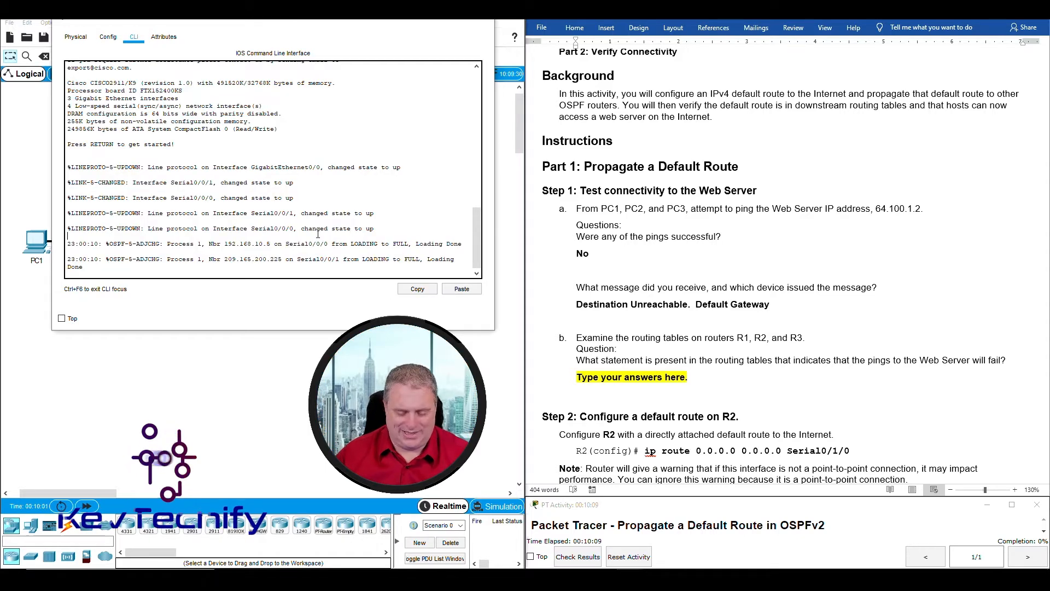
- Enter privileged EXEC mode on R3 with enable and display its routing table with sho ip route
key(Return)
key(Return)
text(enable)
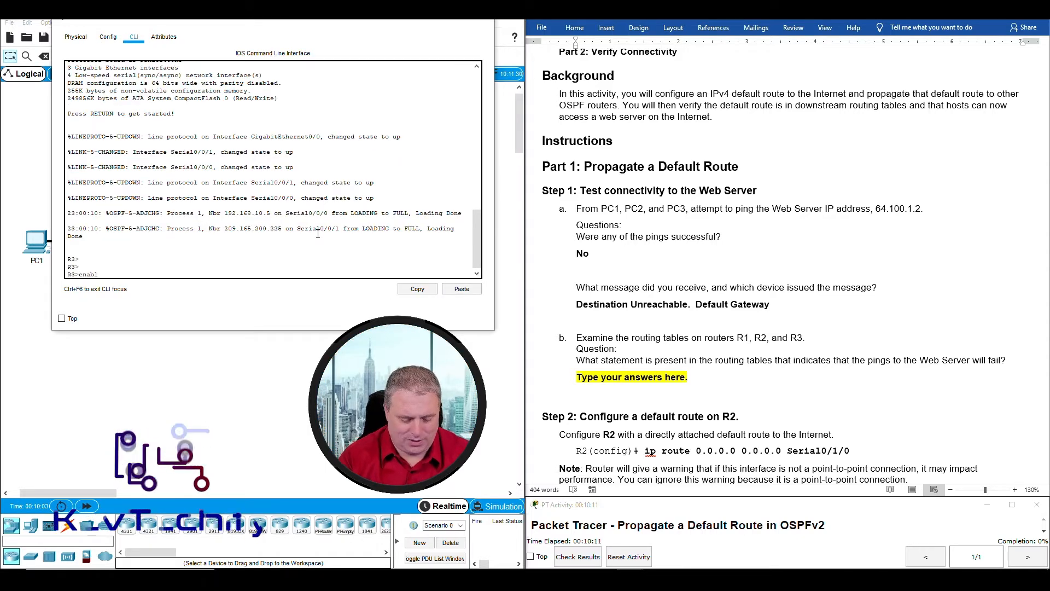
key(Return)
text(sho i)
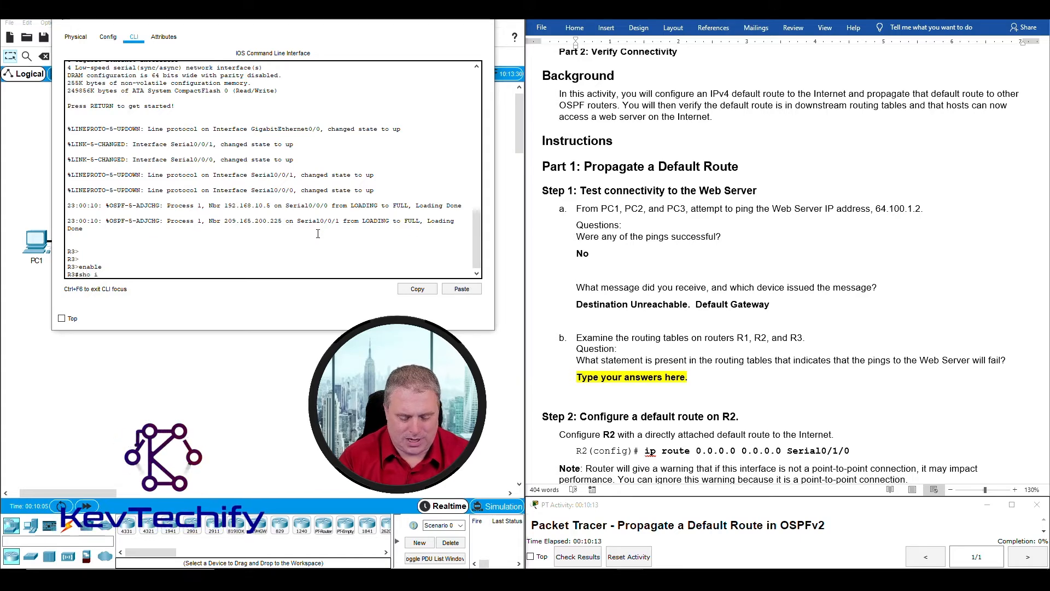
text(p route)
key(Return)
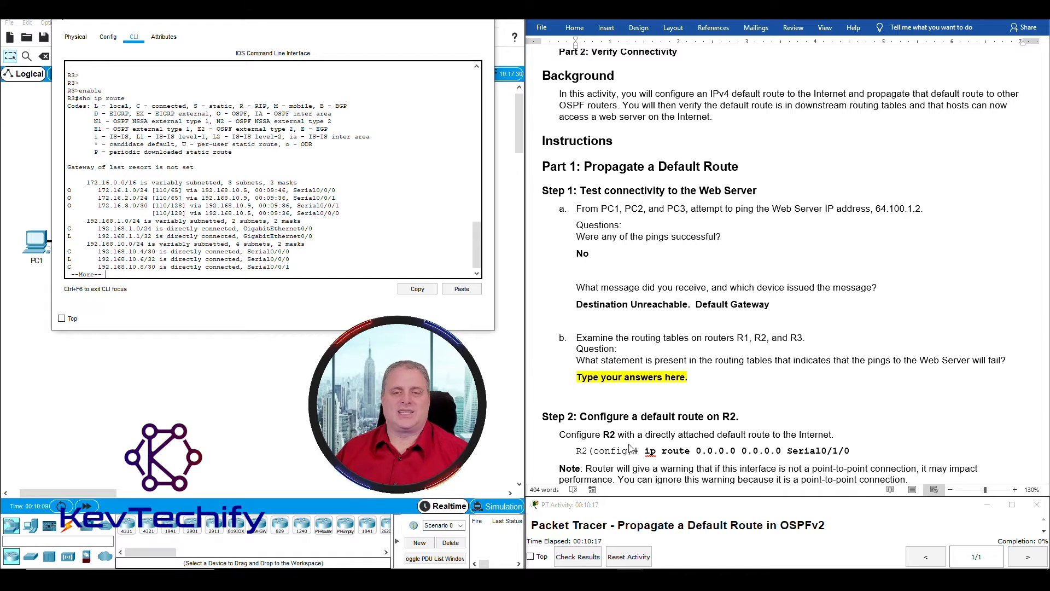
- Replace the answer placeholder under question b in the lab document with "Gateway of last resort is not set", correcting the spelling of Gateway
click(626, 378)
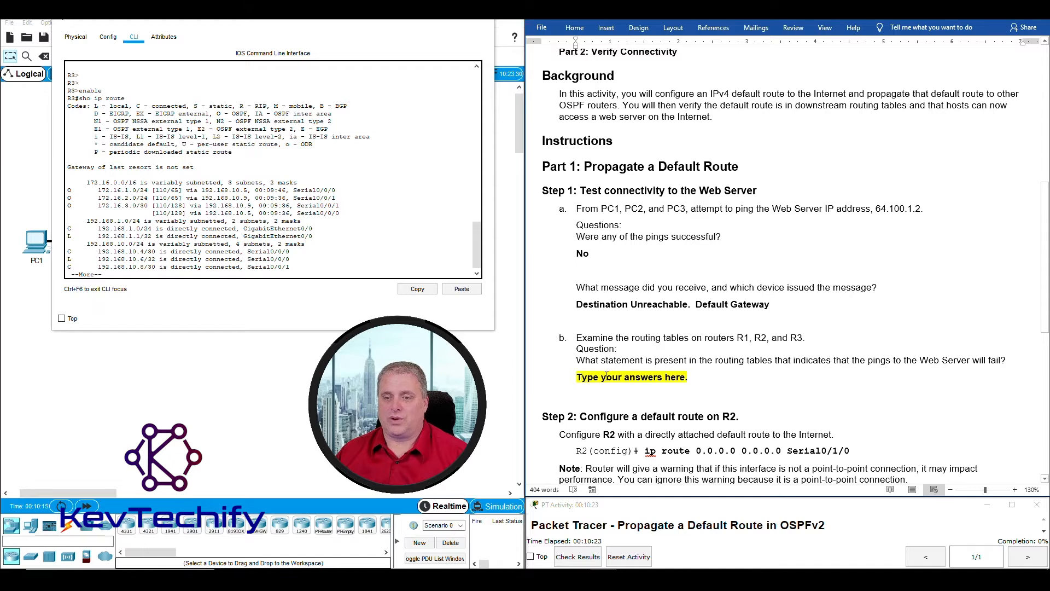
drag(579, 378, 693, 383)
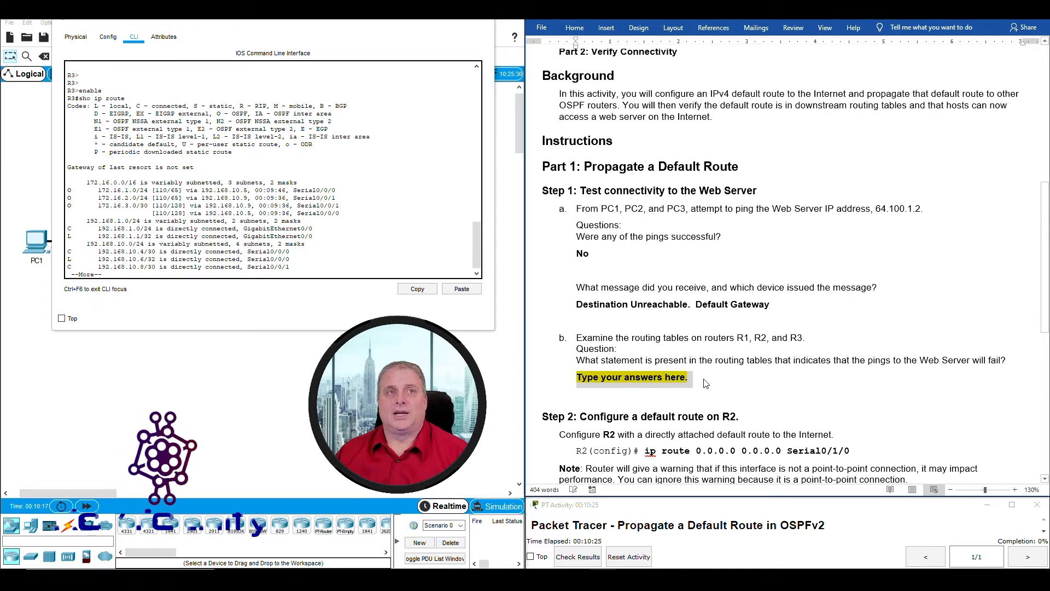
text(Gatew)
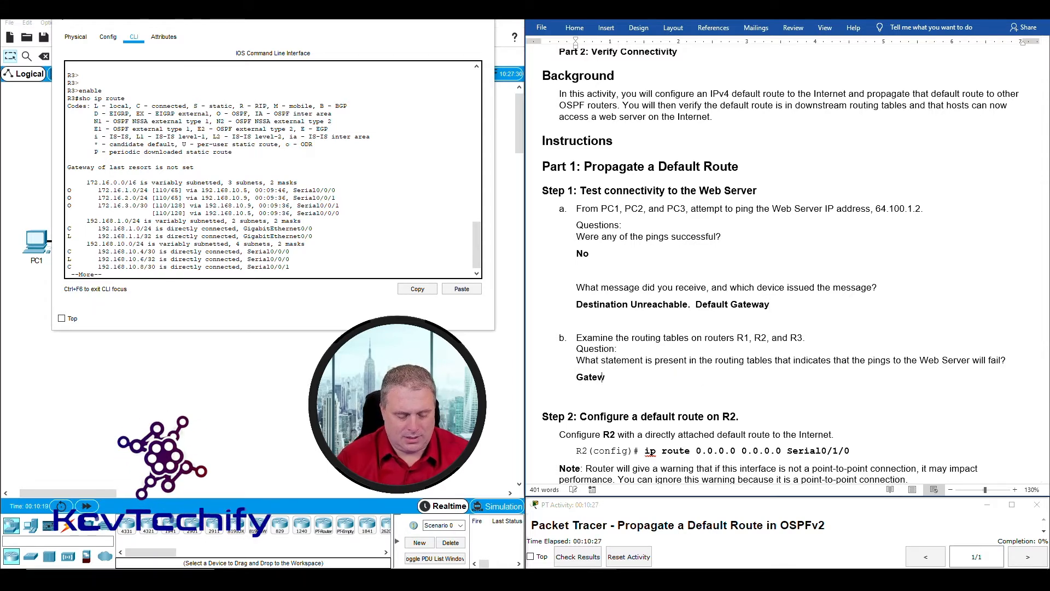
text(auy of last resort i)
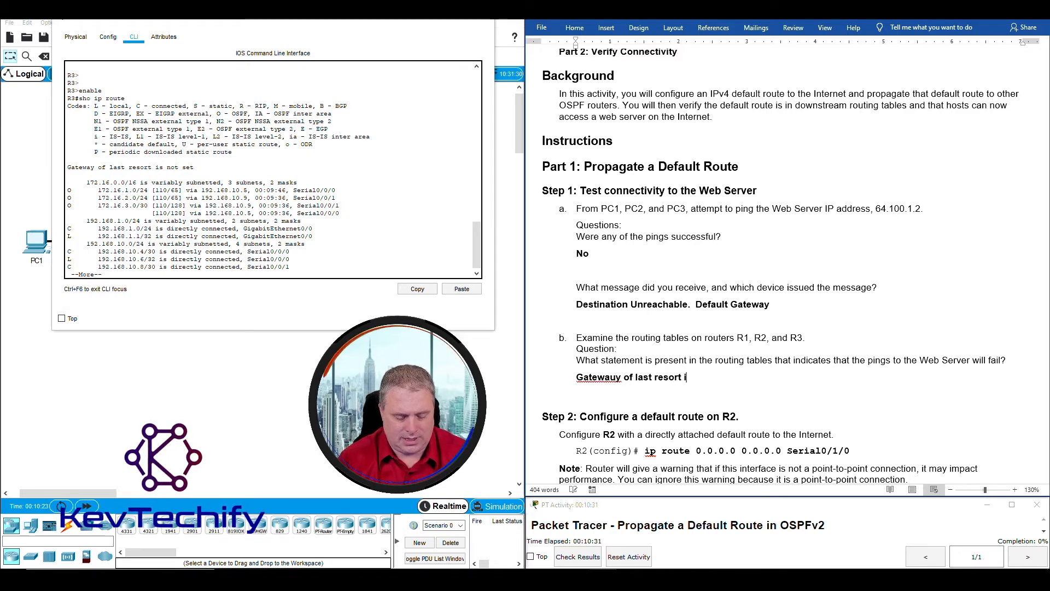
text(s no)
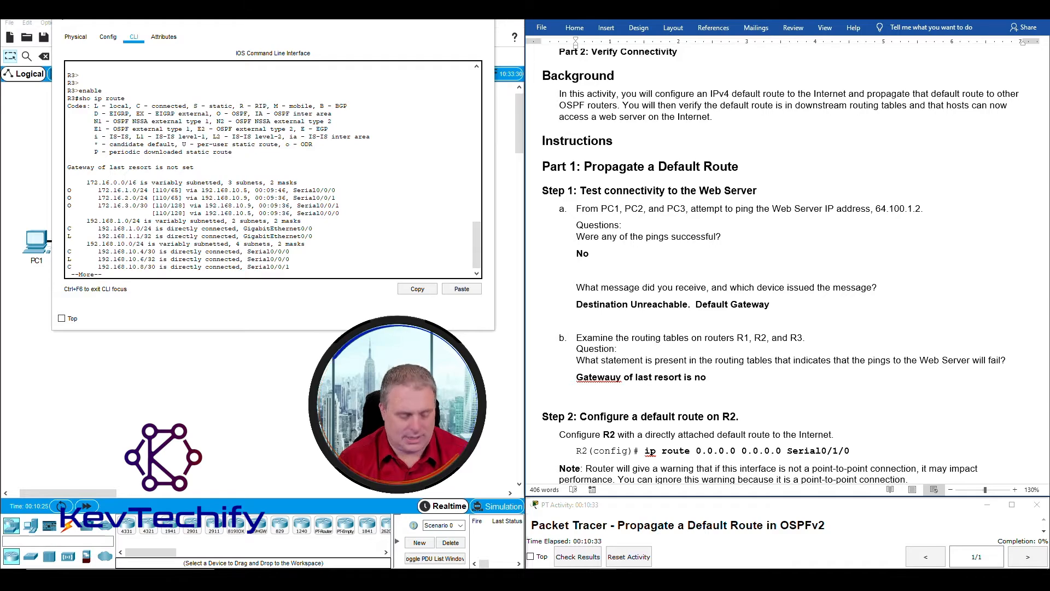
text(t set)
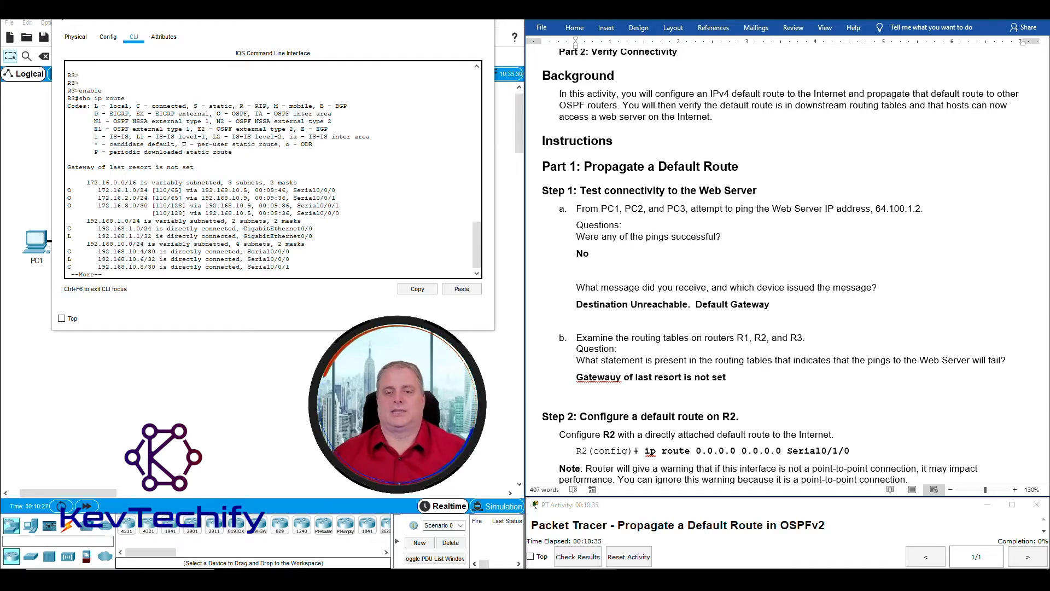
right_click(599, 377)
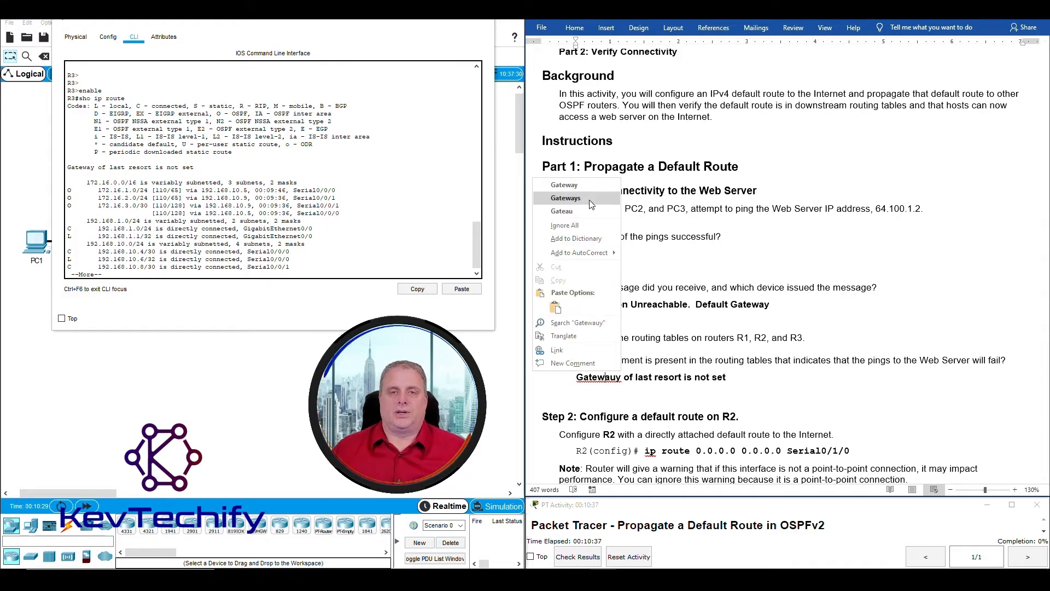
click(564, 185)
- Bring up Step 2 of the lab instructions, return to R2's command line and enter global configuration mode with conf t
scroll(704, 367, down, 2)
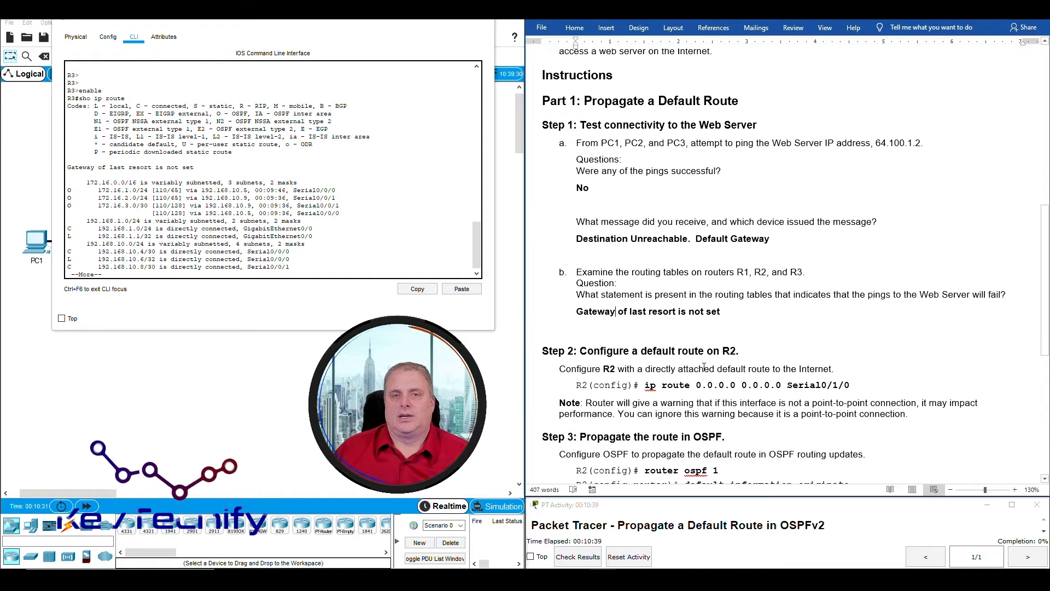
scroll(704, 366, down, 5)
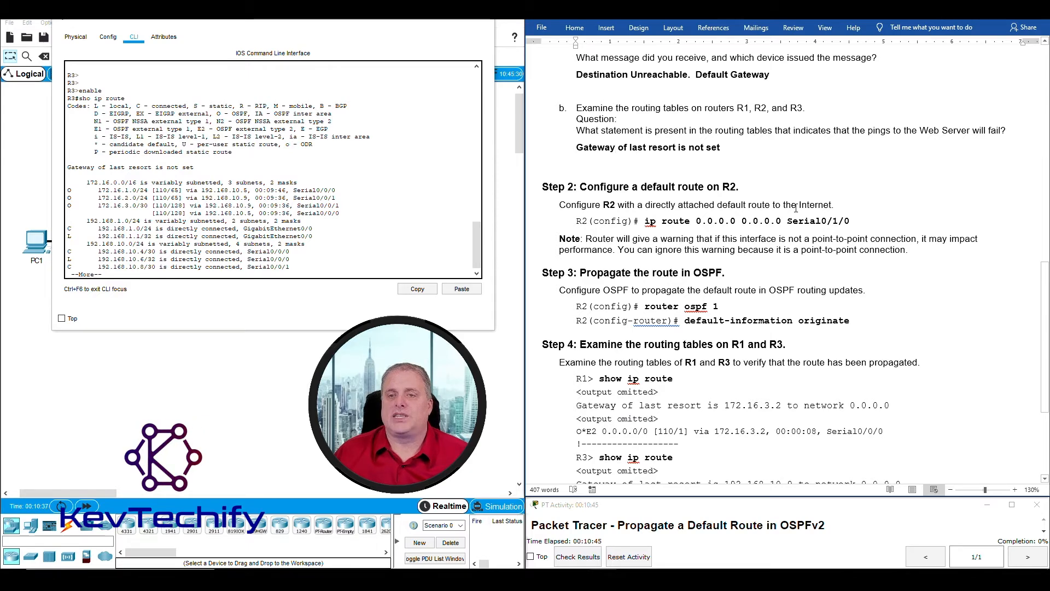
click(437, 22)
click(255, 135)
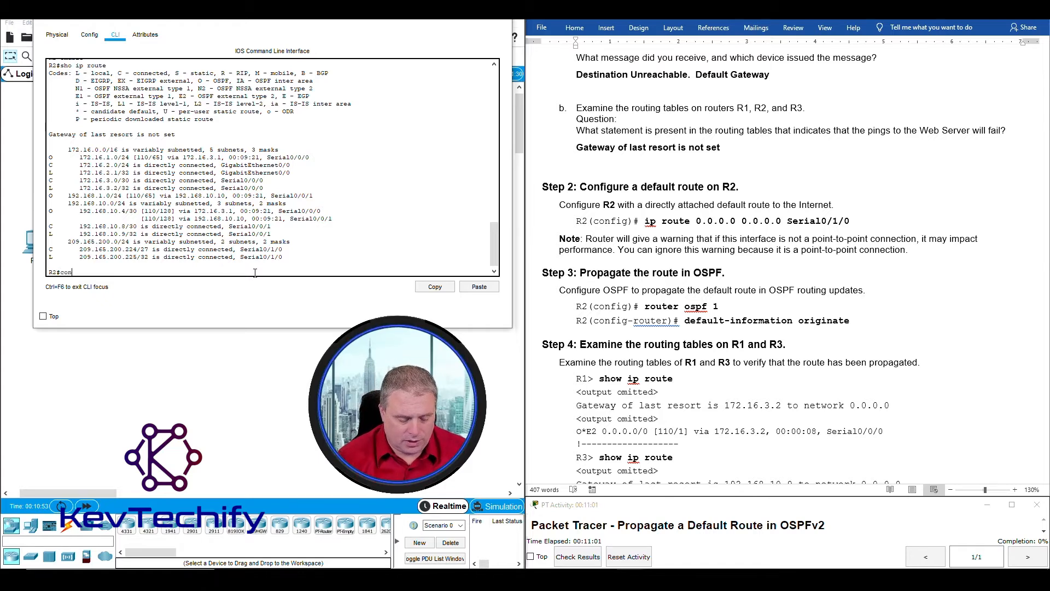
key(Return)
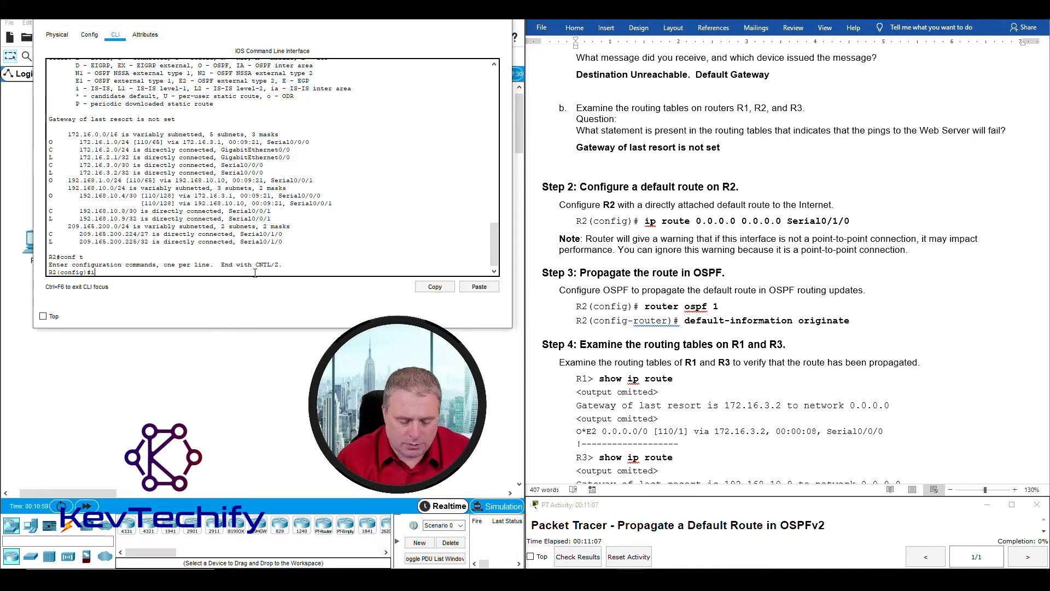
- Configure a default route on R2 with ip route 0.0.0.0 0.0.0.0 s0/1/0, checking the exit interface in the topology
text(ip route 0.0.0.0 0.0.0.0)
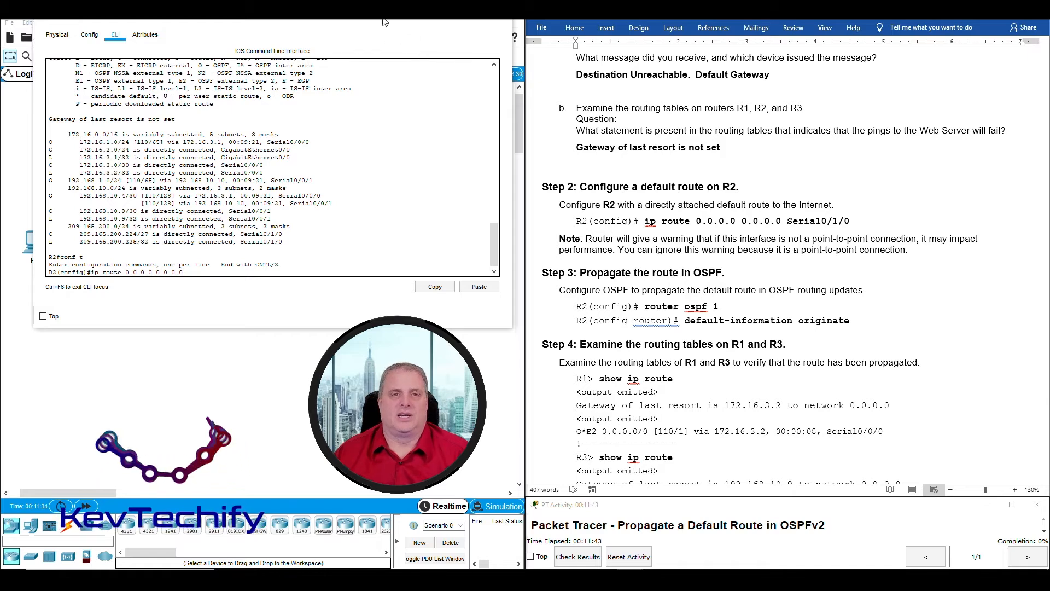
drag(384, 18, 879, 43)
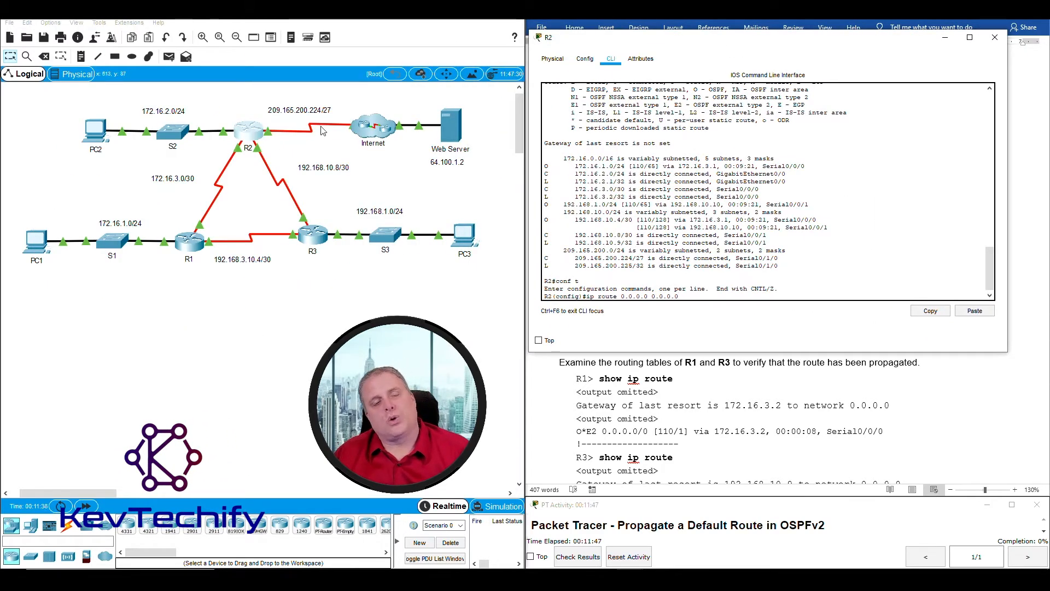
click(251, 105)
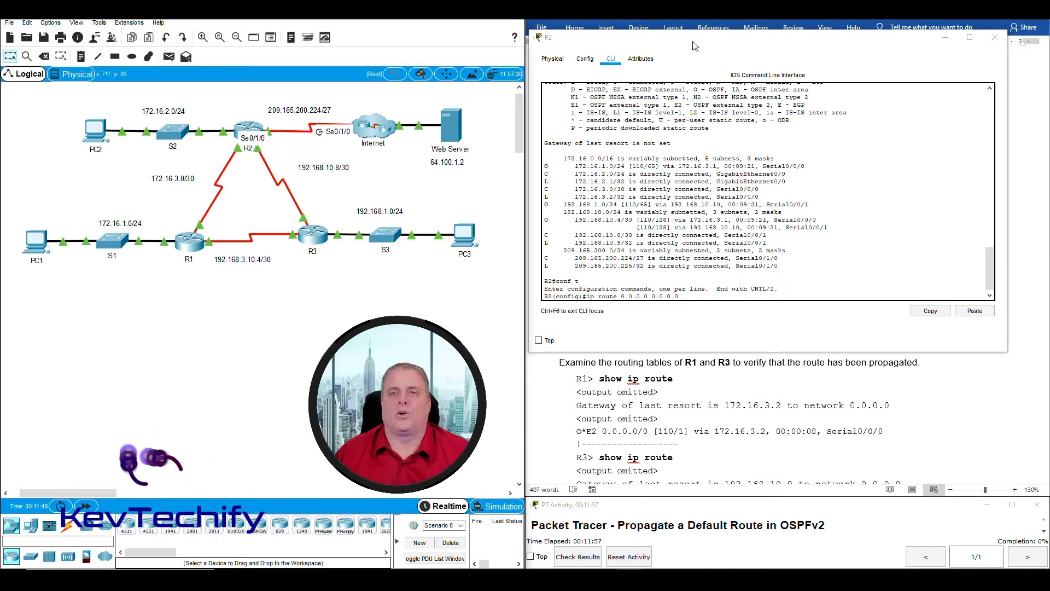
drag(696, 42, 212, 26)
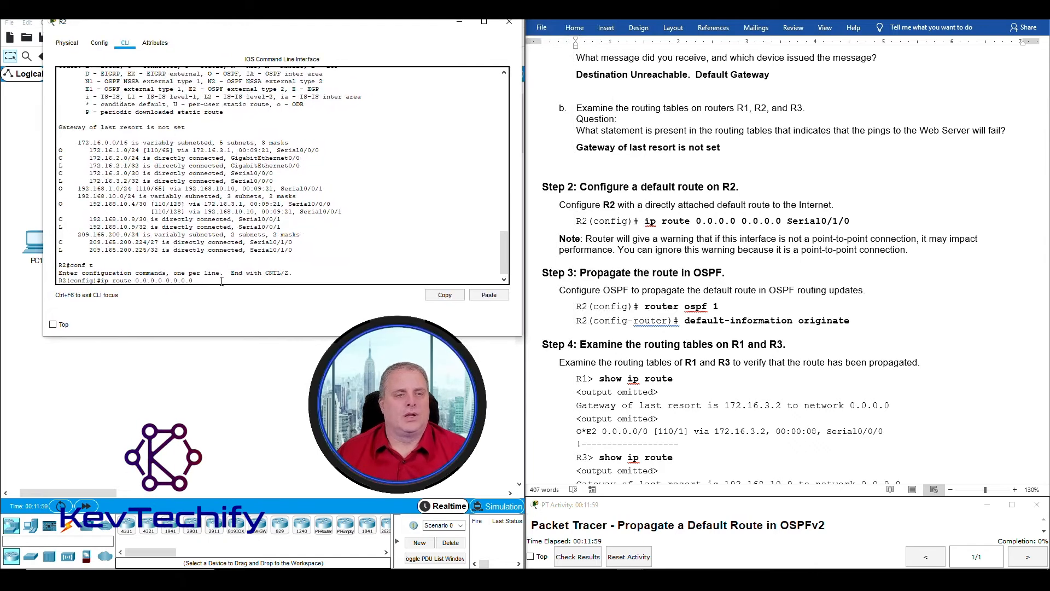
text(s)
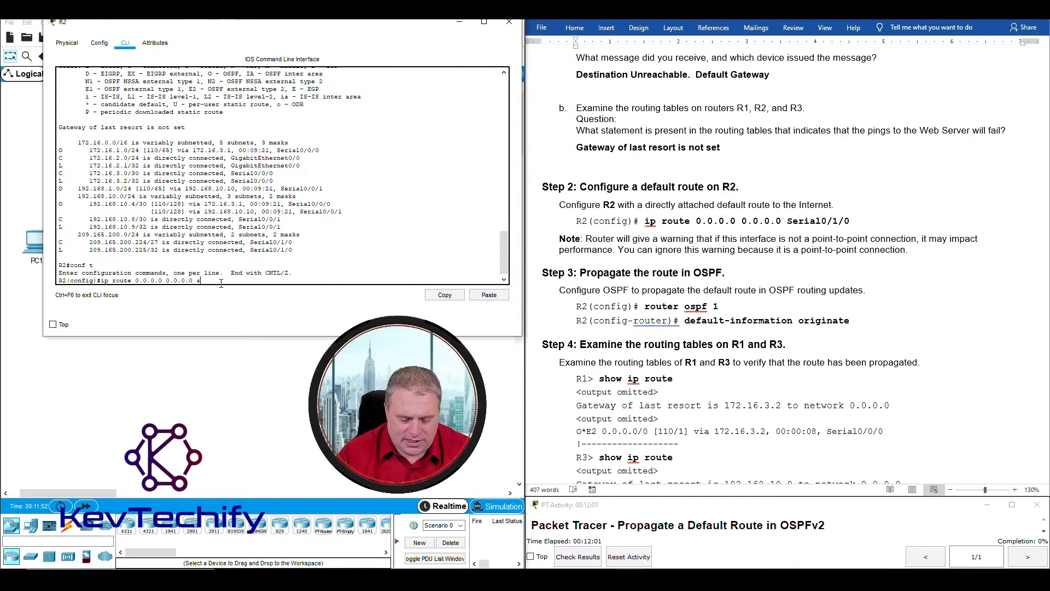
text(0/1)
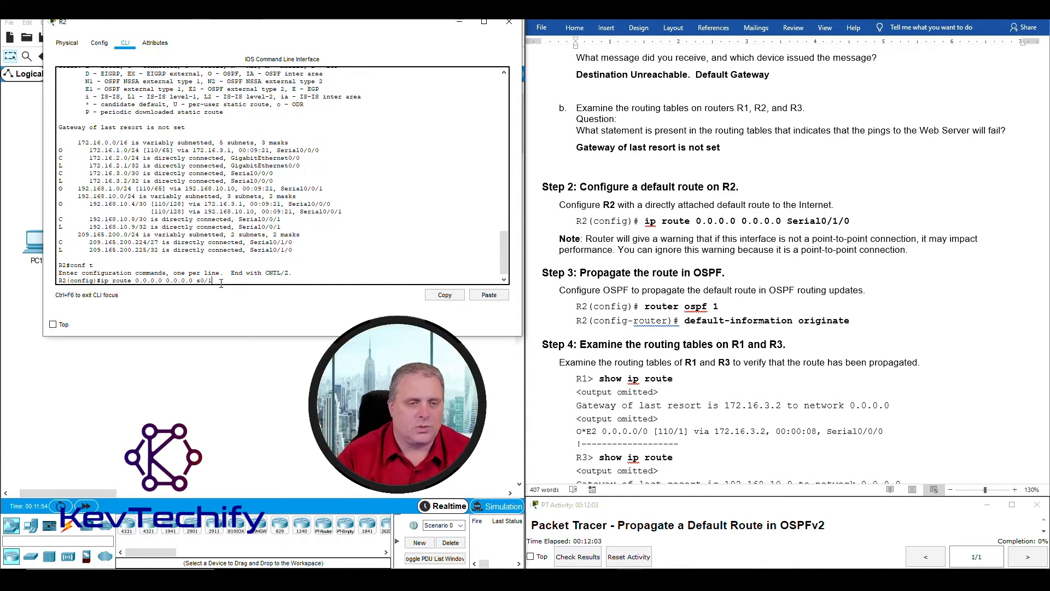
text(/0)
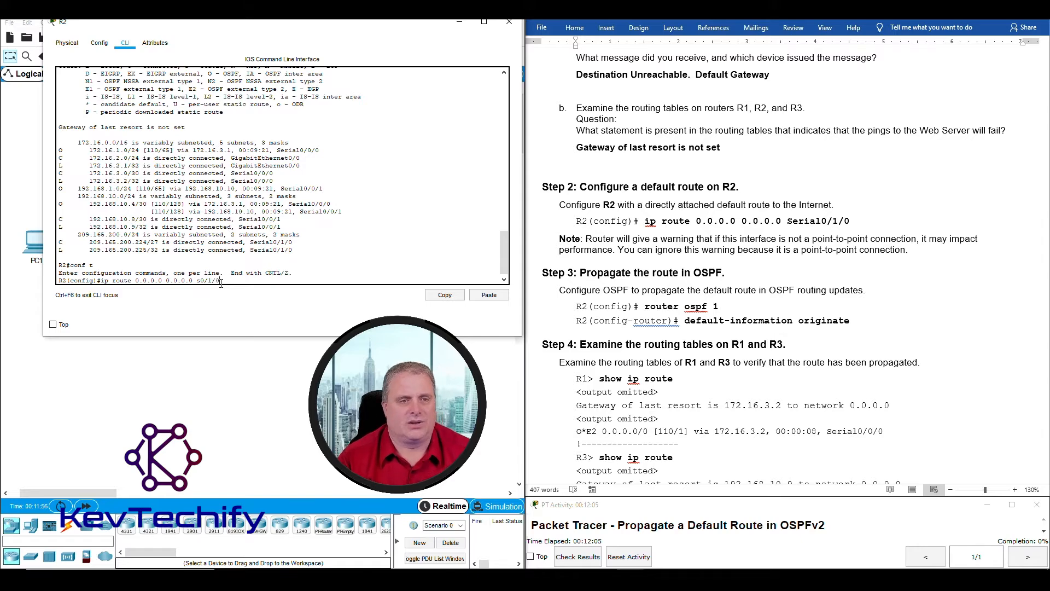
key(Return)
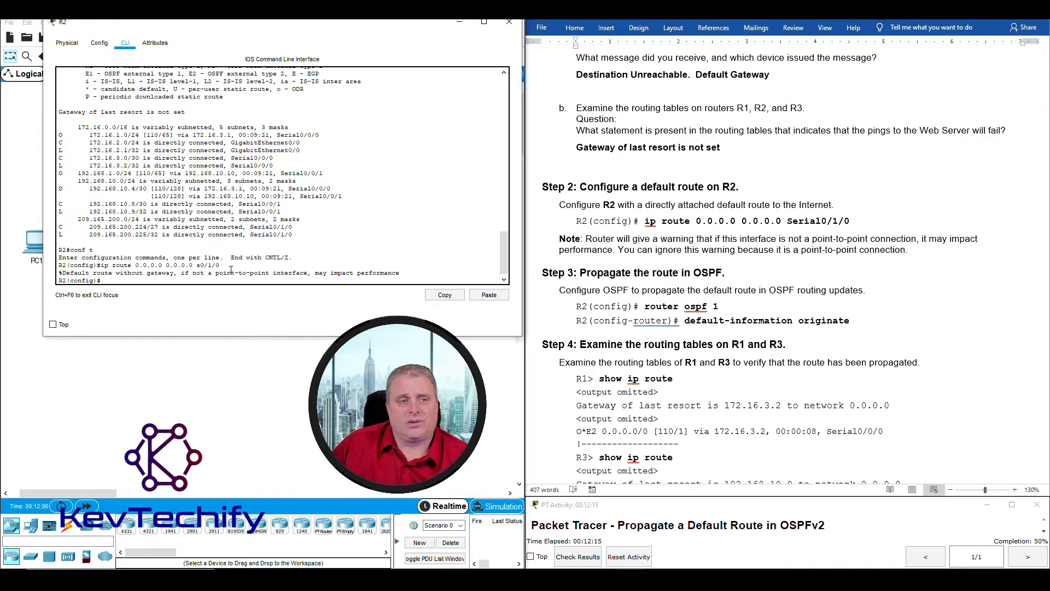
- Bring up Step 3 of the lab instructions and enter OSPF router configuration on R2 with router ospf 10
scroll(673, 248, down, 3)
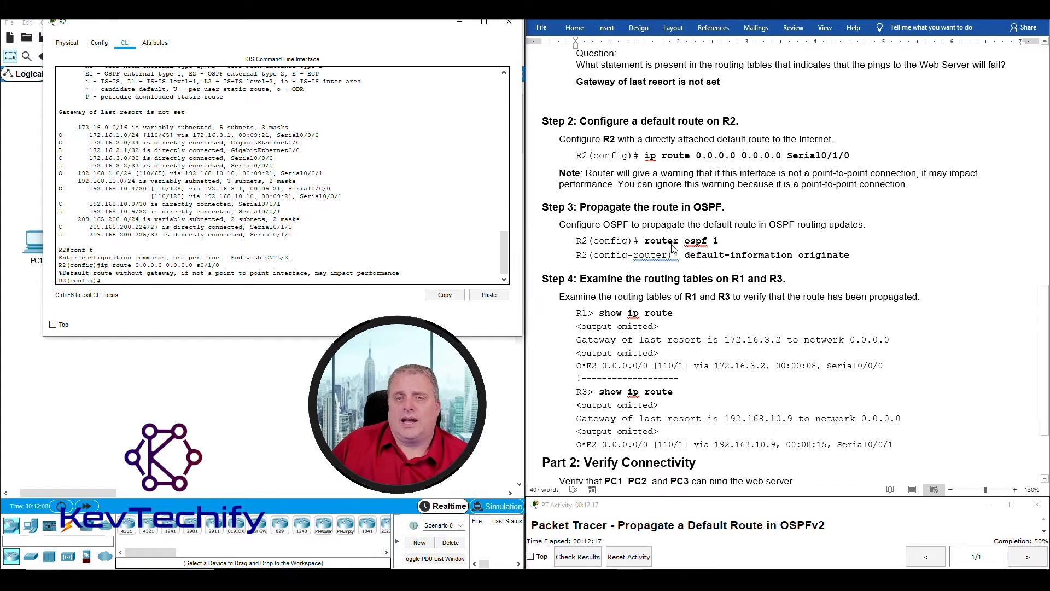
scroll(674, 248, up, 1)
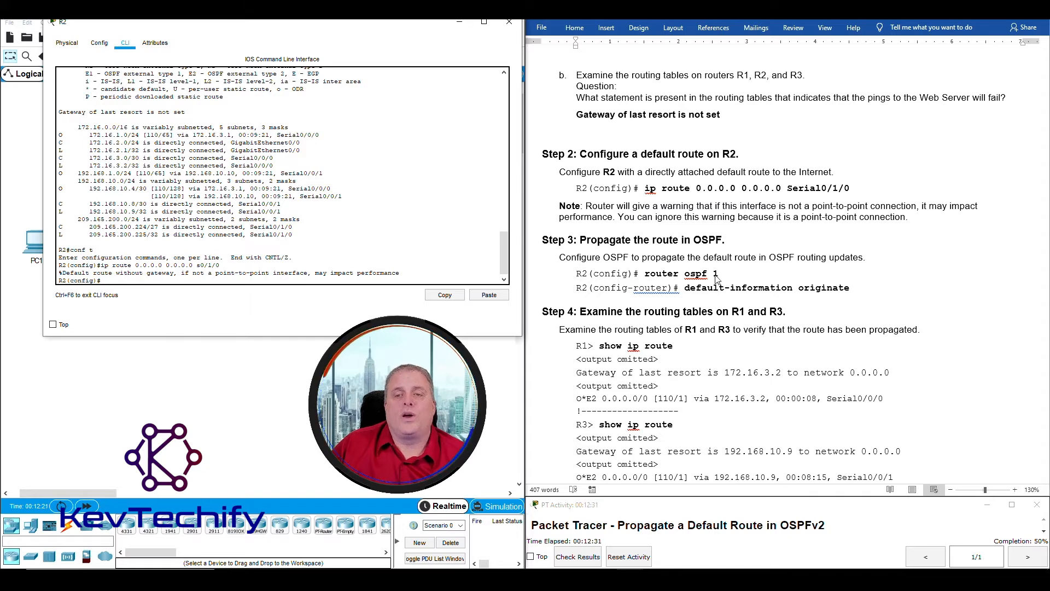
drag(389, 29, 870, 29)
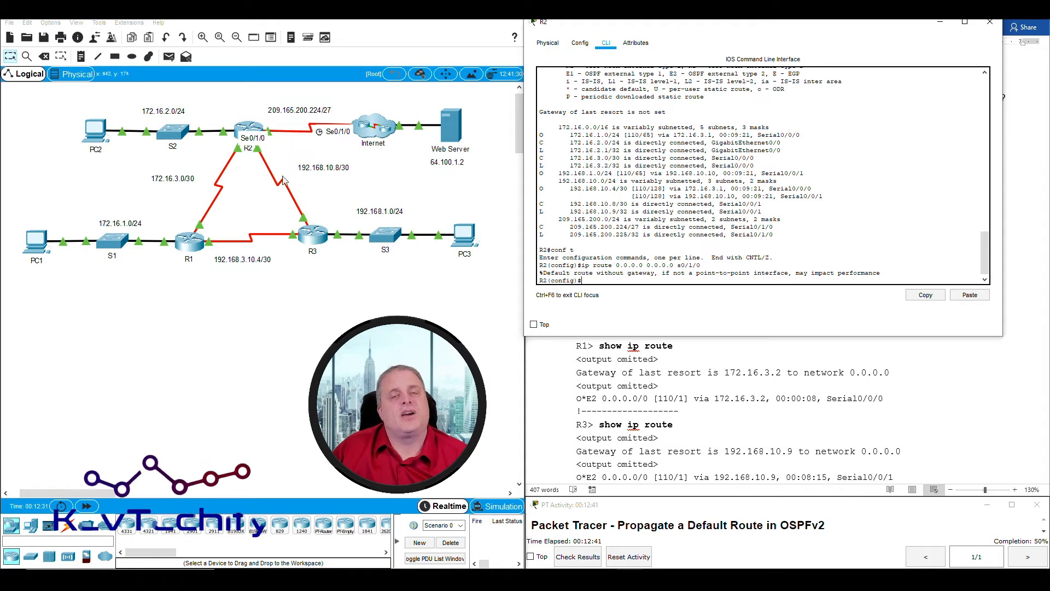
drag(766, 22, 294, 22)
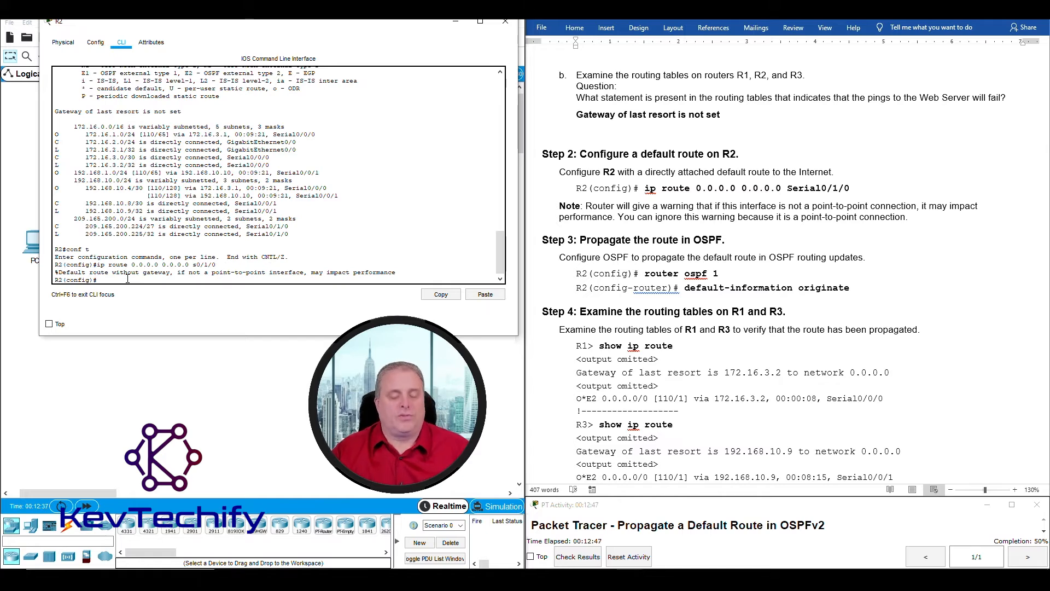
text(router)
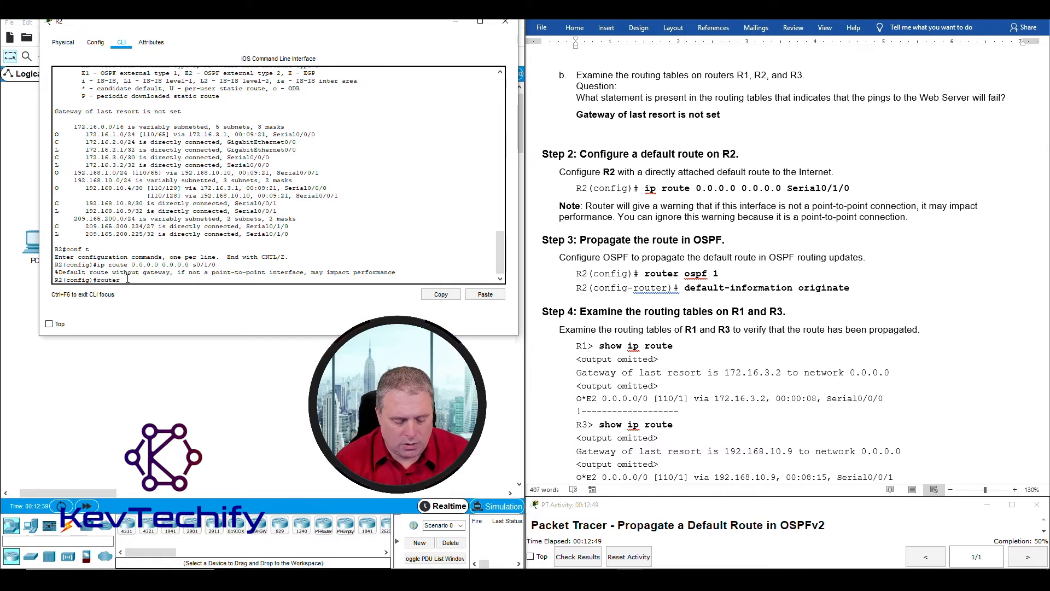
text( ospf )
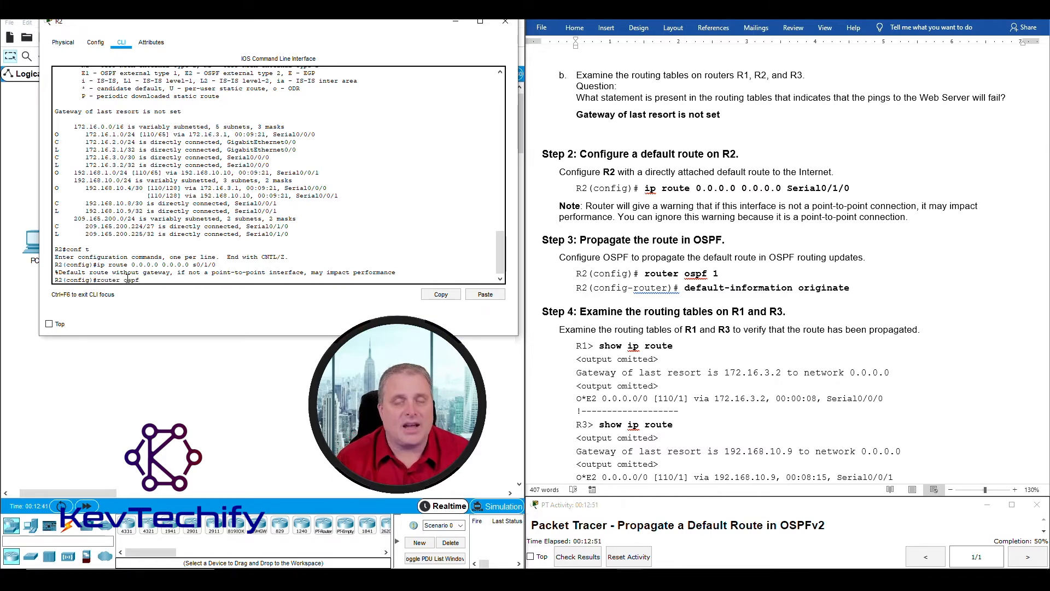
text(10)
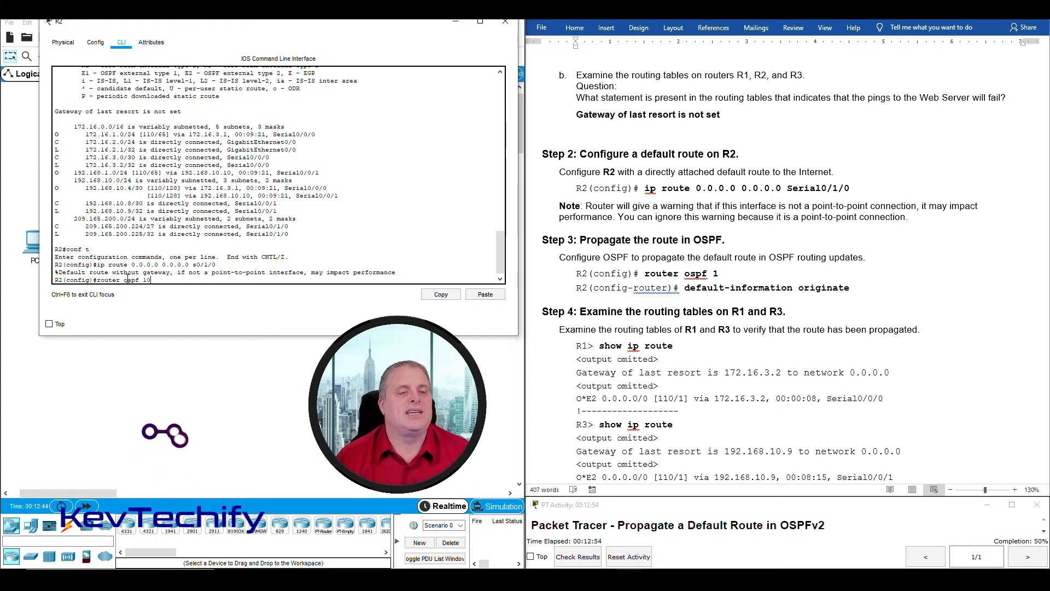
key(Return)
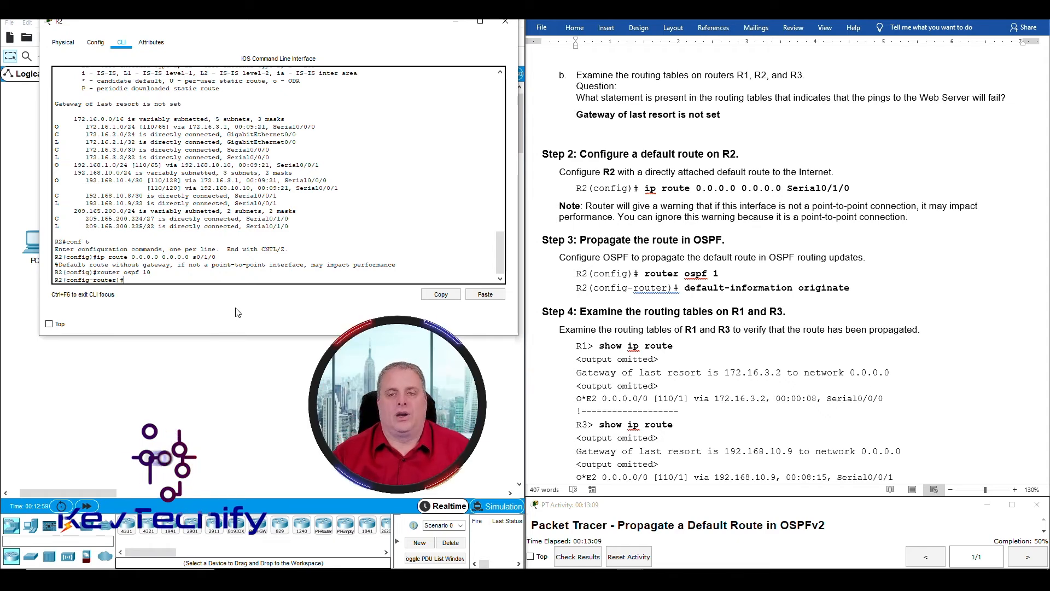
- Run default-information originate under OSPF process 10 on R2 and exit to global configuration mode
text(defaul)
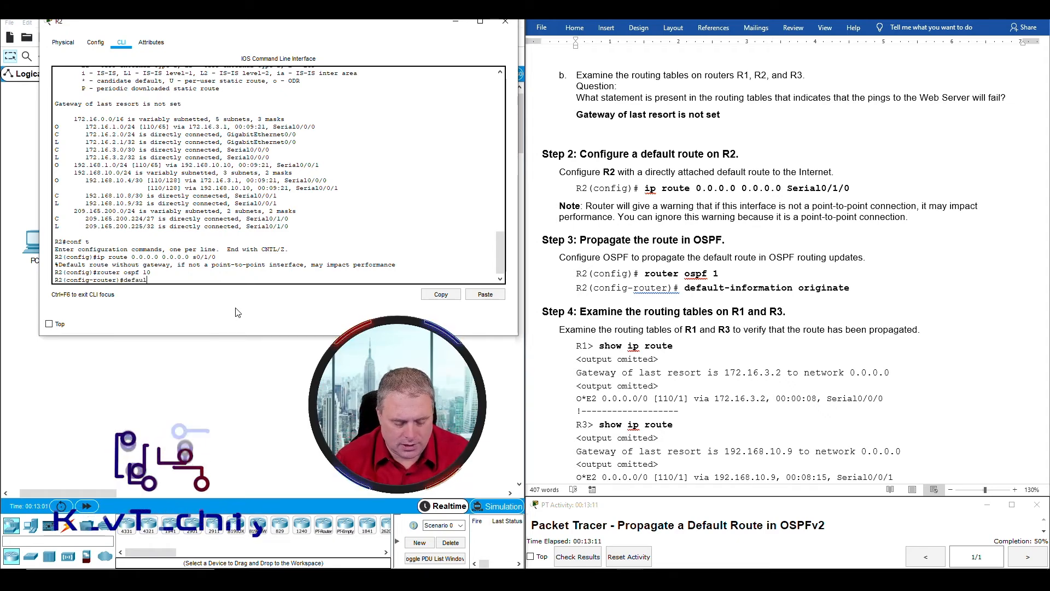
text(t-information originate)
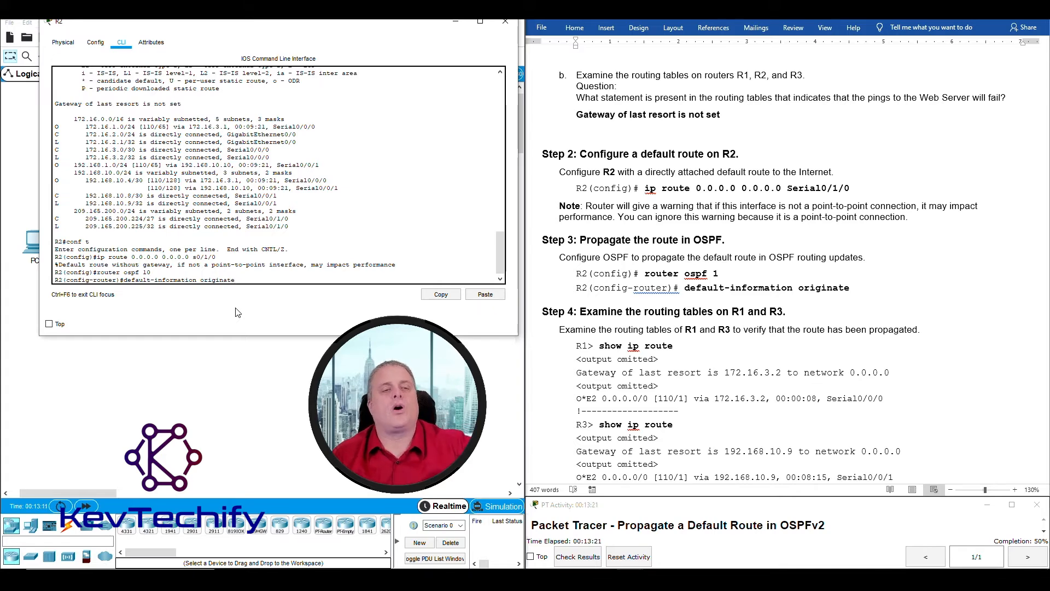
key(Return)
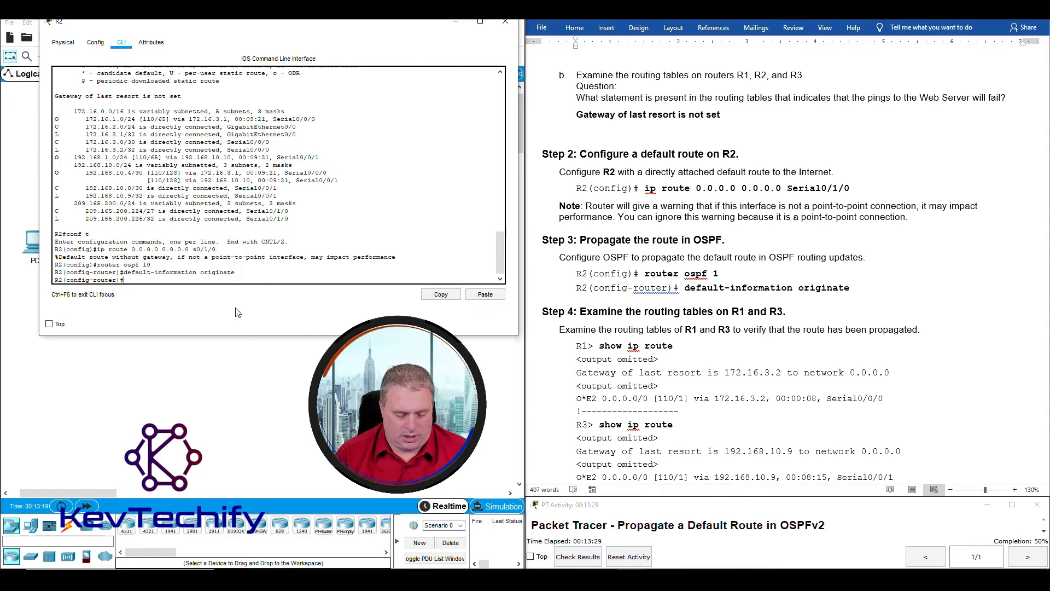
text(exit)
key(Return)
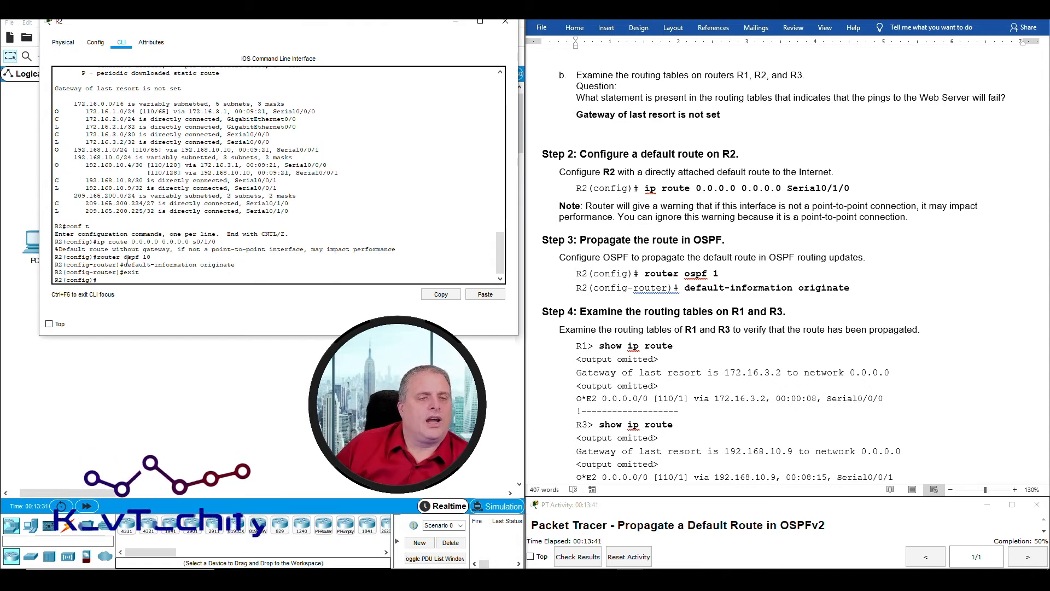
- Compare R2's entered OSPF commands with Step 3 of the instructions and enter router configuration with router ospf 1
drag(154, 261, 149, 258)
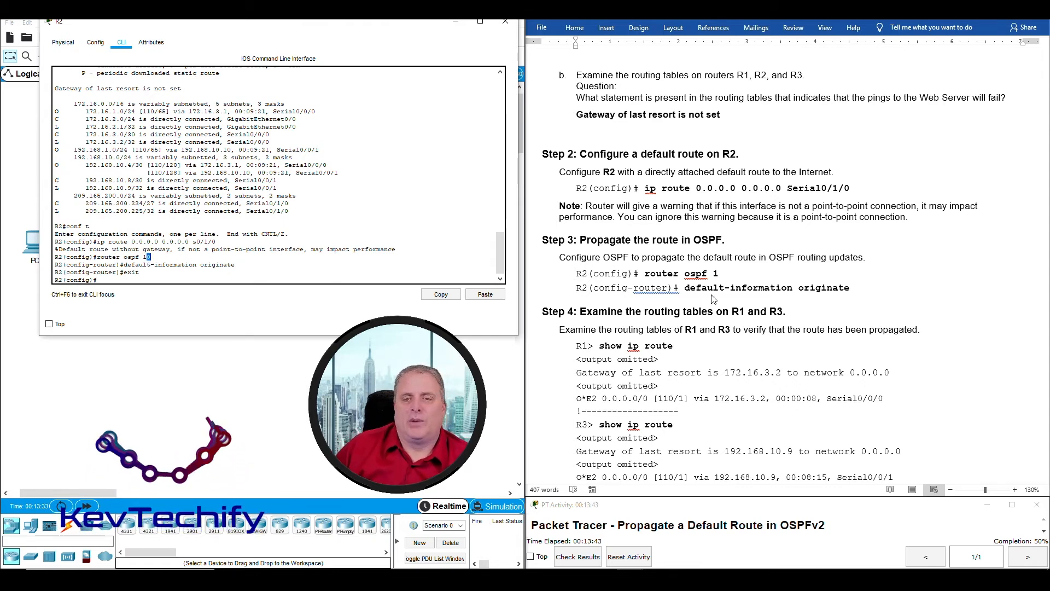
click(714, 275)
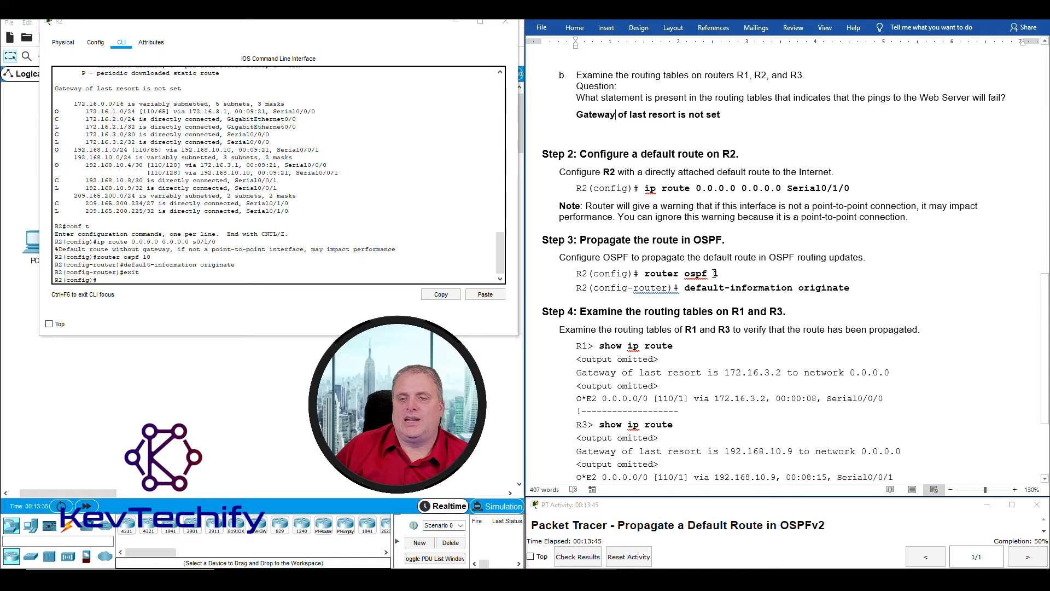
drag(713, 273, 719, 273)
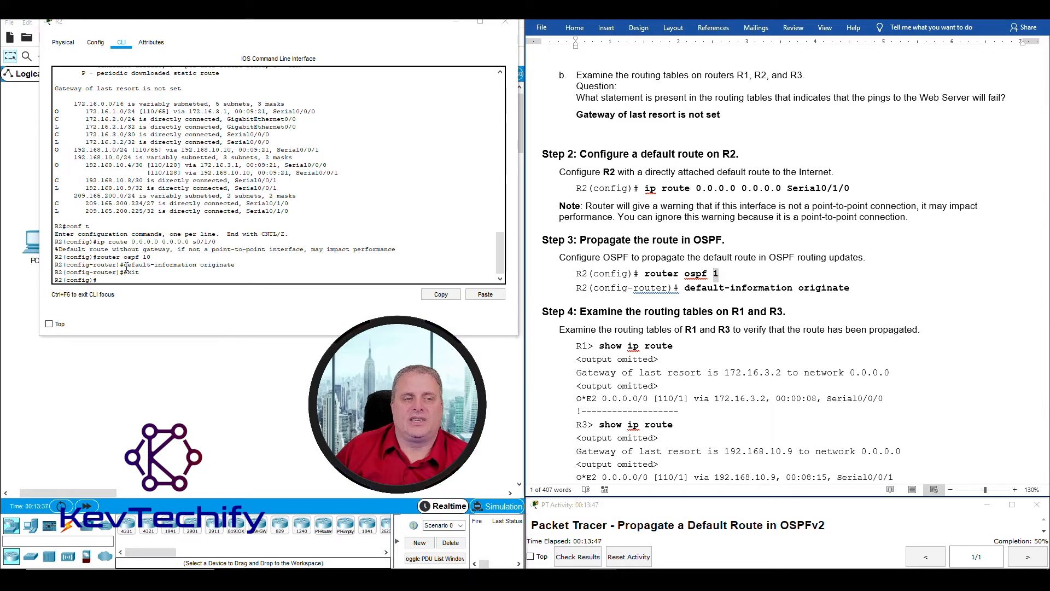
drag(124, 266, 238, 268)
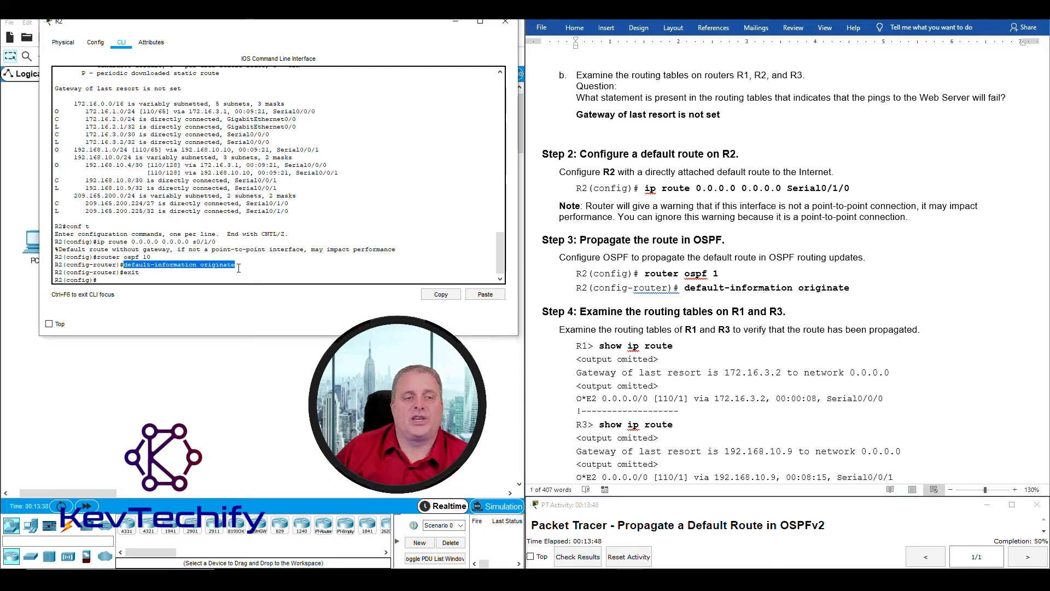
click(144, 281)
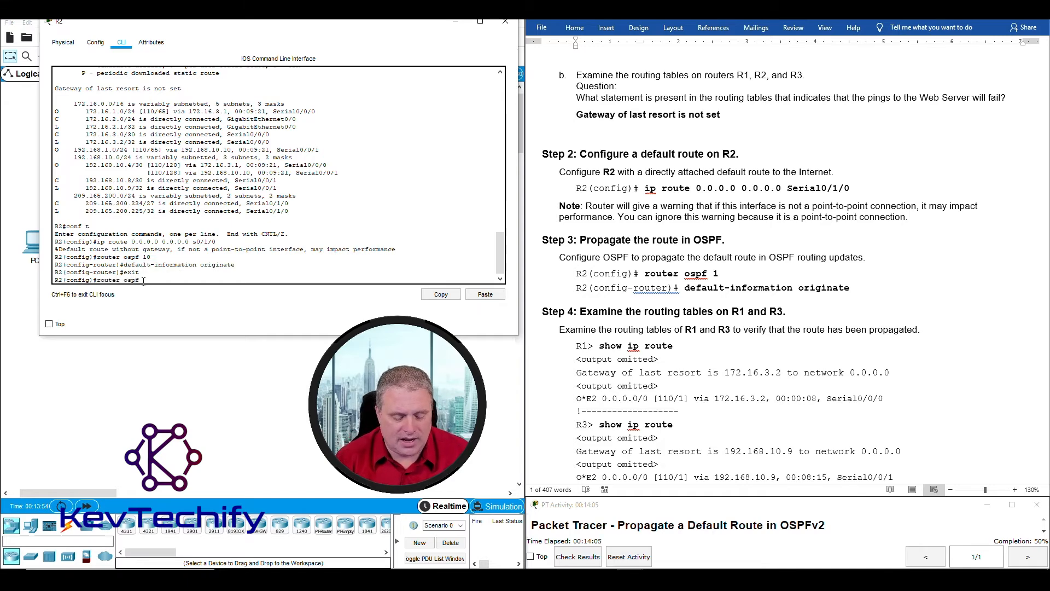
text(router ospf 1)
key(Return)
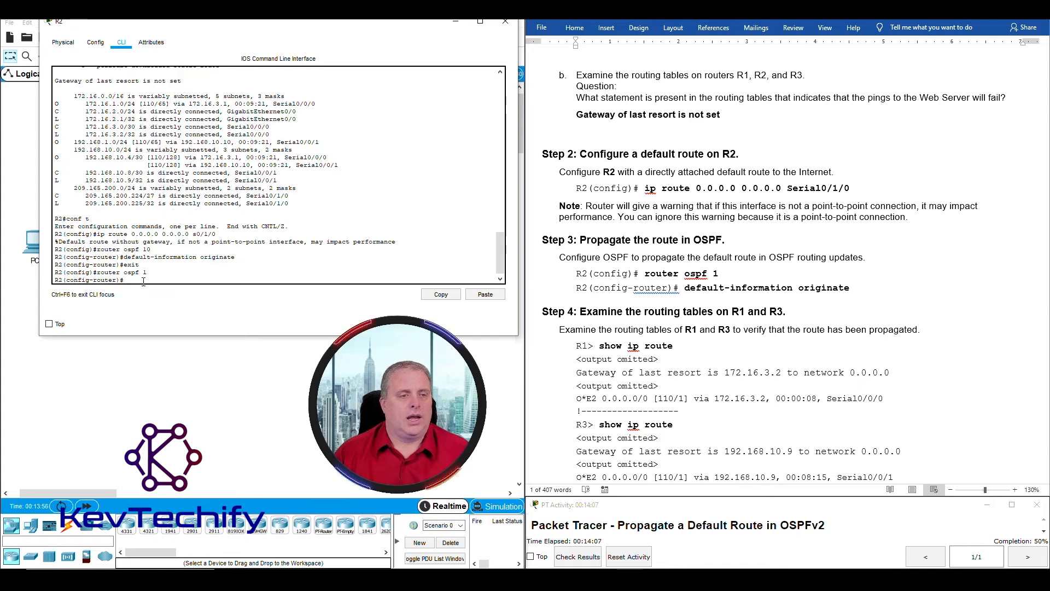
- Propagate the default route from R2's OSPF process 1 with default-information originate, and exit to global configuration mode
text(d)
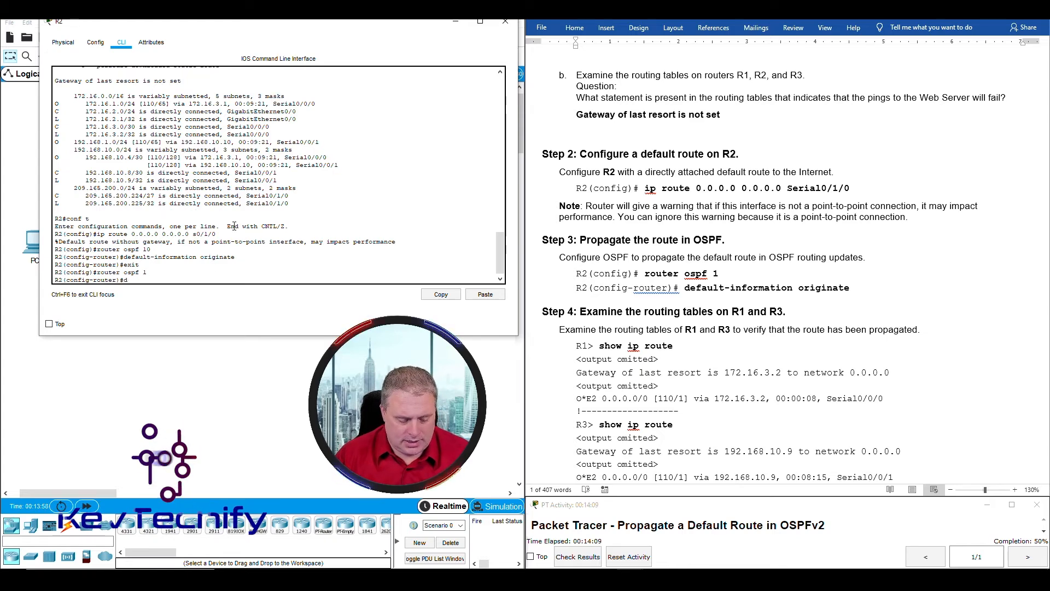
text(efault)
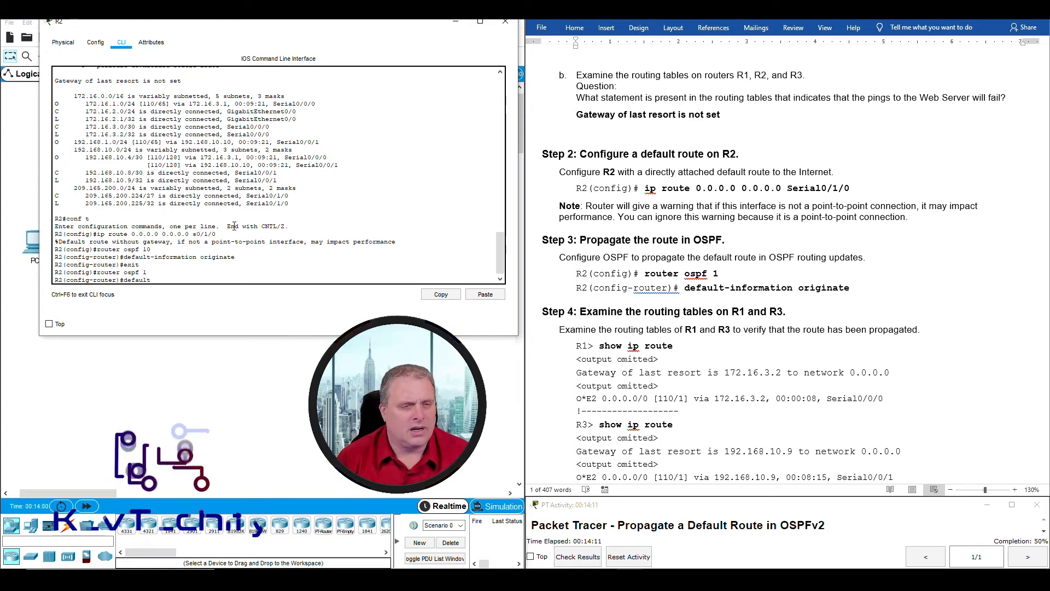
text(-in)
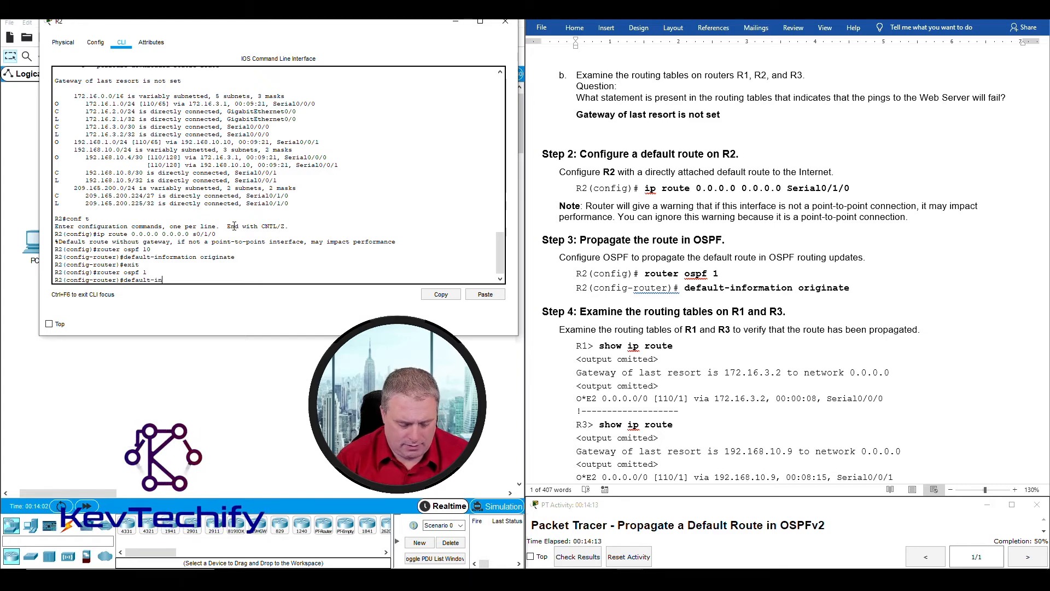
text(formation)
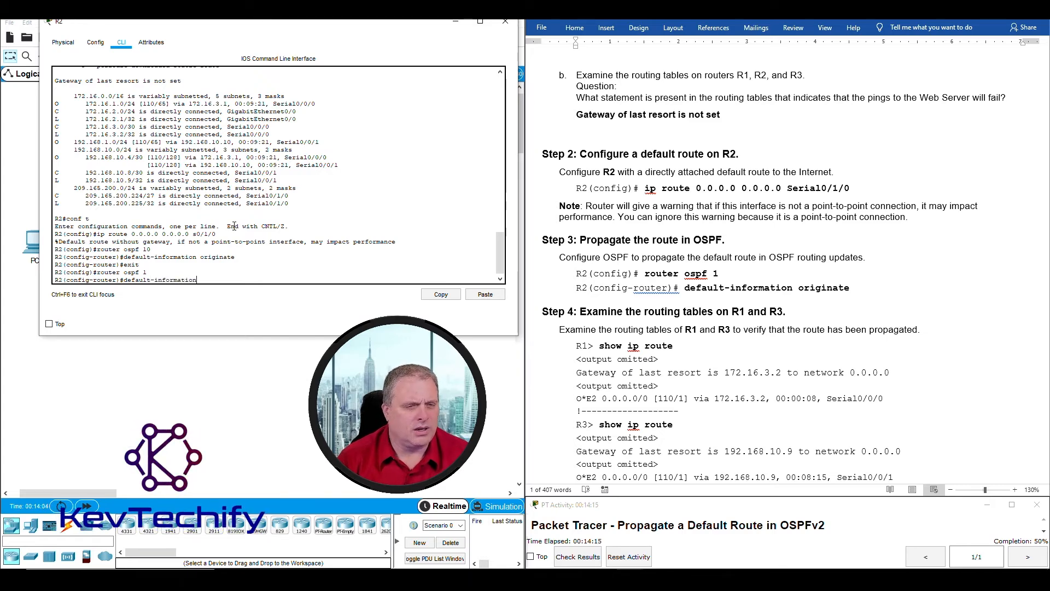
text( origina)
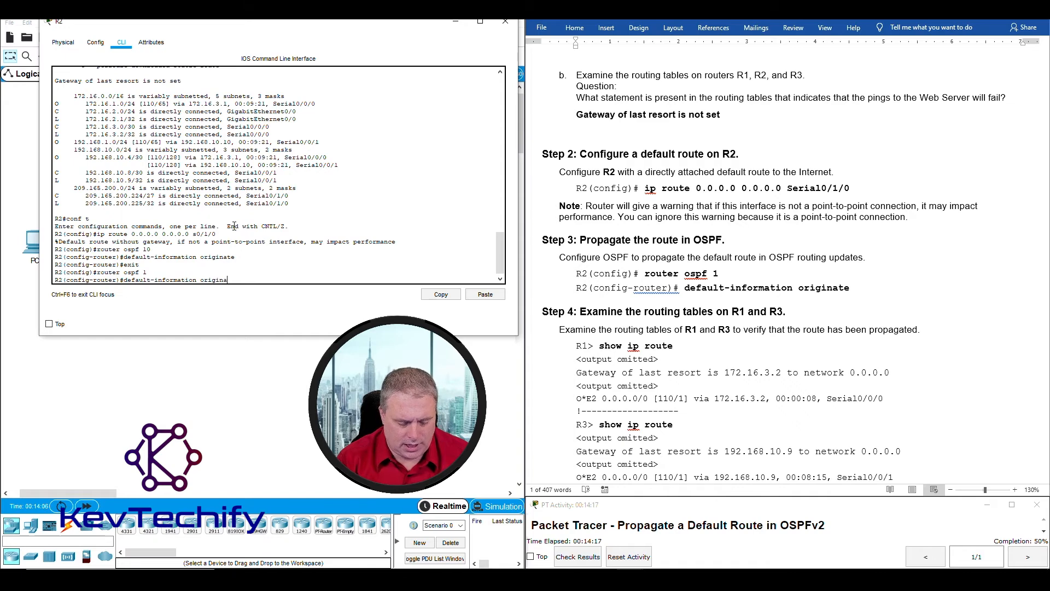
text(te)
key(Return)
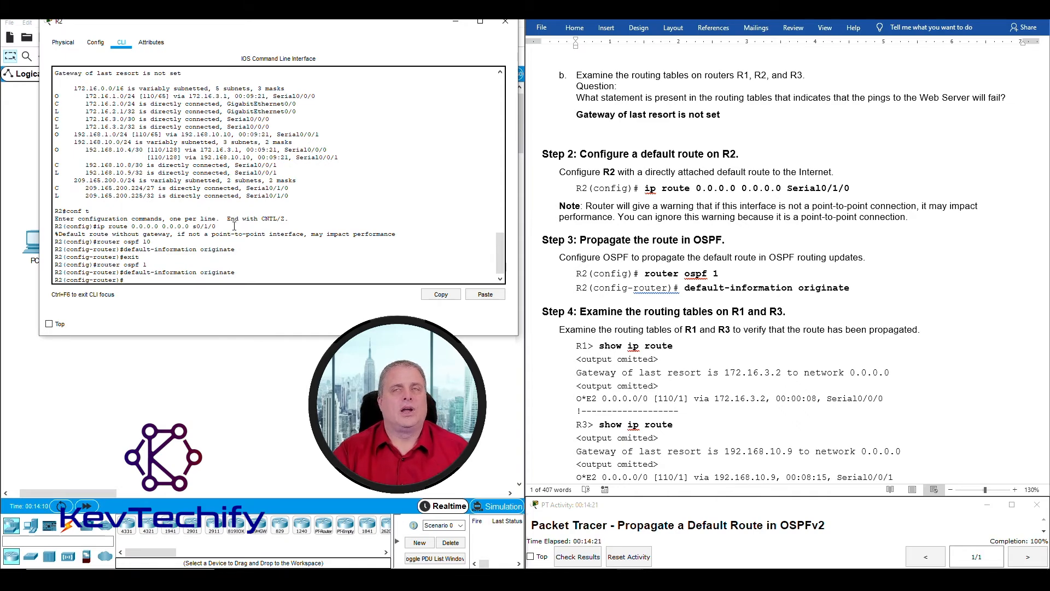
text(exit)
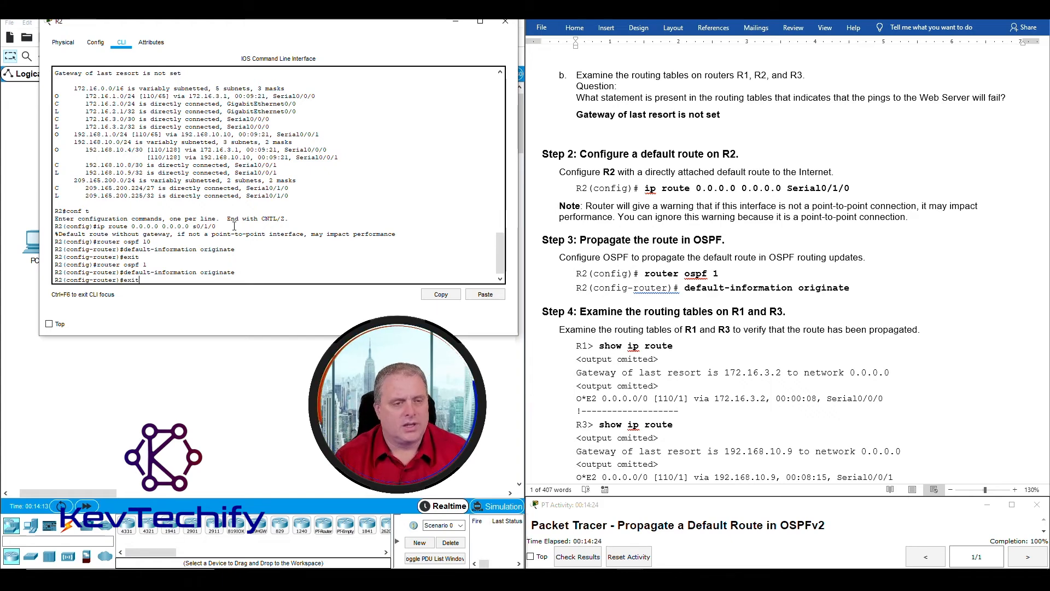
key(Return)
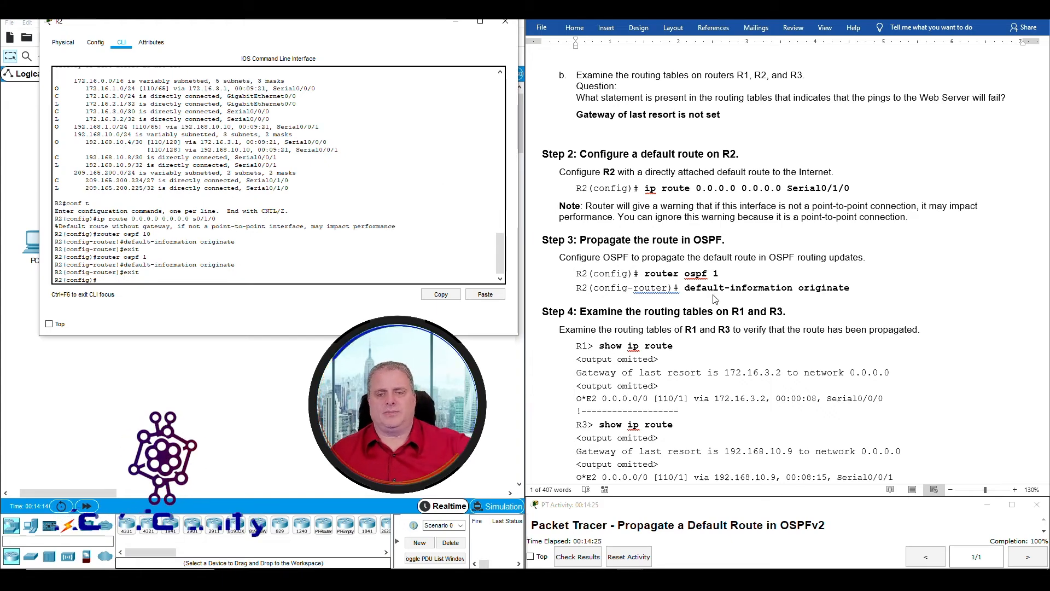
- Minimize R2's window to uncover the topology and bring up Step 4 of the lab instructions
click(460, 24)
scroll(615, 217, down, 3)
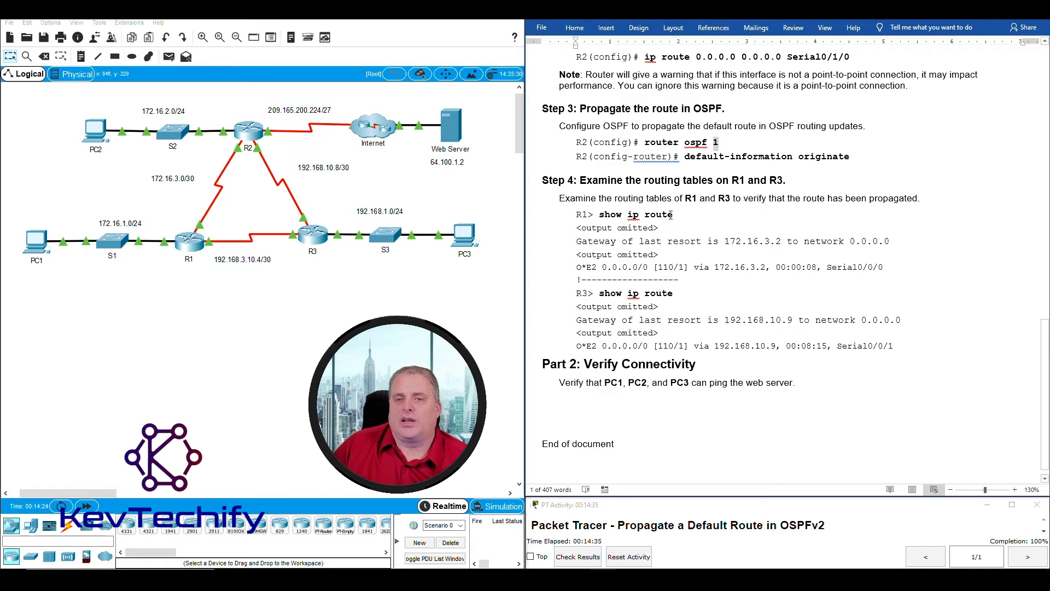
- Open R1's command line and display its routing table with sho ip route
click(186, 241)
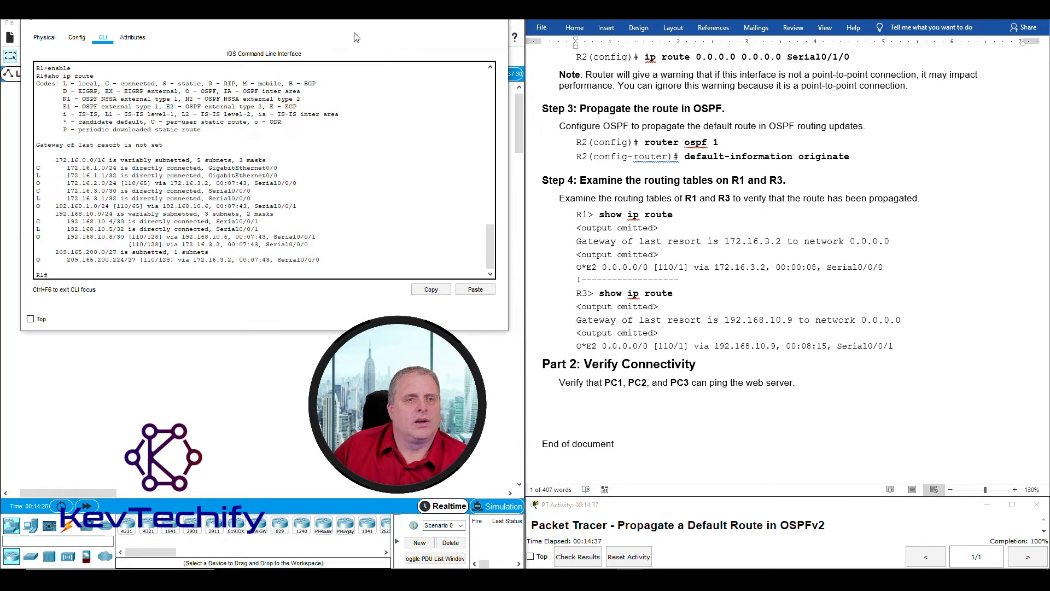
key(Return)
key(Return)
key(Return)
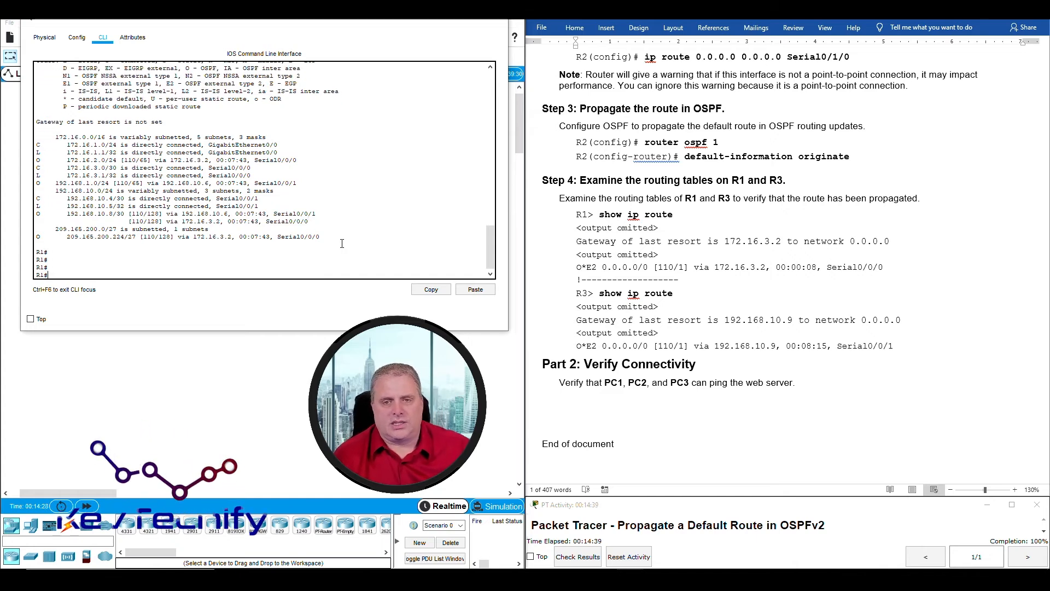
text(sho ip r)
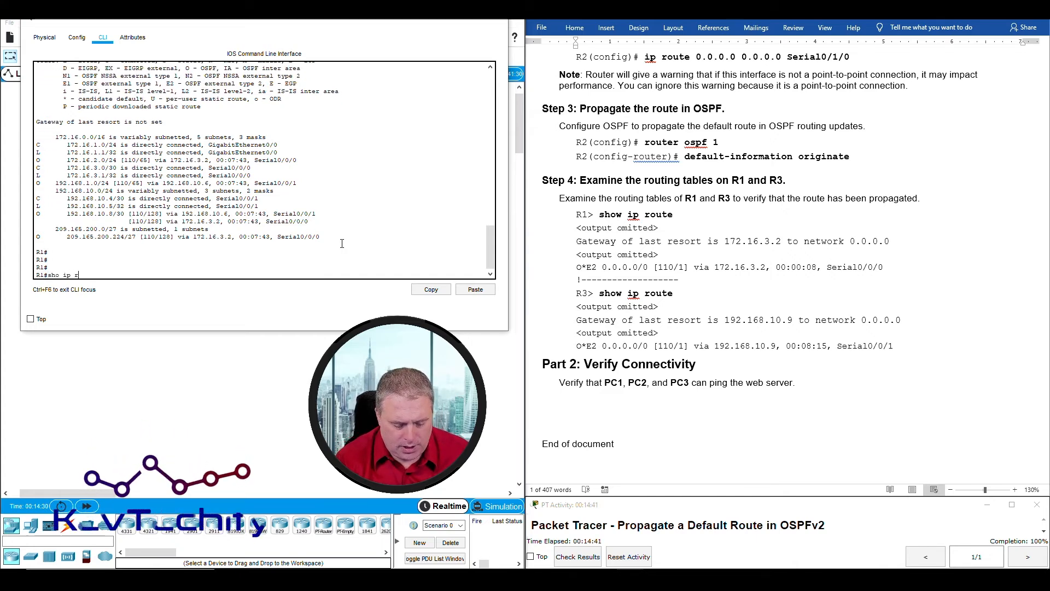
text(oute)
key(Return)
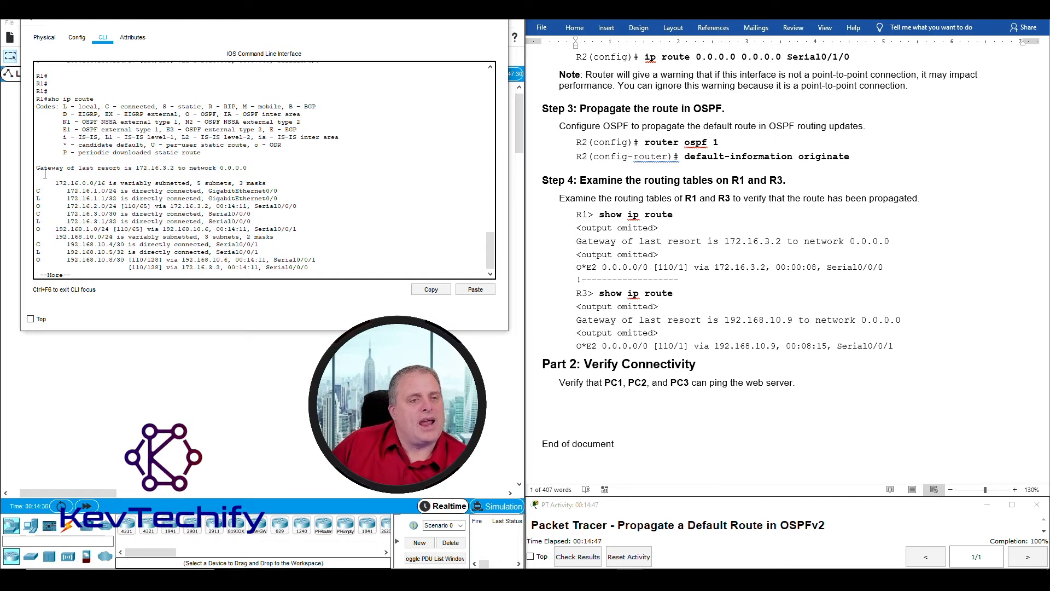
- Examine R1's gateway of last resort and learned routes against the link to R2 in the topology, and minimize R1's window
drag(37, 169, 119, 166)
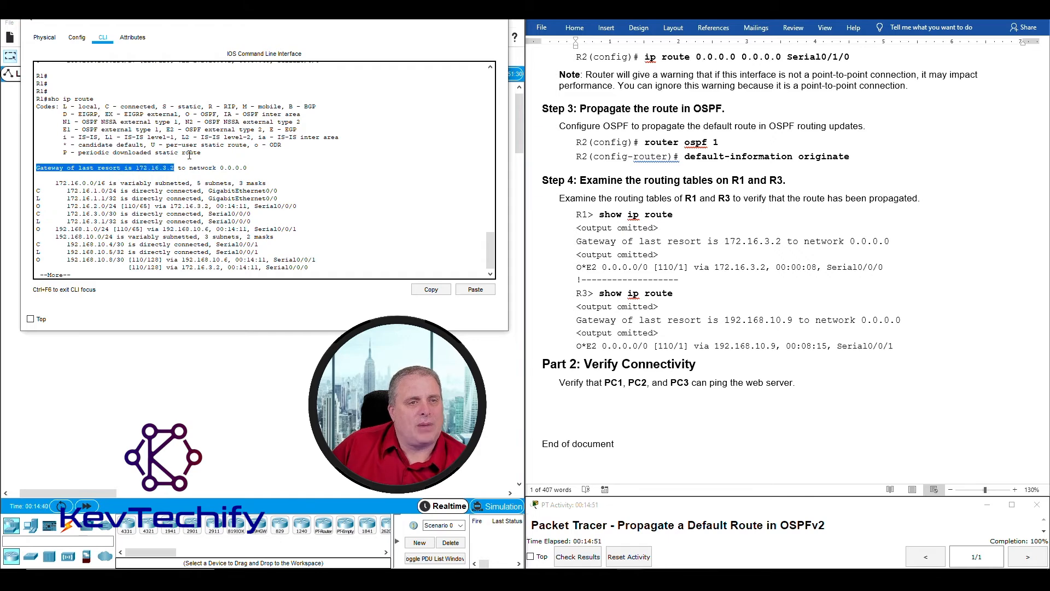
drag(242, 24, 631, 34)
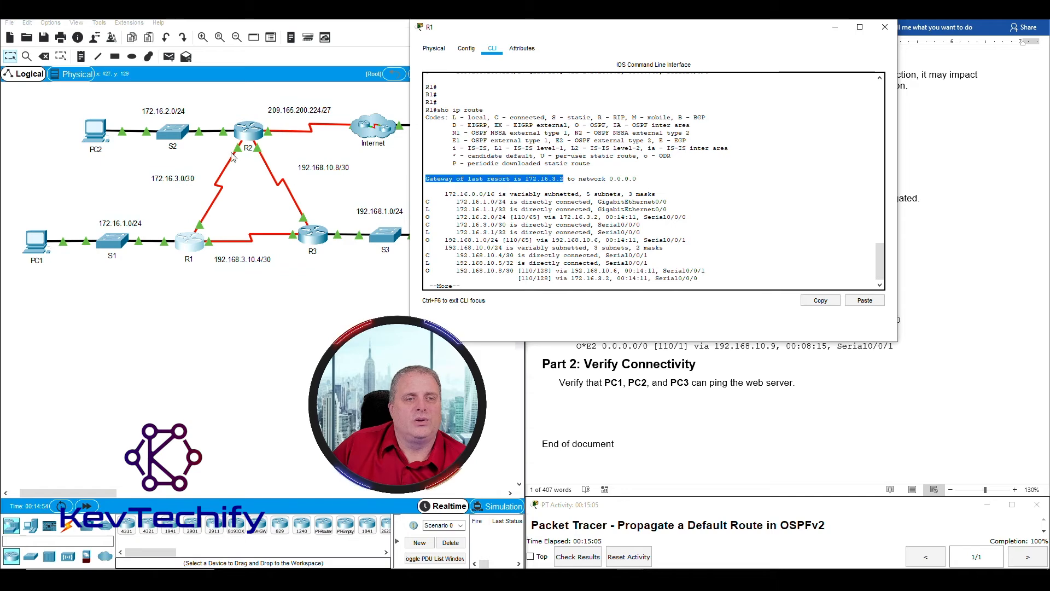
click(248, 135)
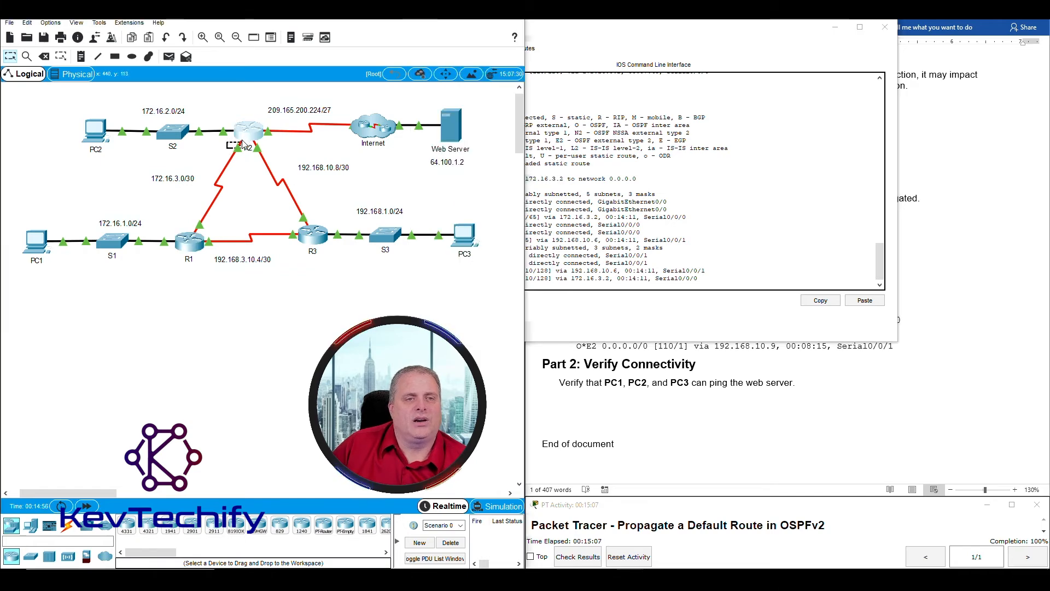
drag(651, 22, 468, 20)
drag(427, 176, 454, 176)
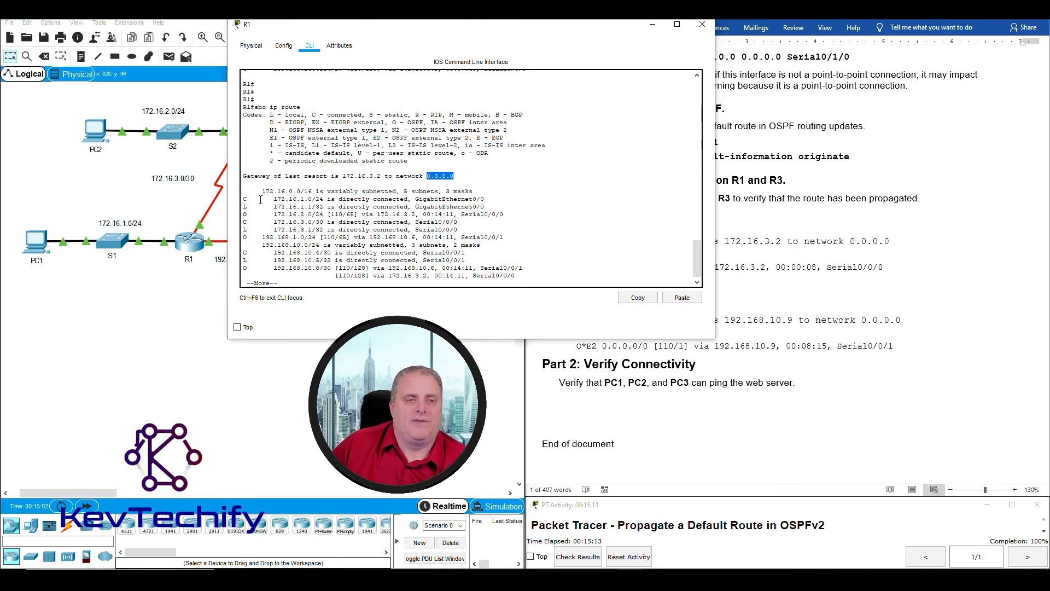
drag(246, 198, 482, 268)
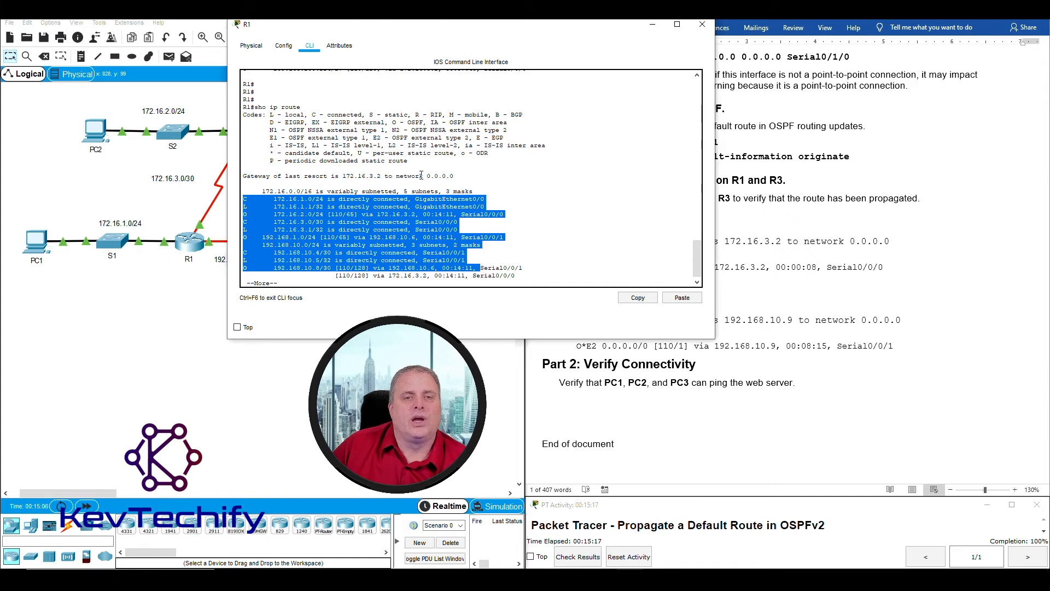
drag(396, 176, 450, 175)
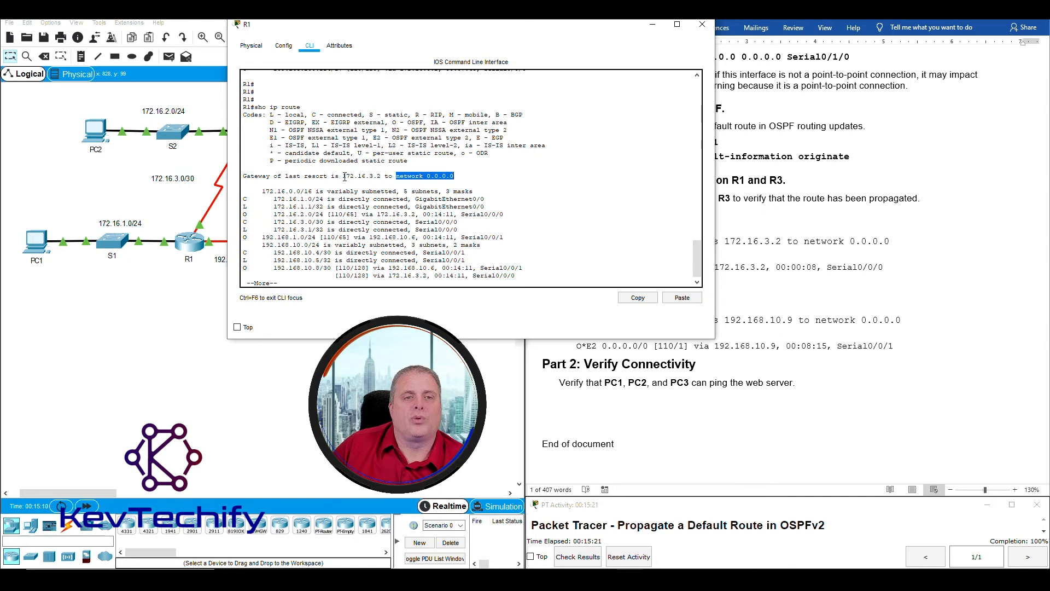
drag(345, 176, 362, 176)
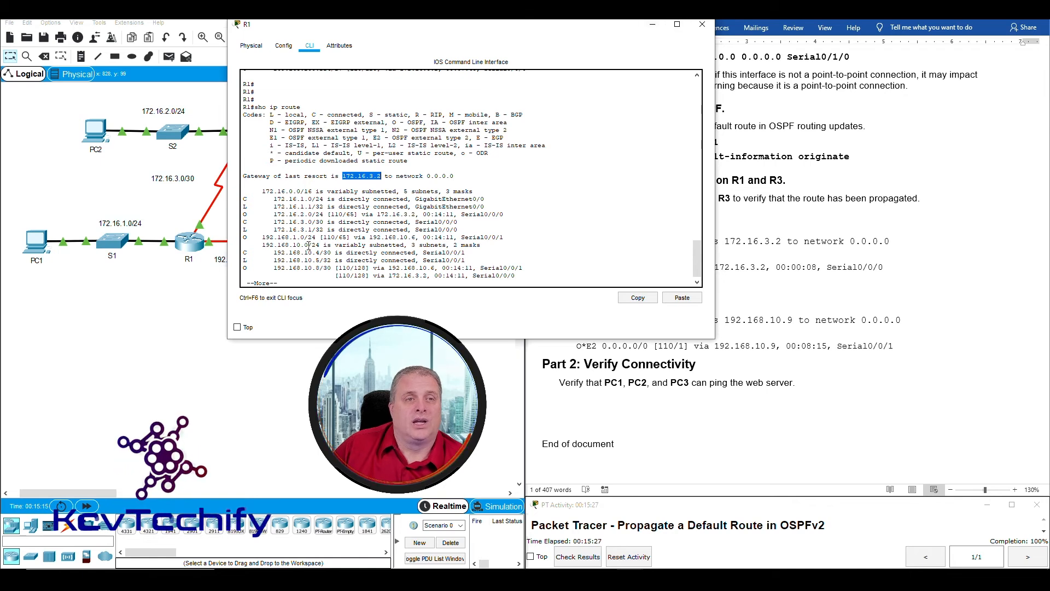
drag(242, 177, 461, 175)
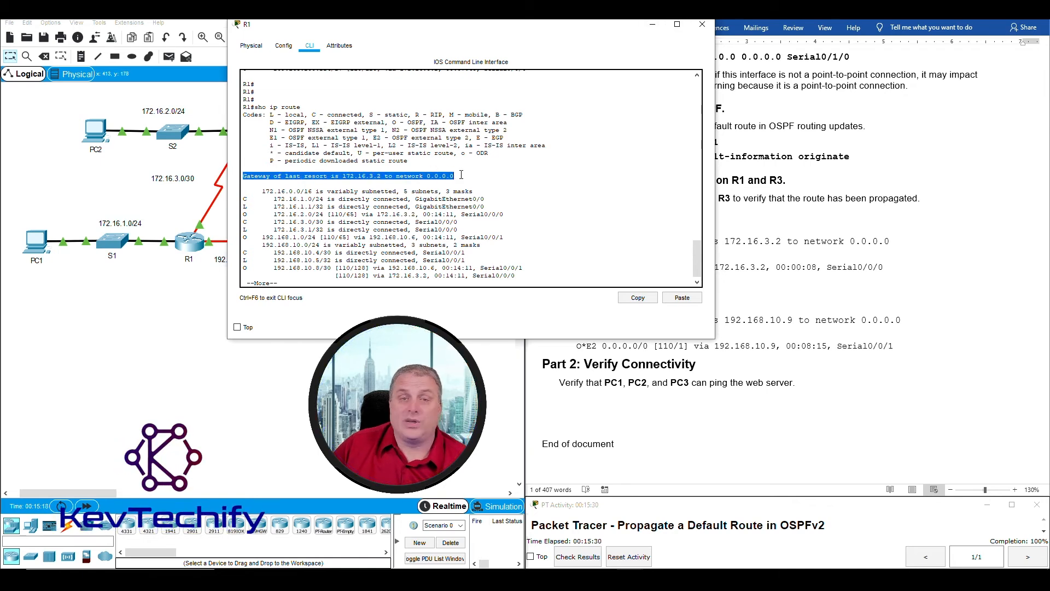
click(652, 26)
- Open R3's command line, finish the paused output, and display its full routing table with sho ip route
click(320, 241)
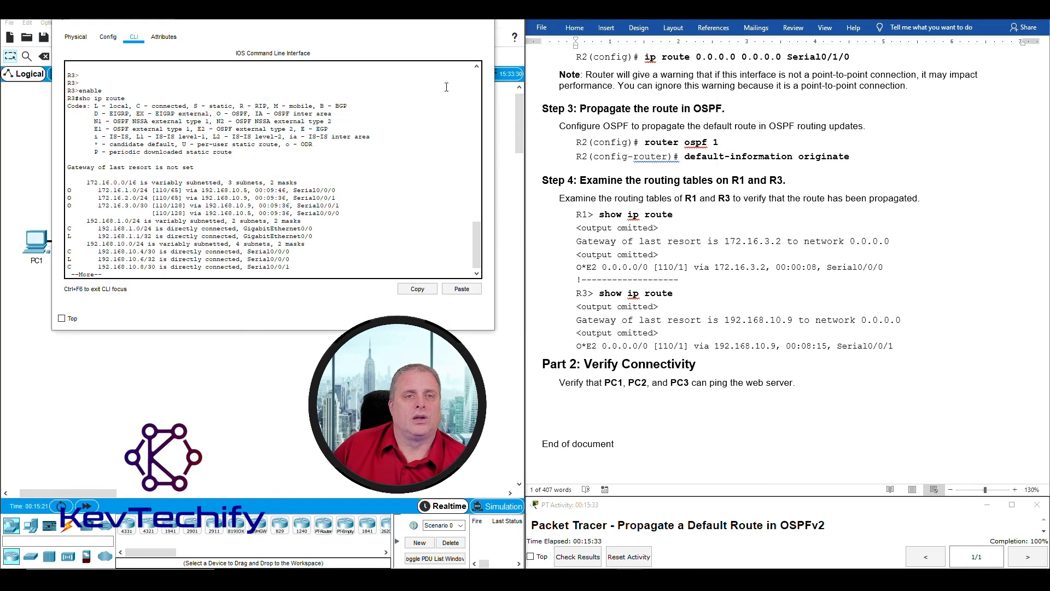
key(Return)
key(Return)
key(Return)
key(Return)
key(Return)
key(Return)
key(Return)
key(Return)
key(Return)
key(Return)
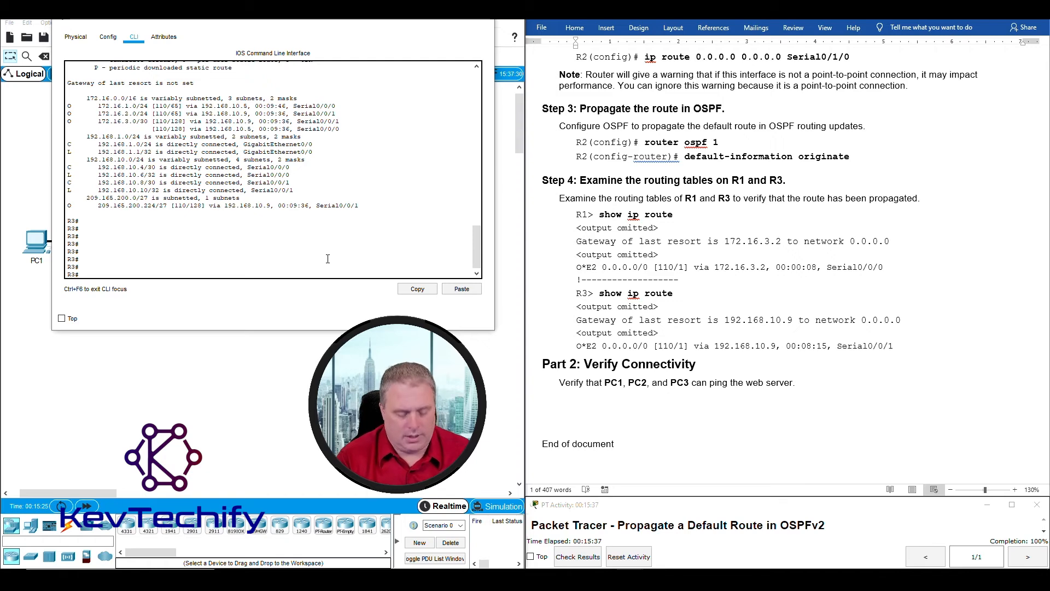
text(sho ip route)
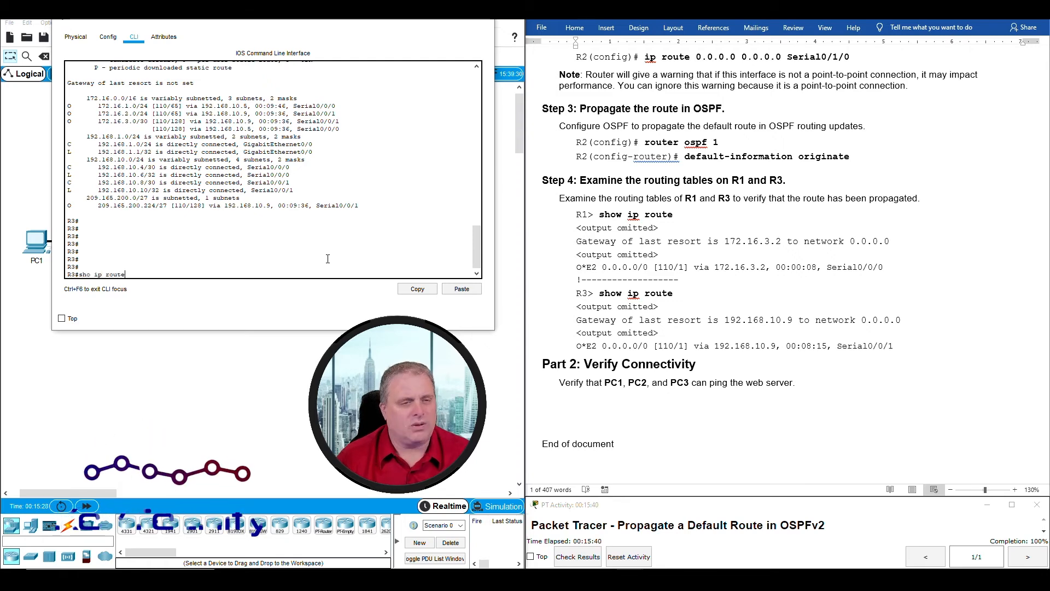
key(Return)
key(space)
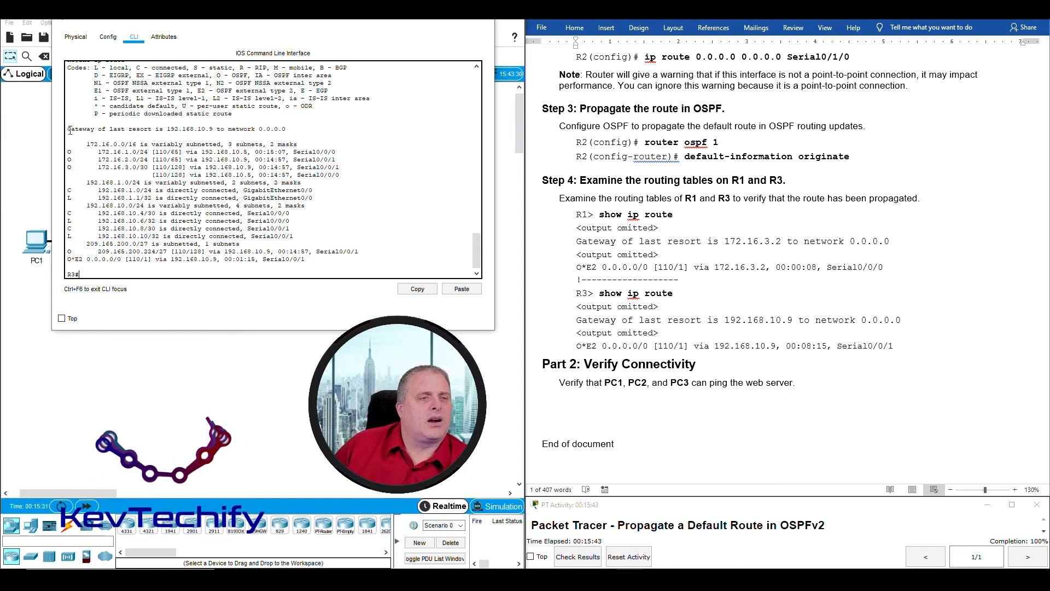
- Compare the gateway of last resort in R3's routing table with the R2–R3 link in the topology
drag(68, 130, 221, 134)
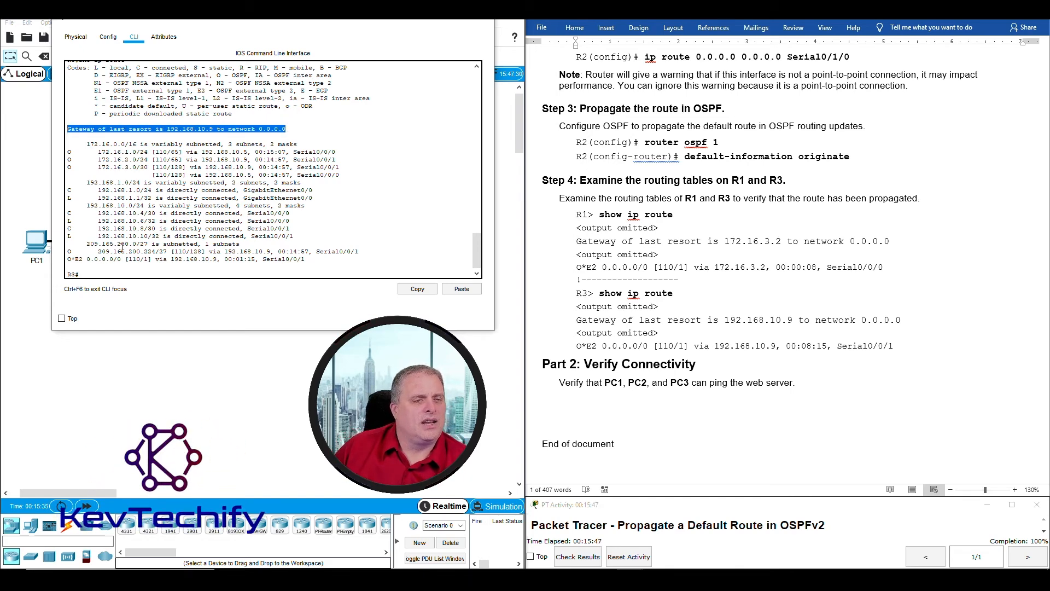
drag(148, 20, 563, 29)
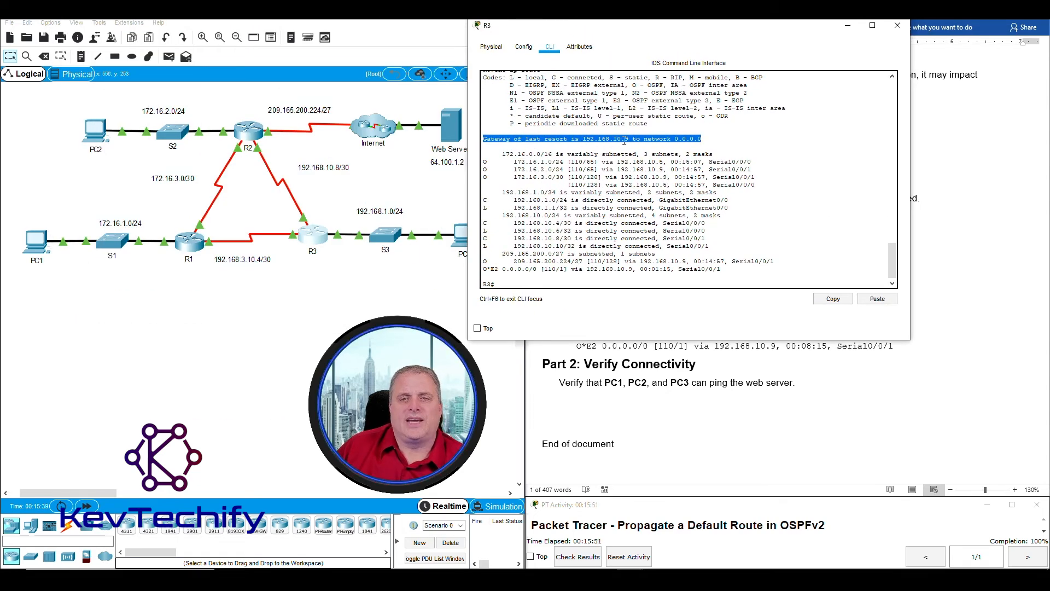
click(356, 191)
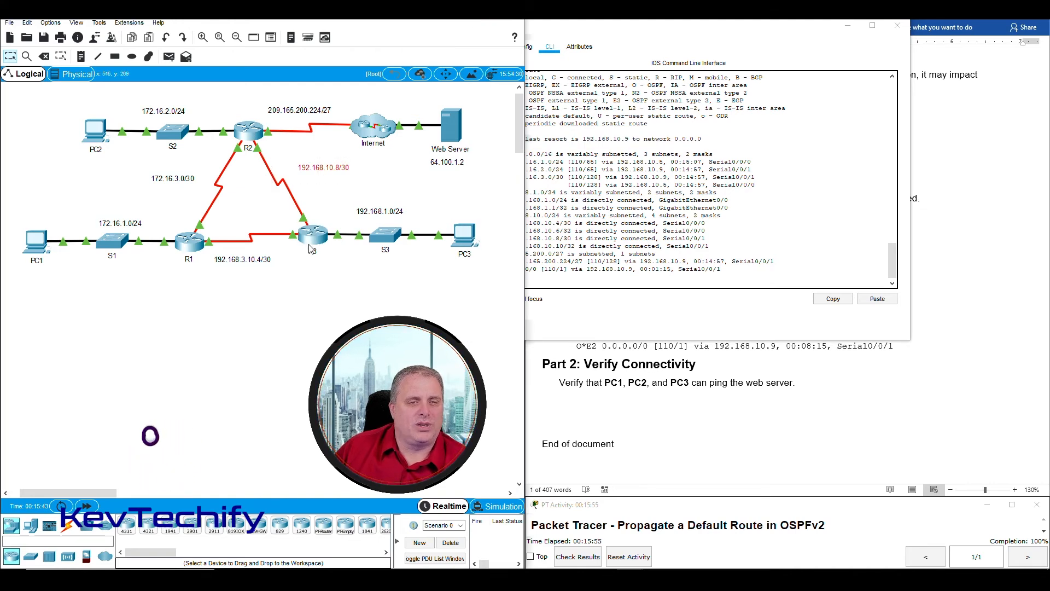
click(249, 149)
mouse_move(248, 146)
mouse_down()
mouse_move(261, 155)
mouse_move(253, 141)
mouse_up()
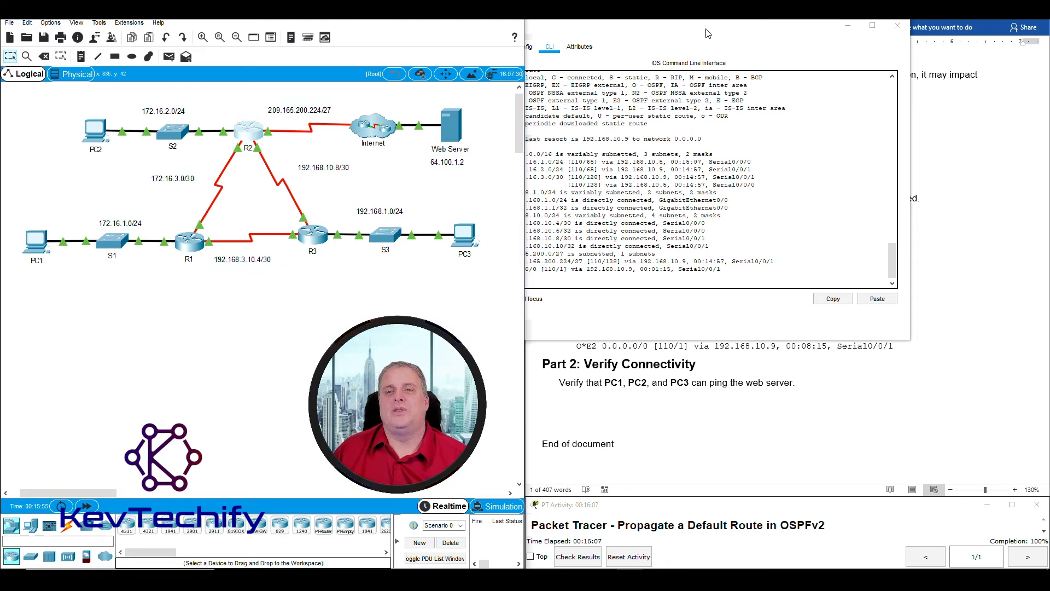
drag(706, 34, 299, 32)
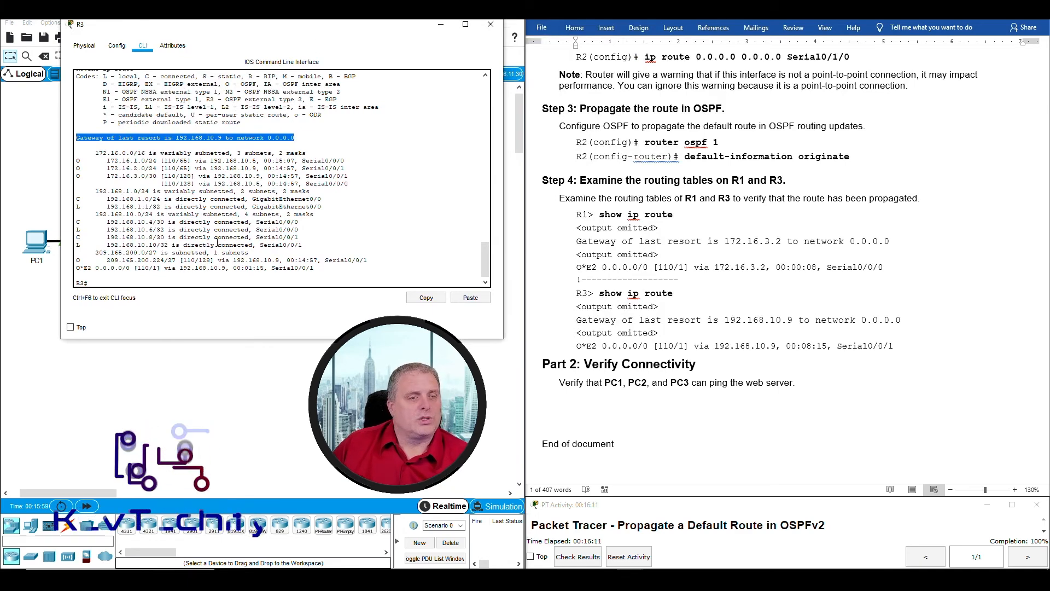
- Check R3's O*E2 default route entry against the code legend and the Step 4 sample output, and minimize R3's window
click(82, 267)
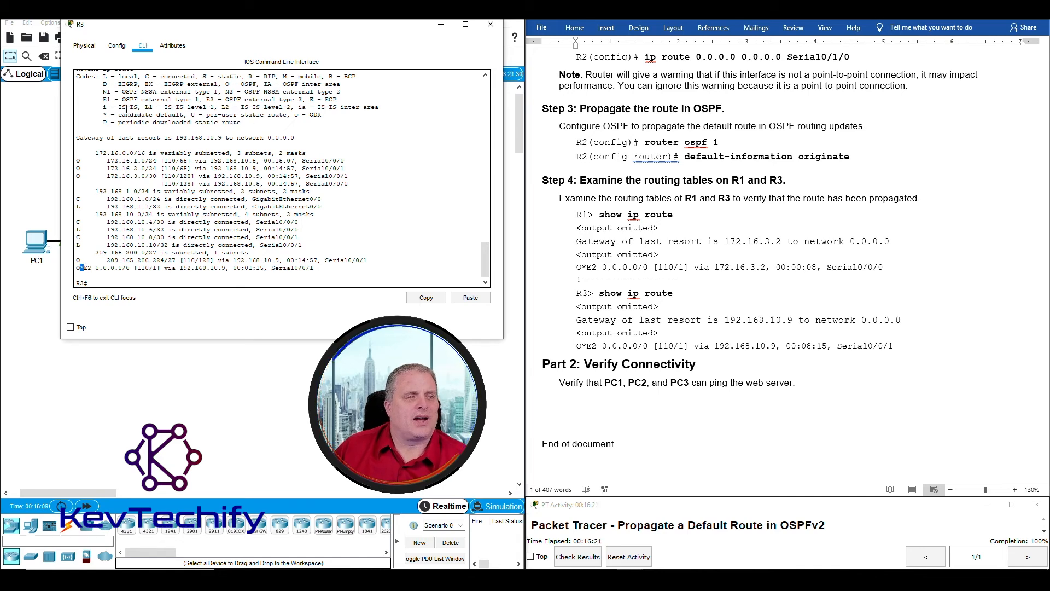
drag(160, 115, 185, 115)
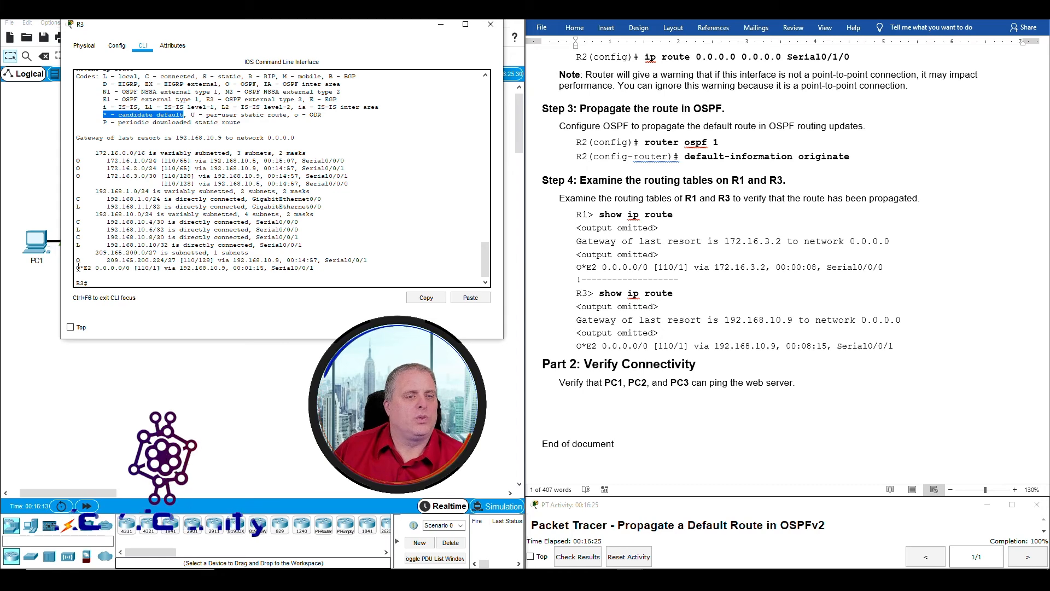
drag(77, 269, 315, 270)
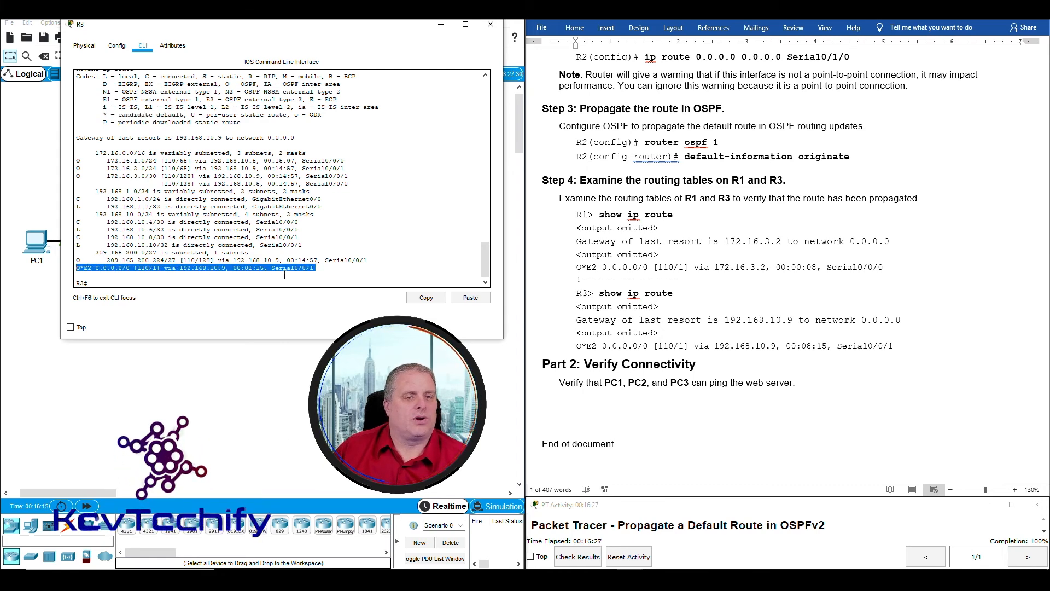
click(779, 347)
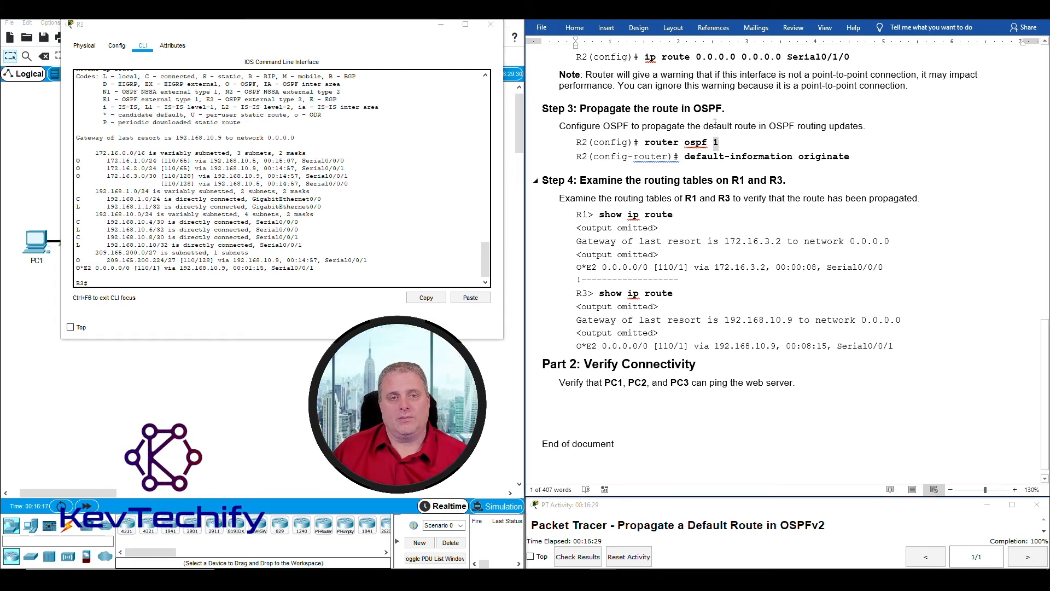
click(442, 27)
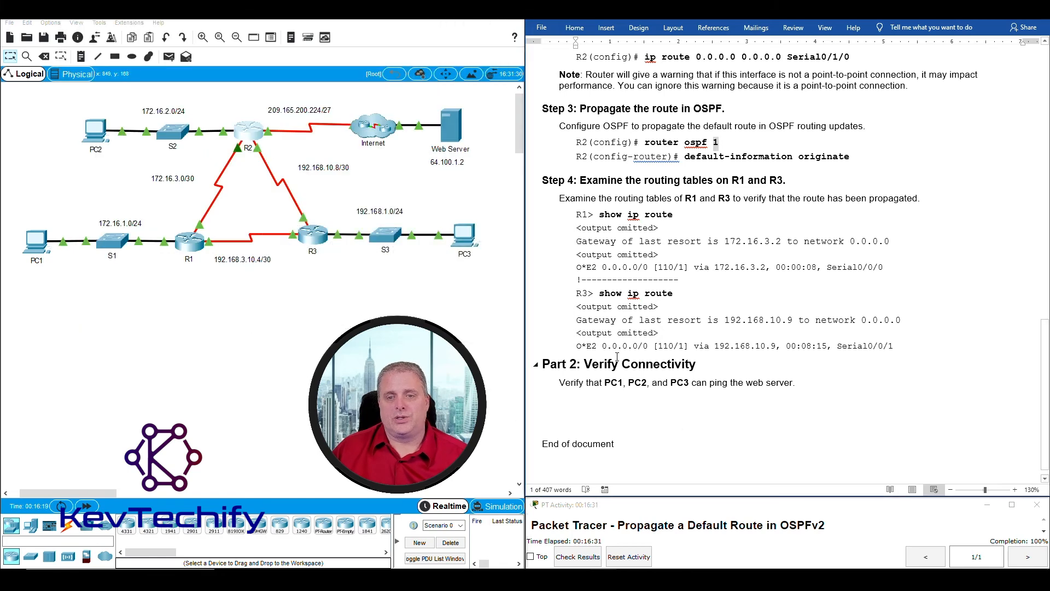
- Following Part 2 of the instructions, ping the web server at 64.100.1.2 twice from PC1's command prompt, and minimize PC1's window
scroll(646, 373, down, 1)
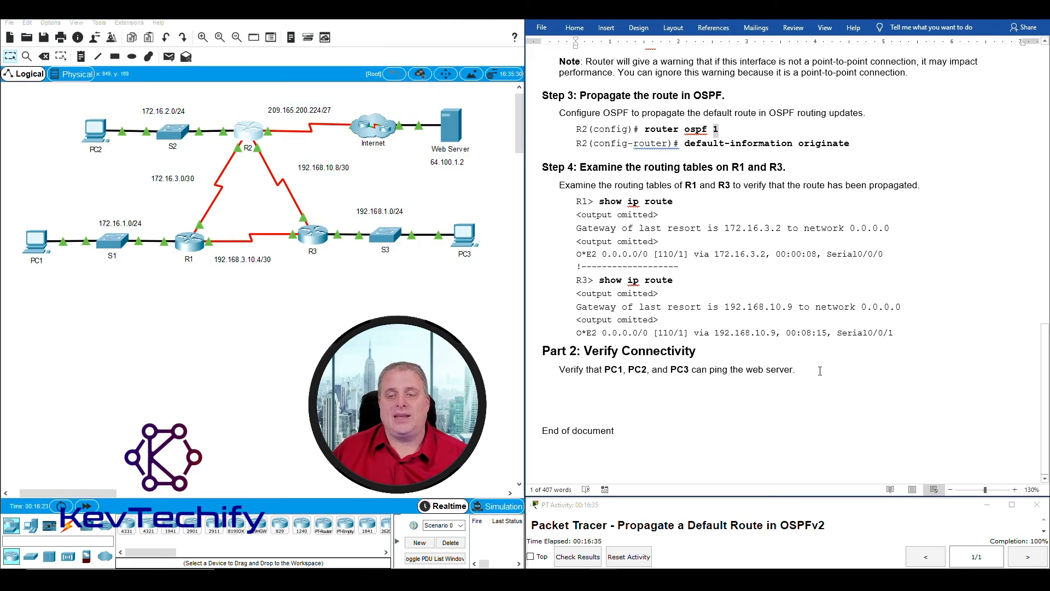
click(37, 248)
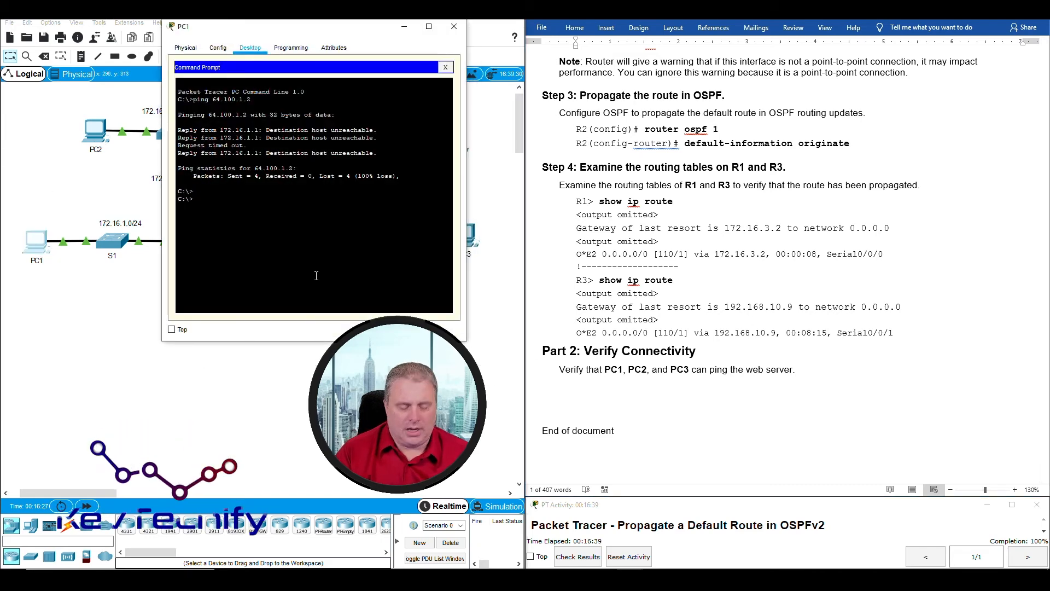
key(Return)
key(Return)
key(Up)
key(Return)
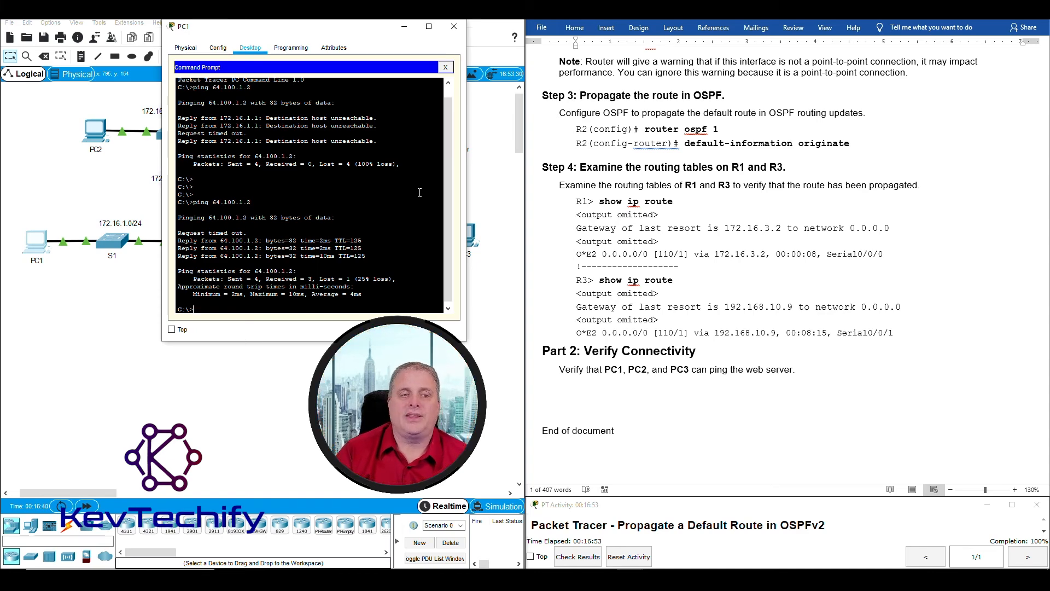
key(Up)
key(Return)
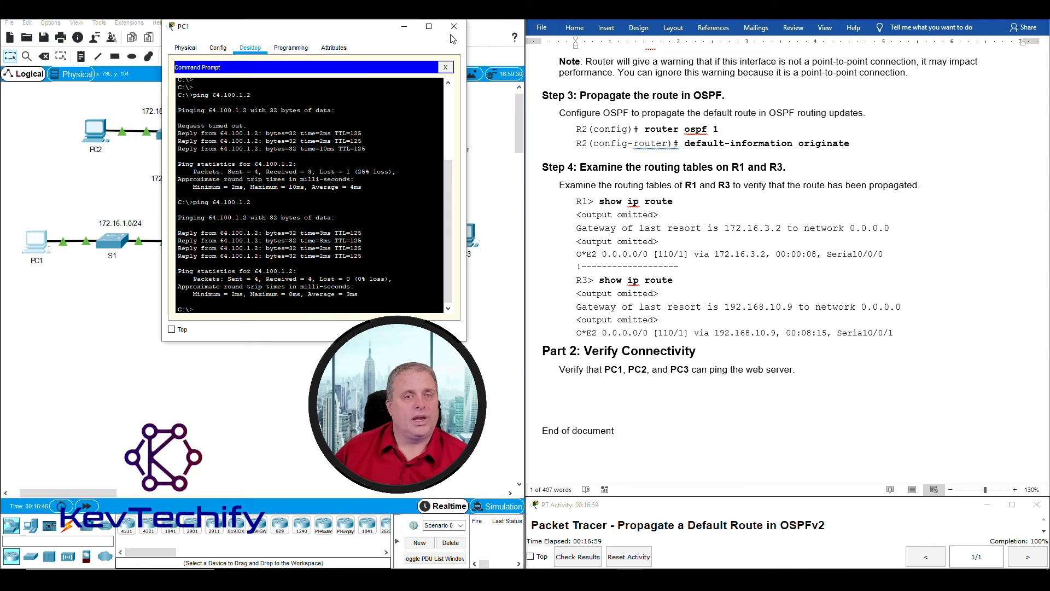
click(406, 28)
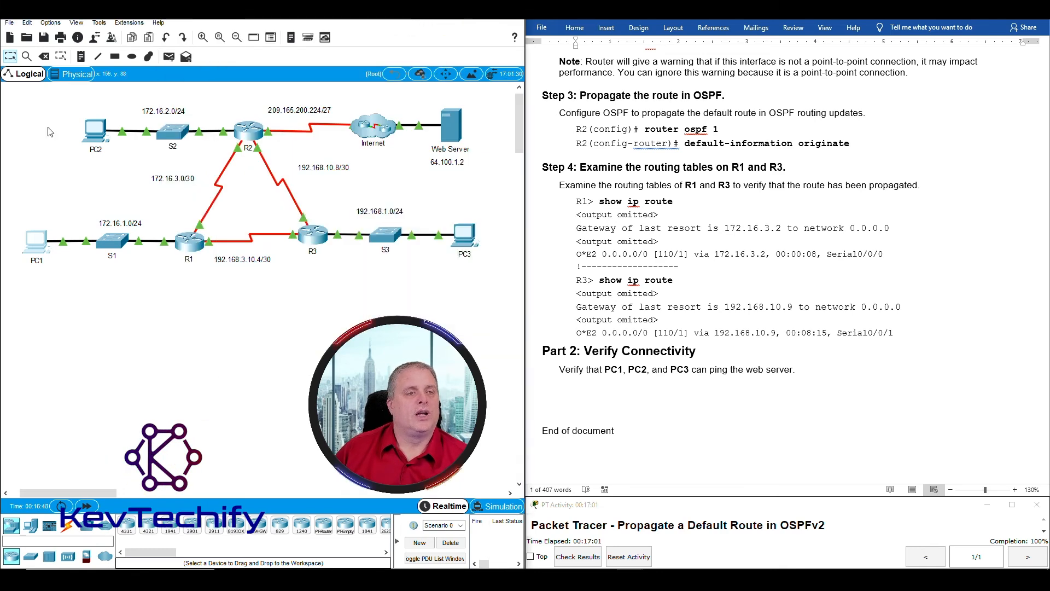
- Ping the web server at 64.100.1.2 from PC2's command prompt, and dismiss PC2's window
click(93, 133)
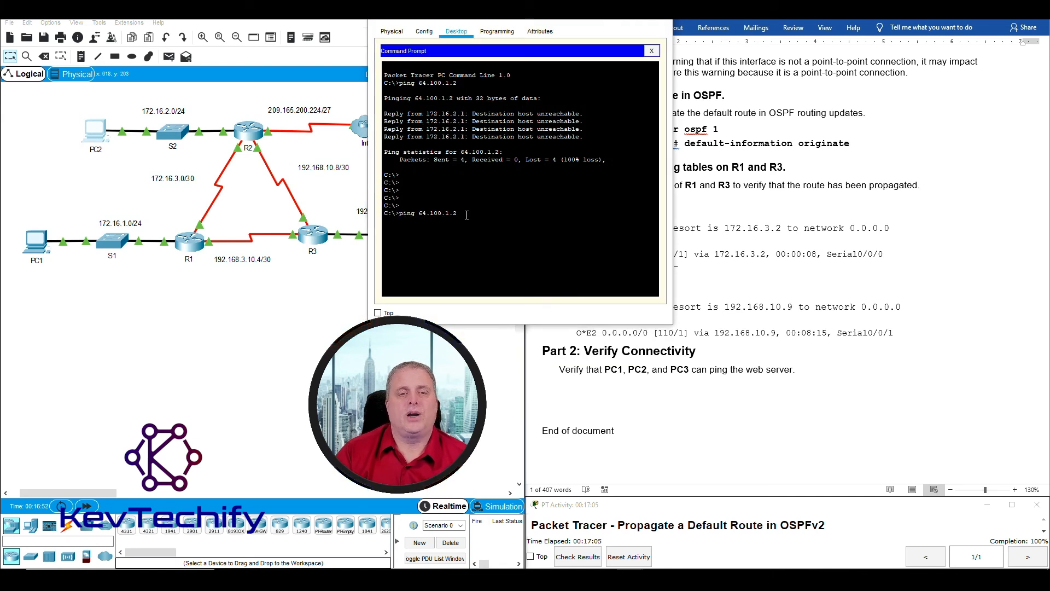
key(Return)
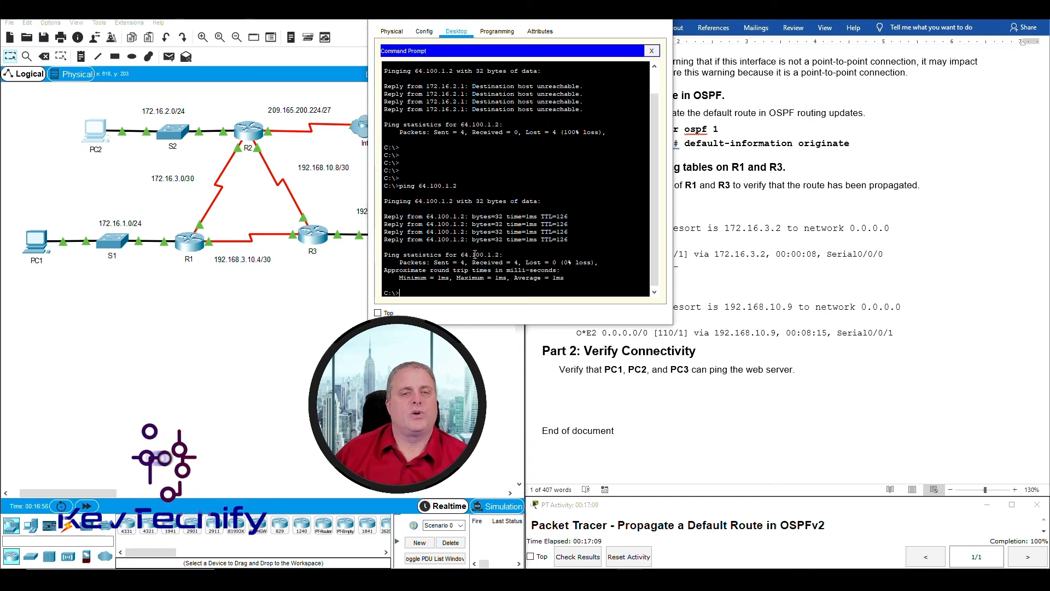
click(660, 12)
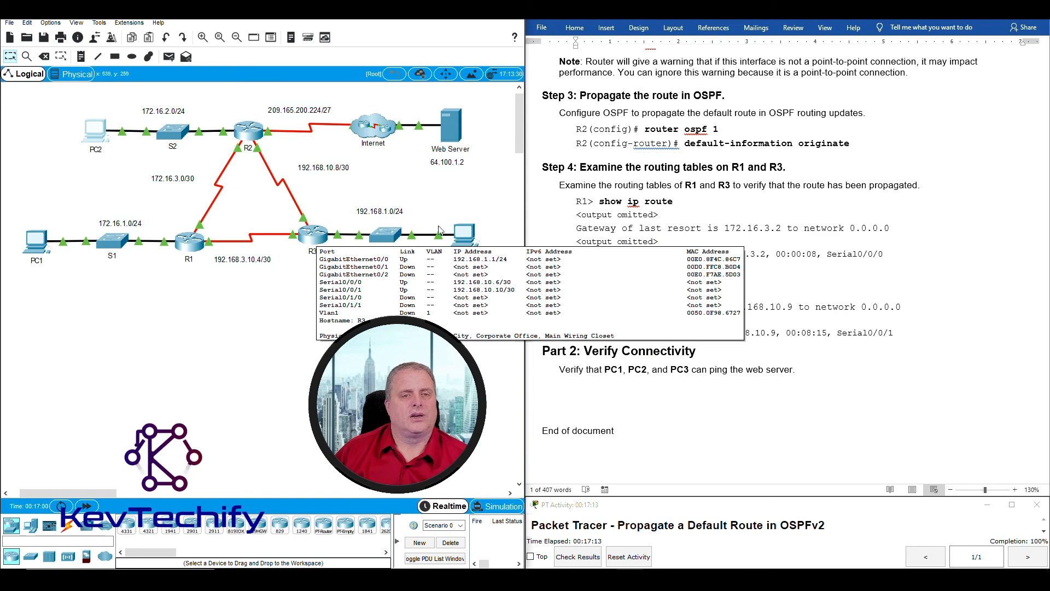
- Ping the web server at 64.100.1.2 from PC3's command prompt, and dismiss PC3's window
click(465, 240)
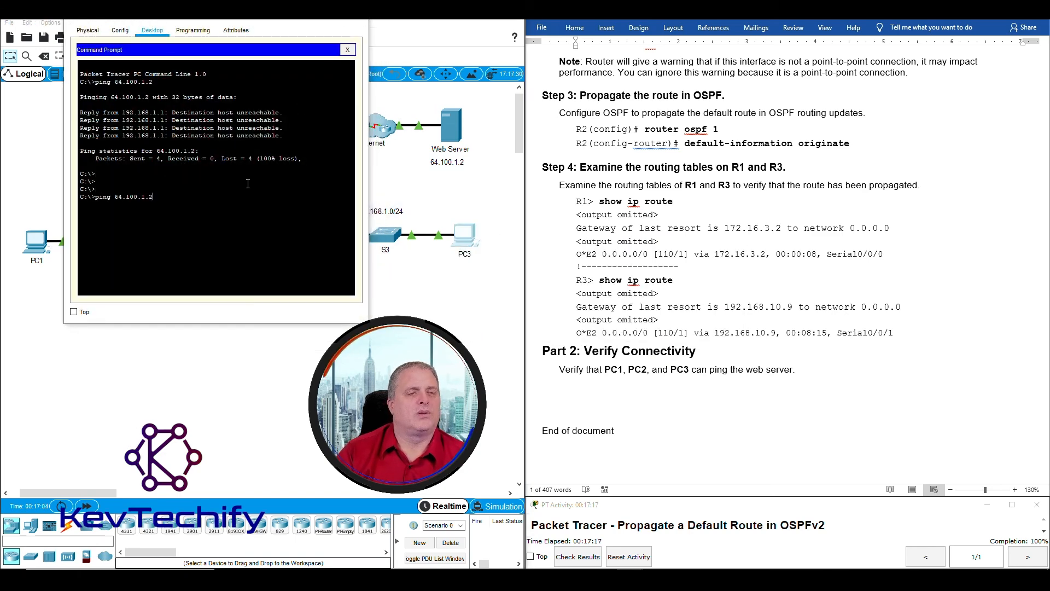
key(Return)
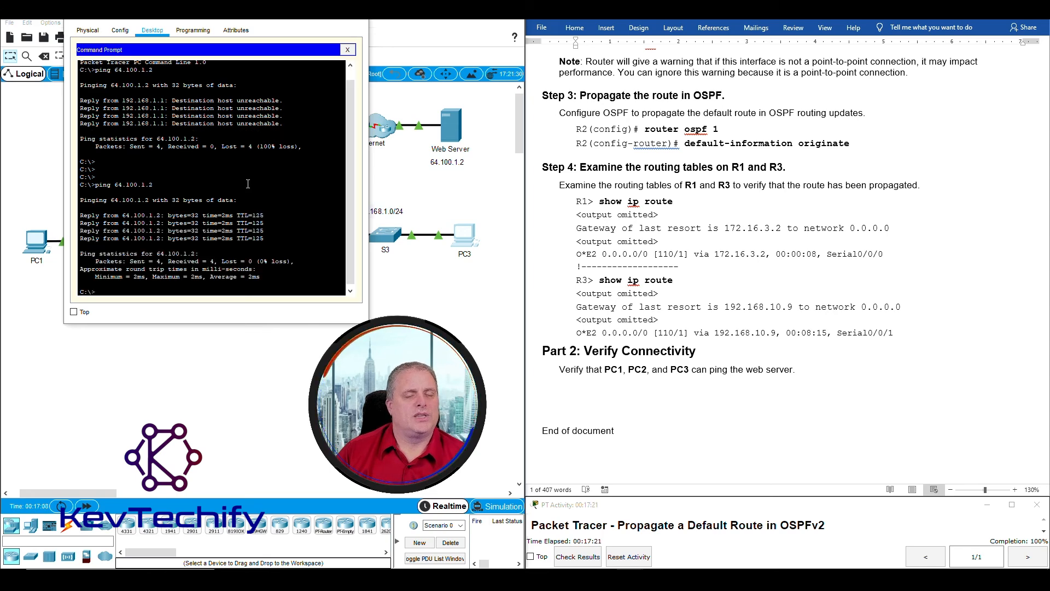
click(357, 12)
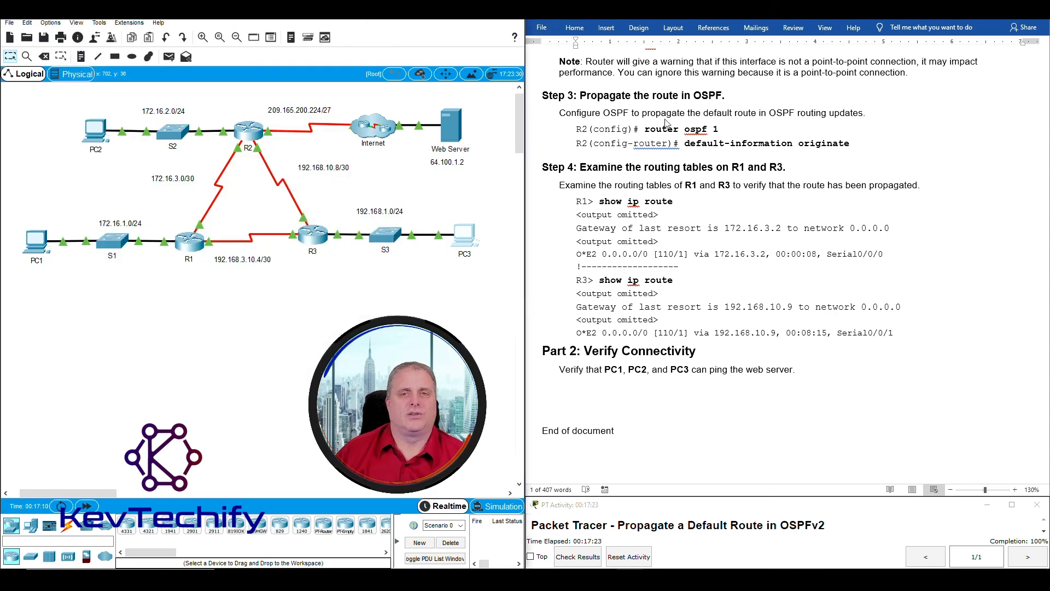